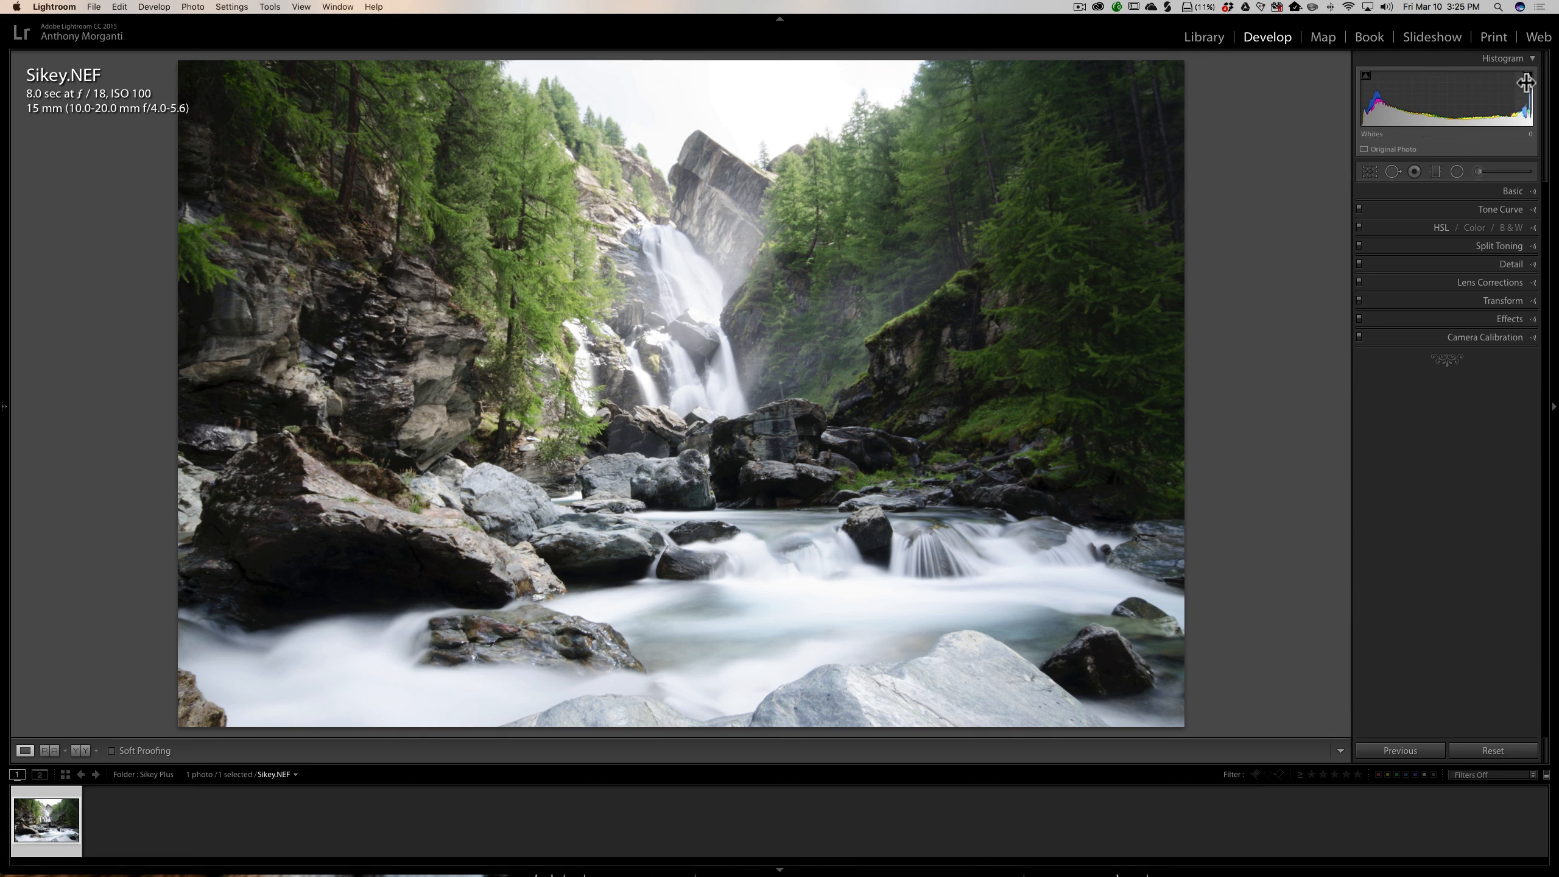
Turn on the highlight clipping warning and examine the photo's cliff, trees, rocks, water and sky at close zoom.
mouse_move(1530, 79)
click(1529, 77)
click(344, 306)
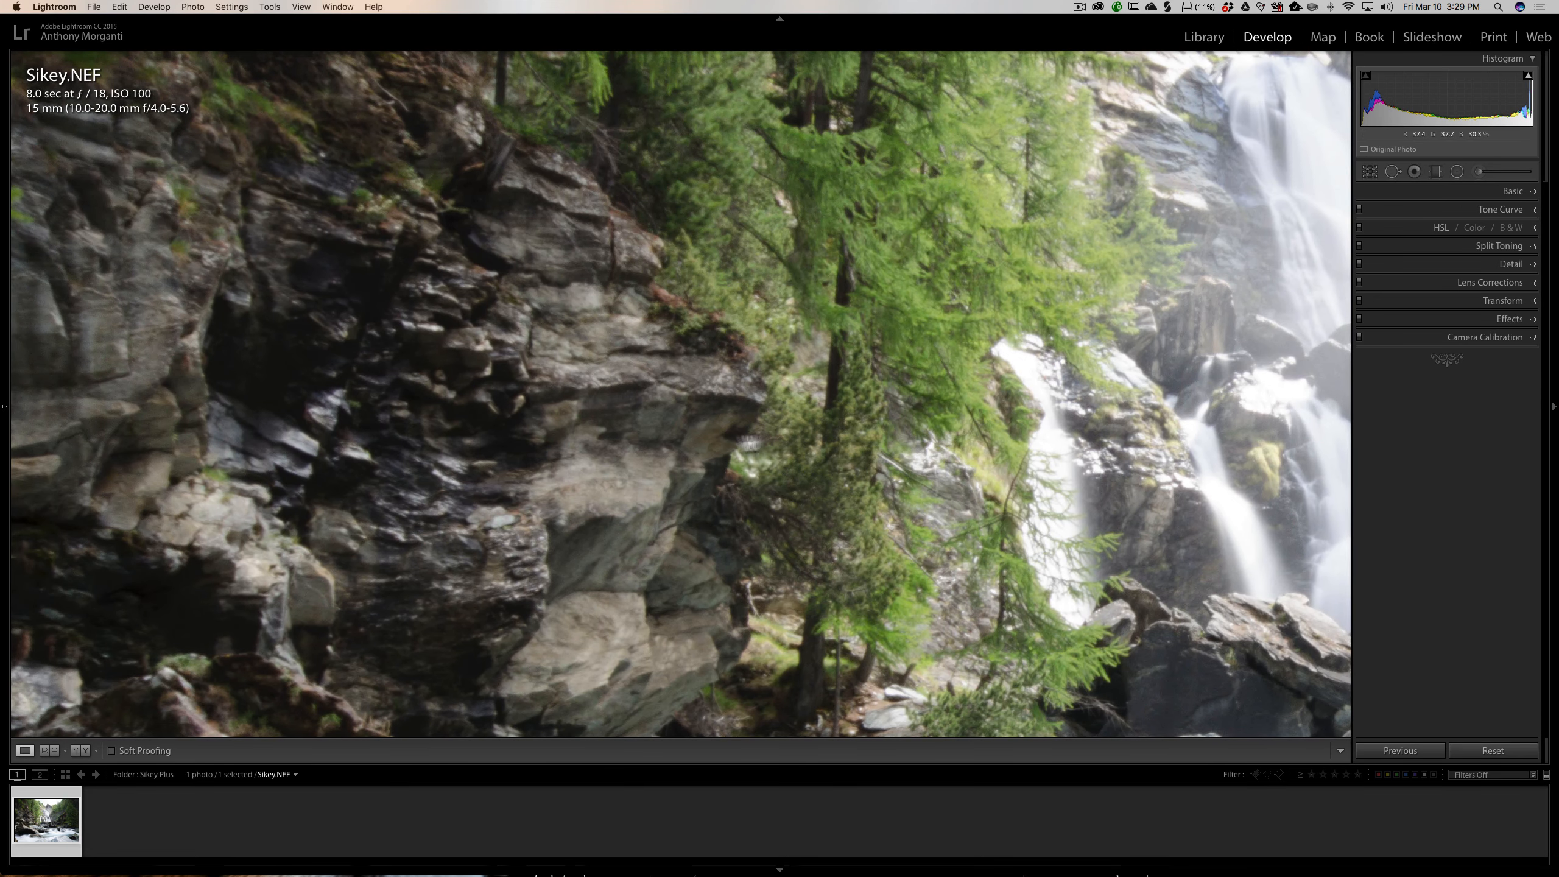
click(562, 338)
click(209, 335)
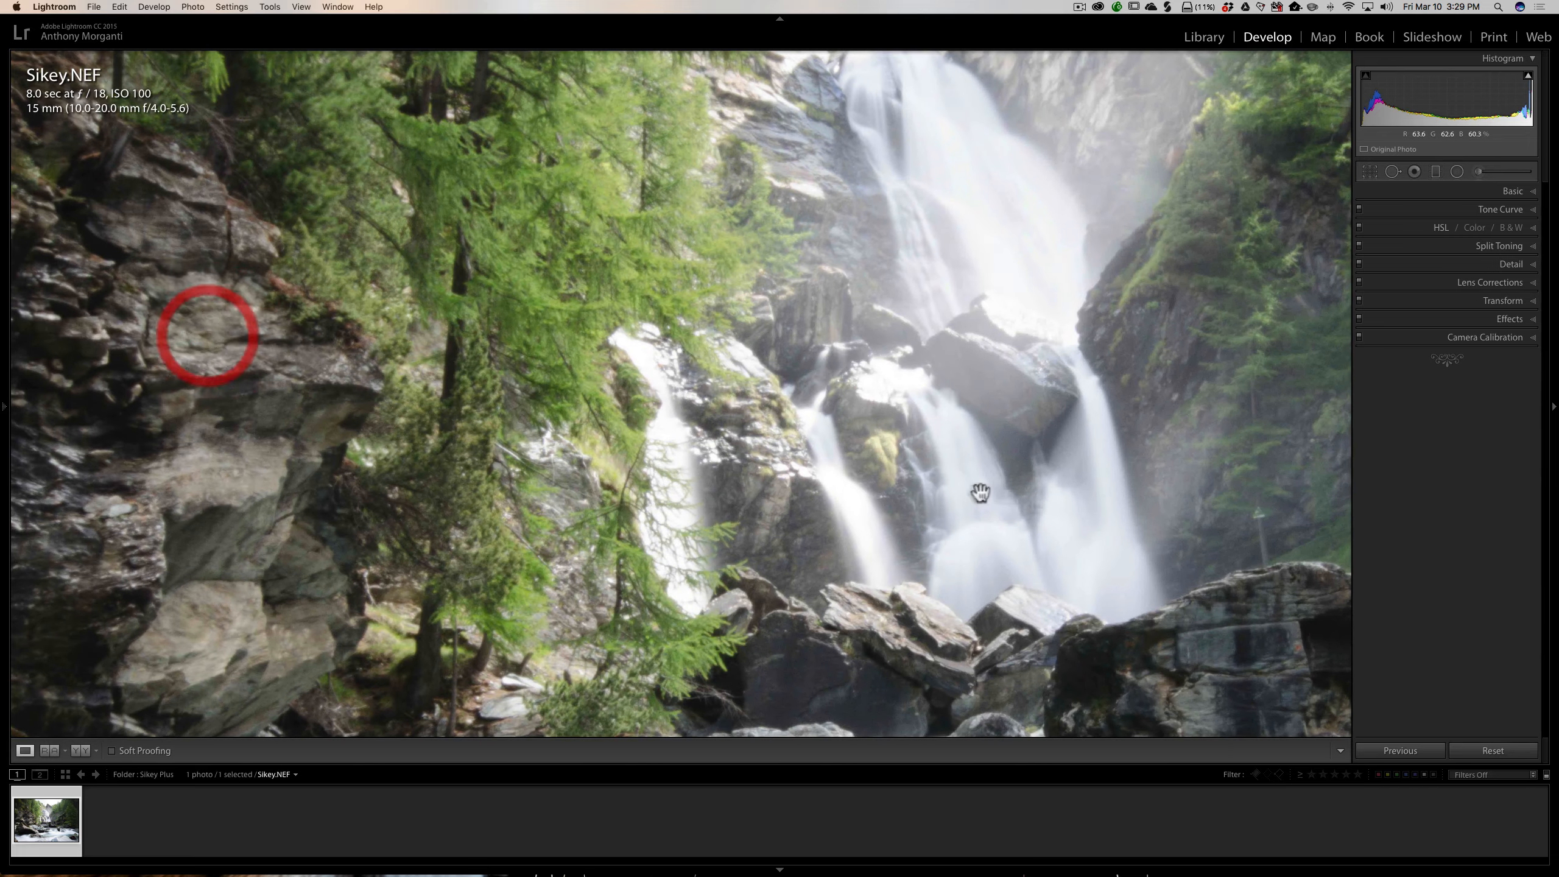
drag(264, 293, 155, 303)
drag(763, 458, 626, 459)
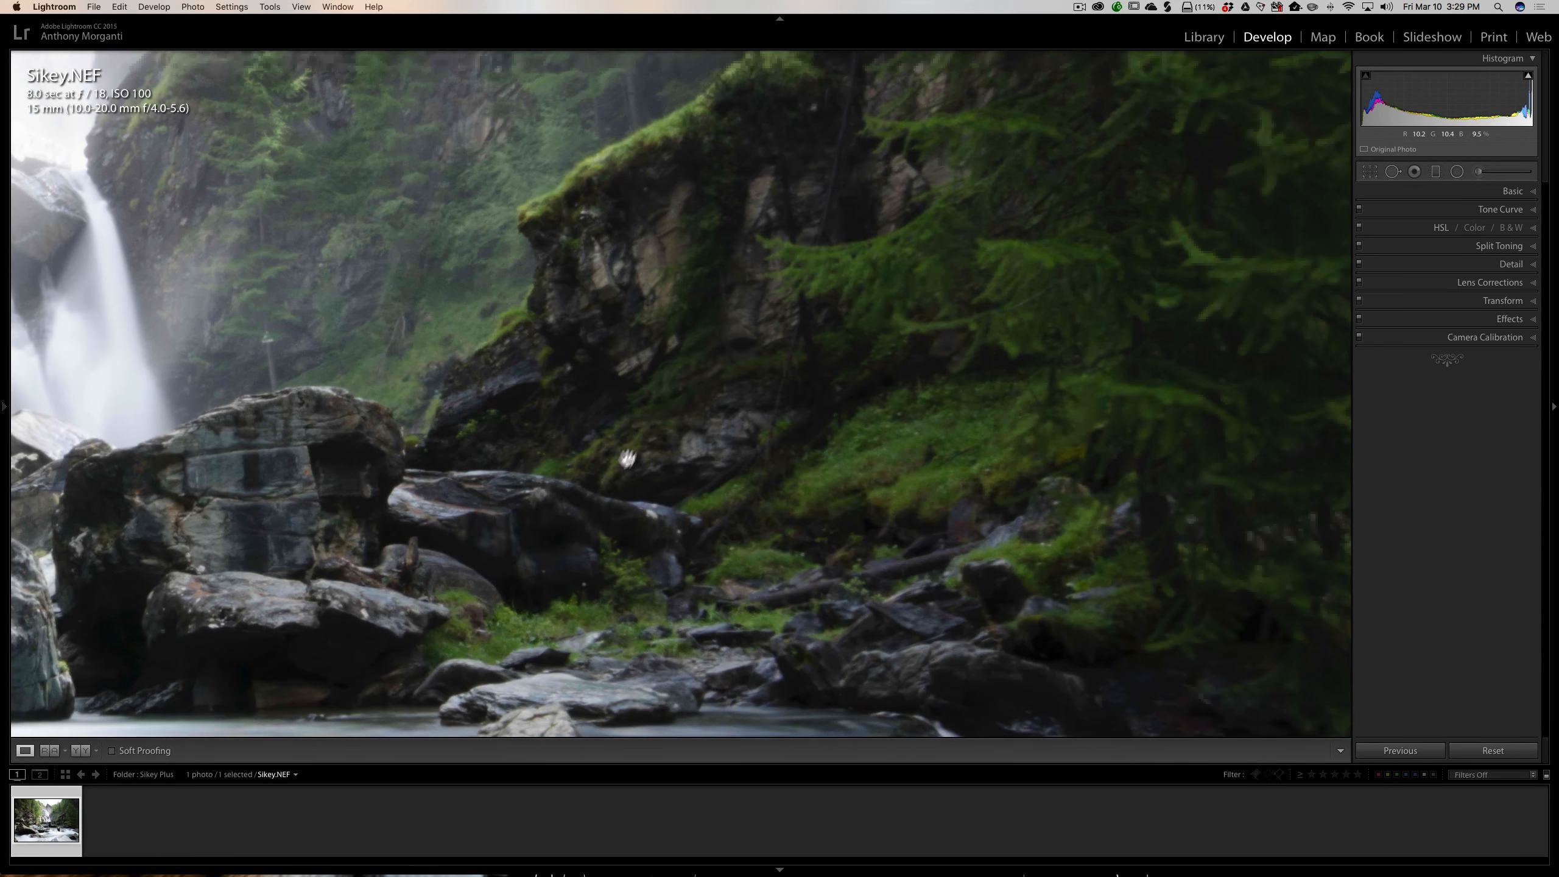
drag(849, 316, 852, 793)
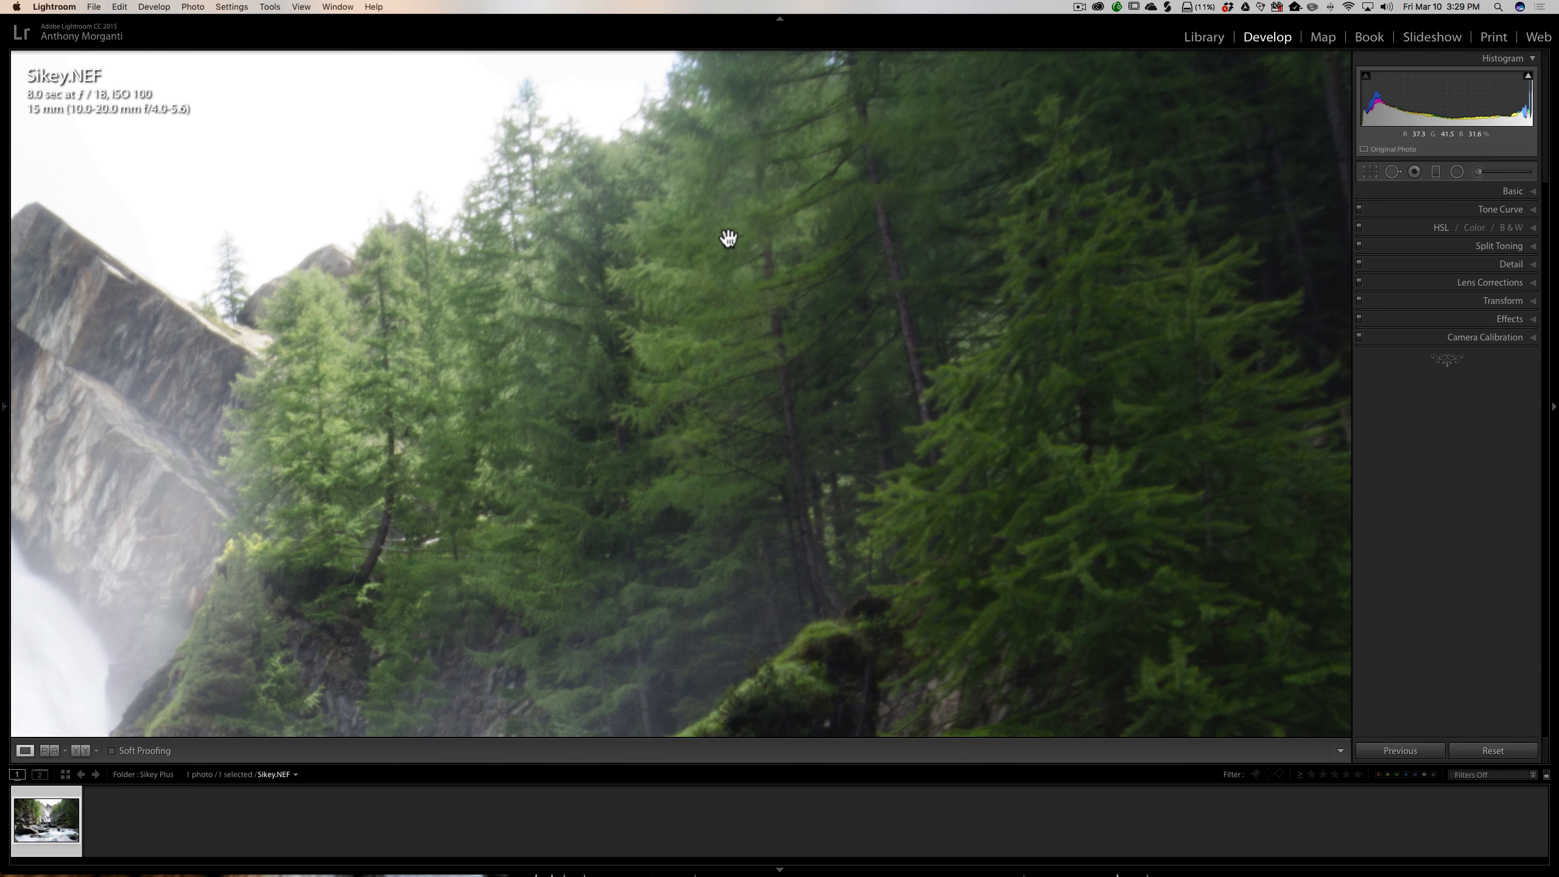
drag(651, 522, 992, 43)
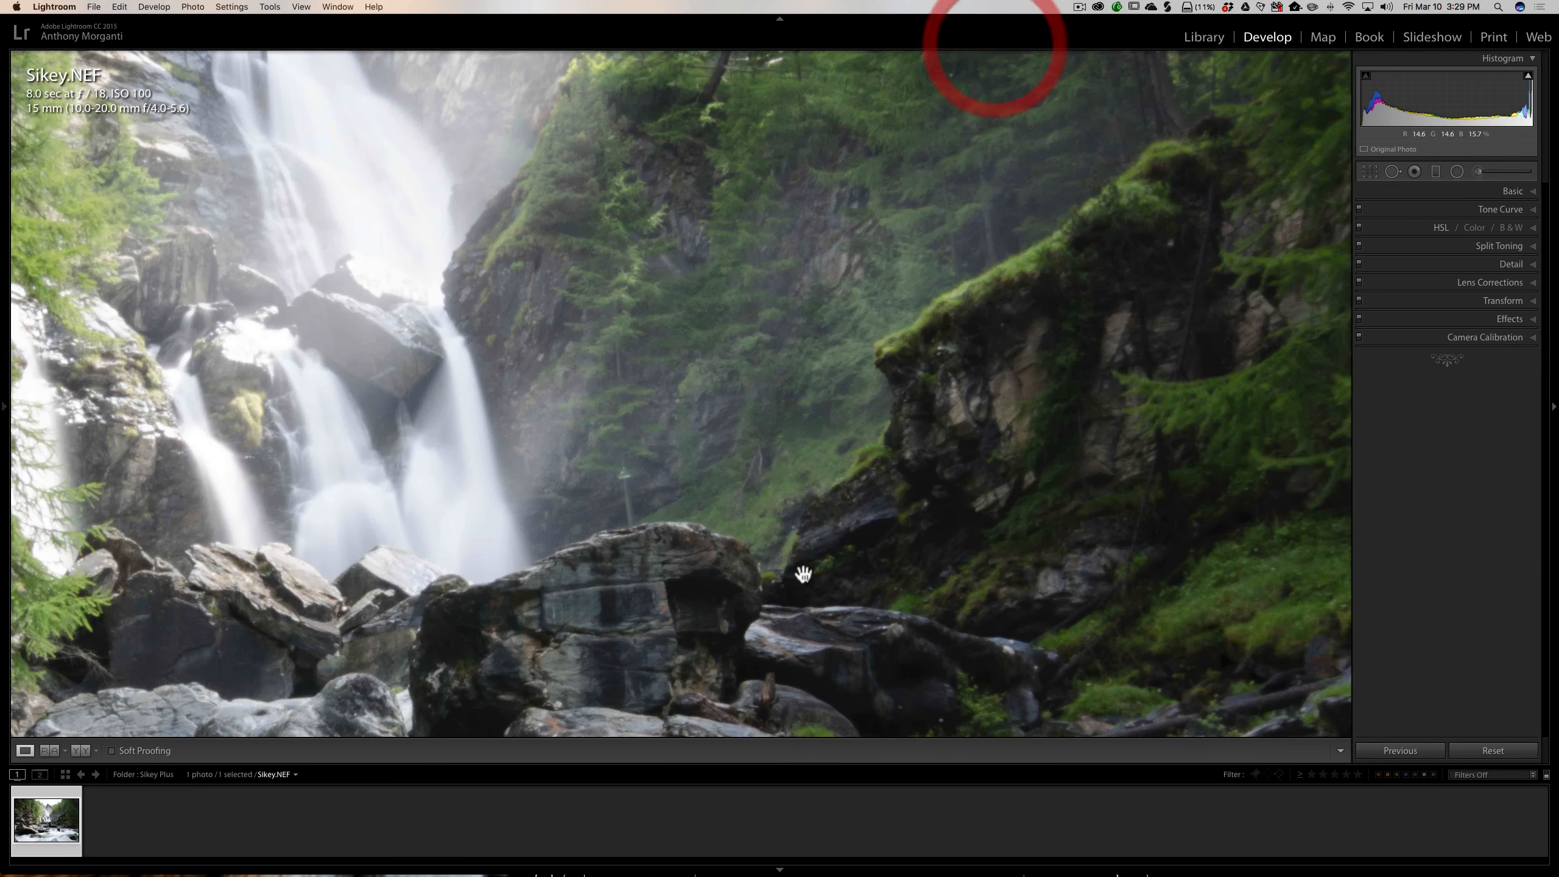
click(940, 284)
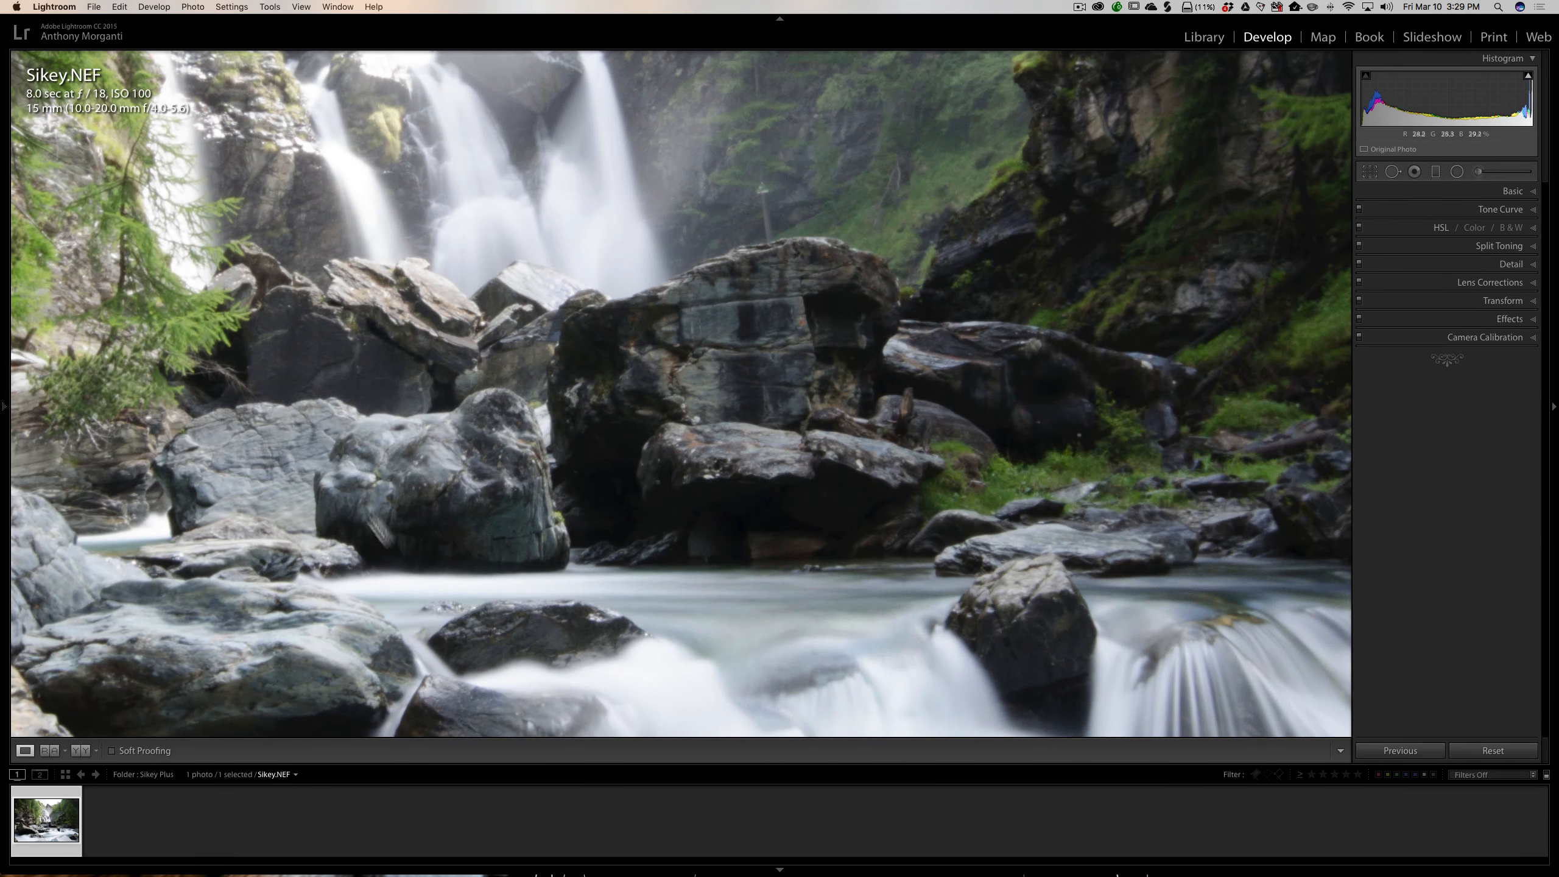
click(462, 479)
click(574, 234)
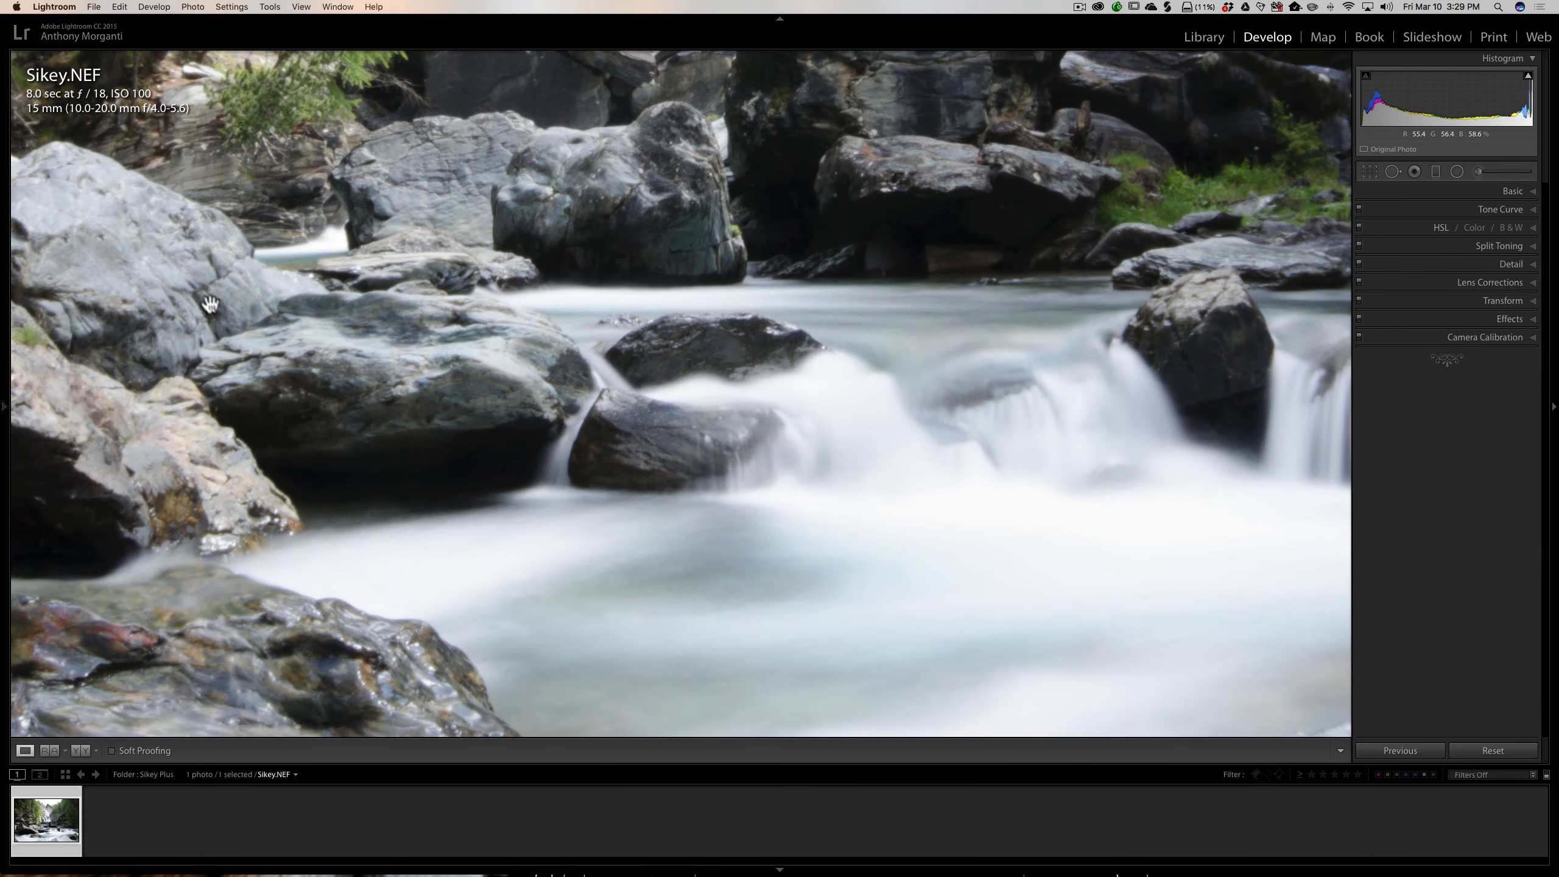
click(1051, 171)
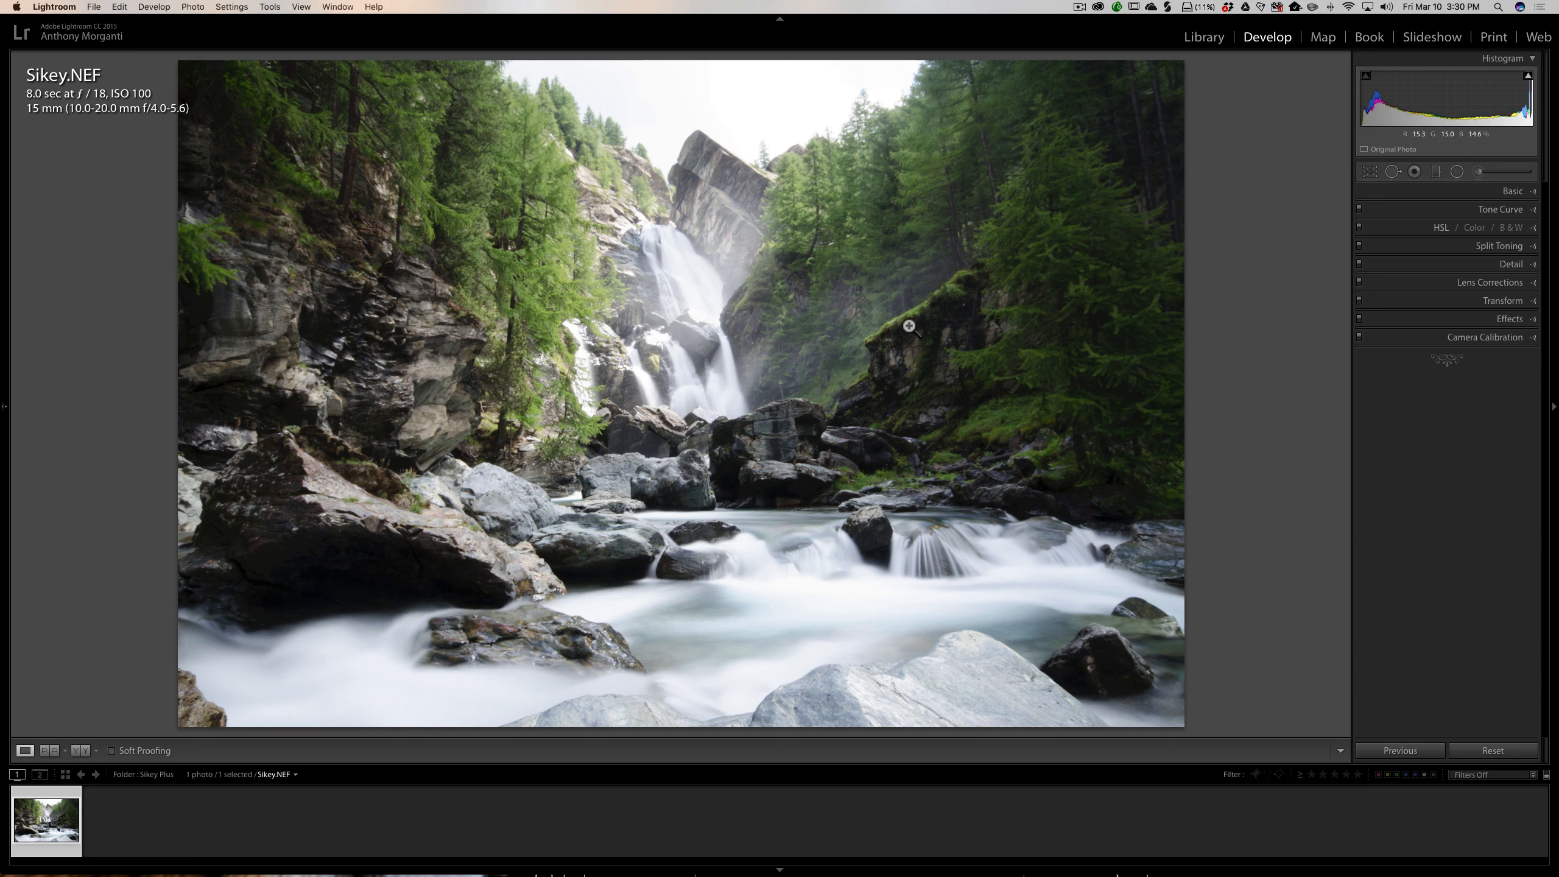
click(706, 108)
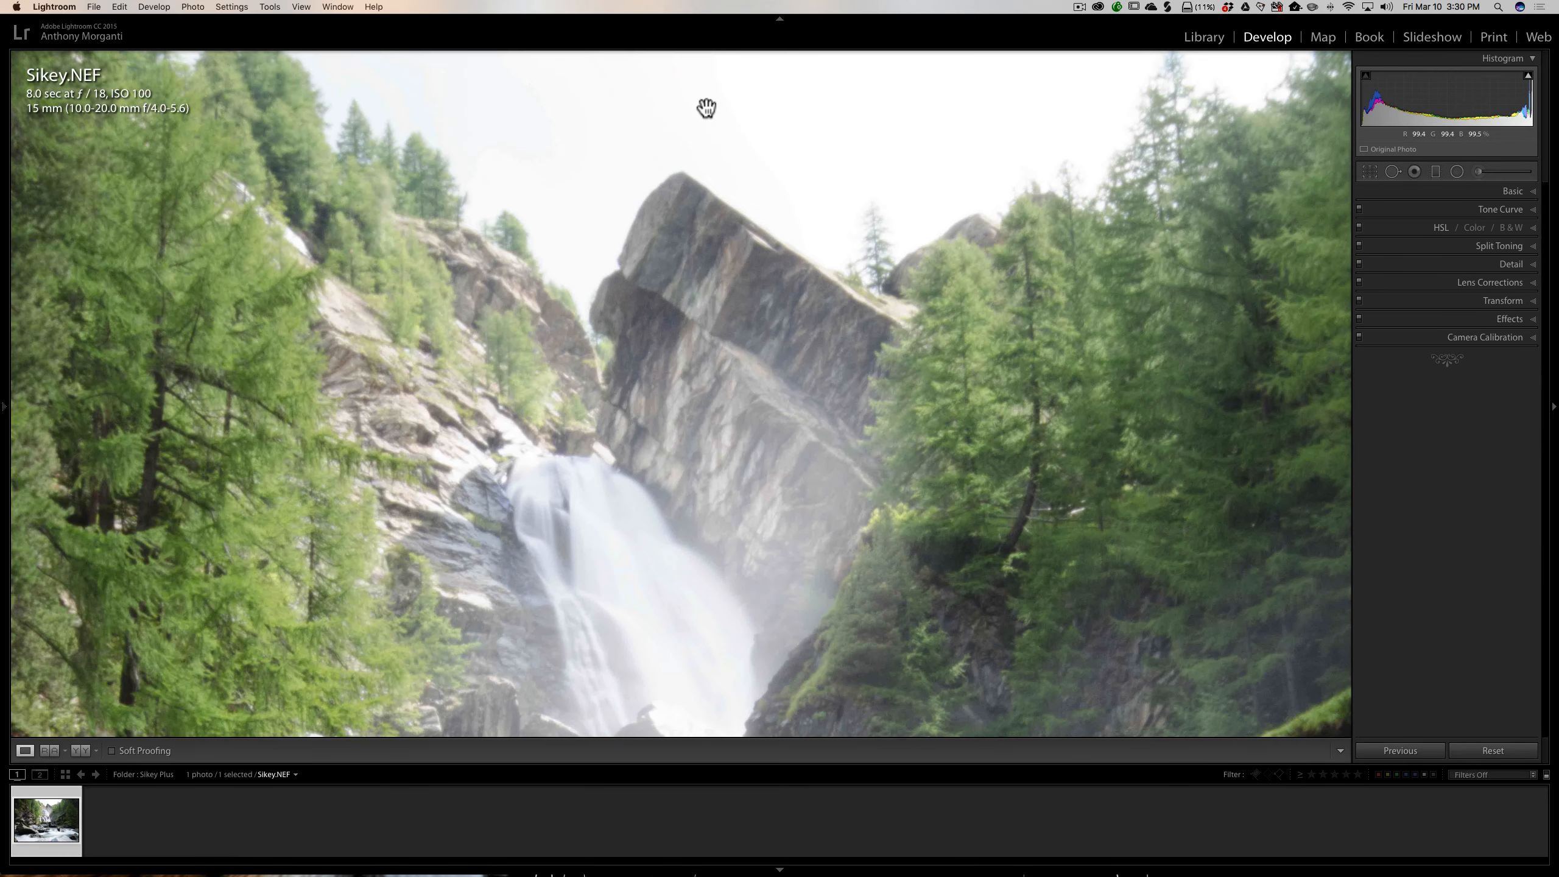
click(898, 171)
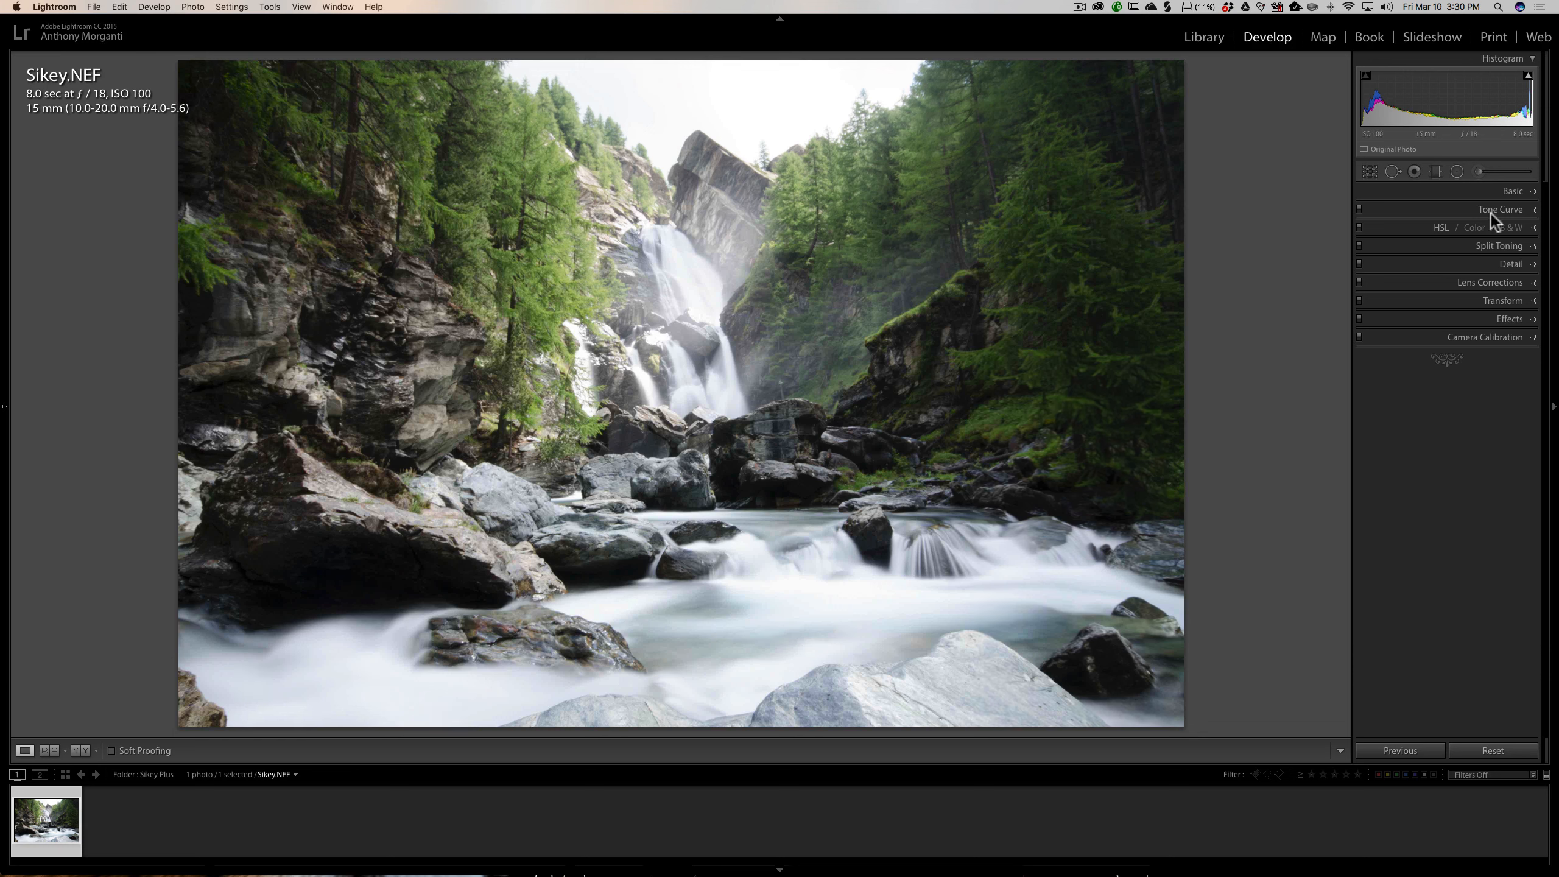
Remove chromatic aberration and enable the lens profile corrections for the Sigma 10-20mm lens.
click(1510, 191)
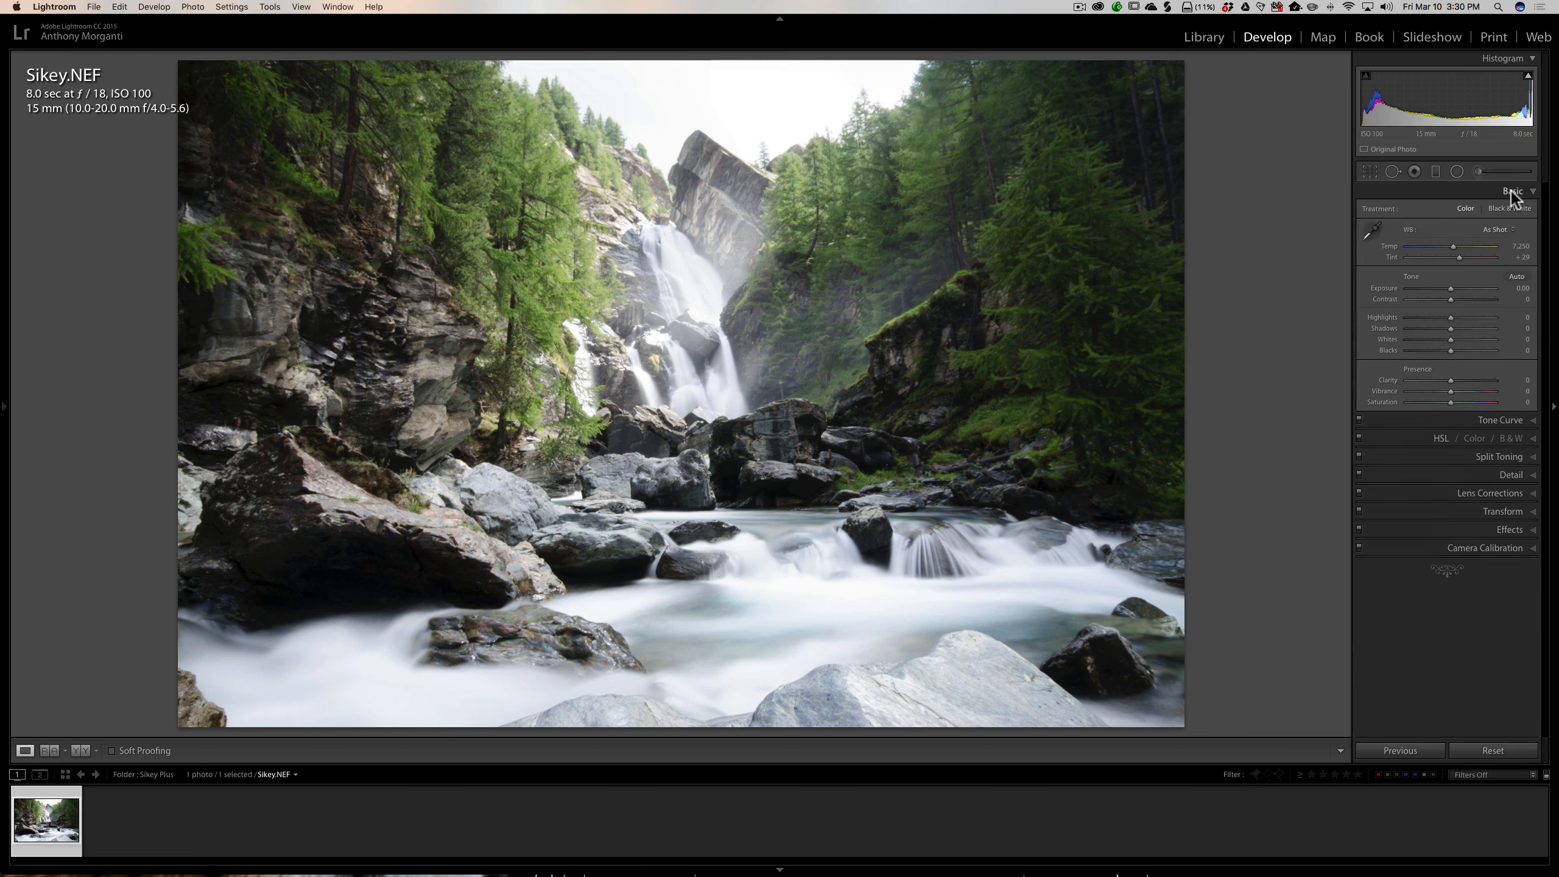
click(1511, 191)
click(1492, 283)
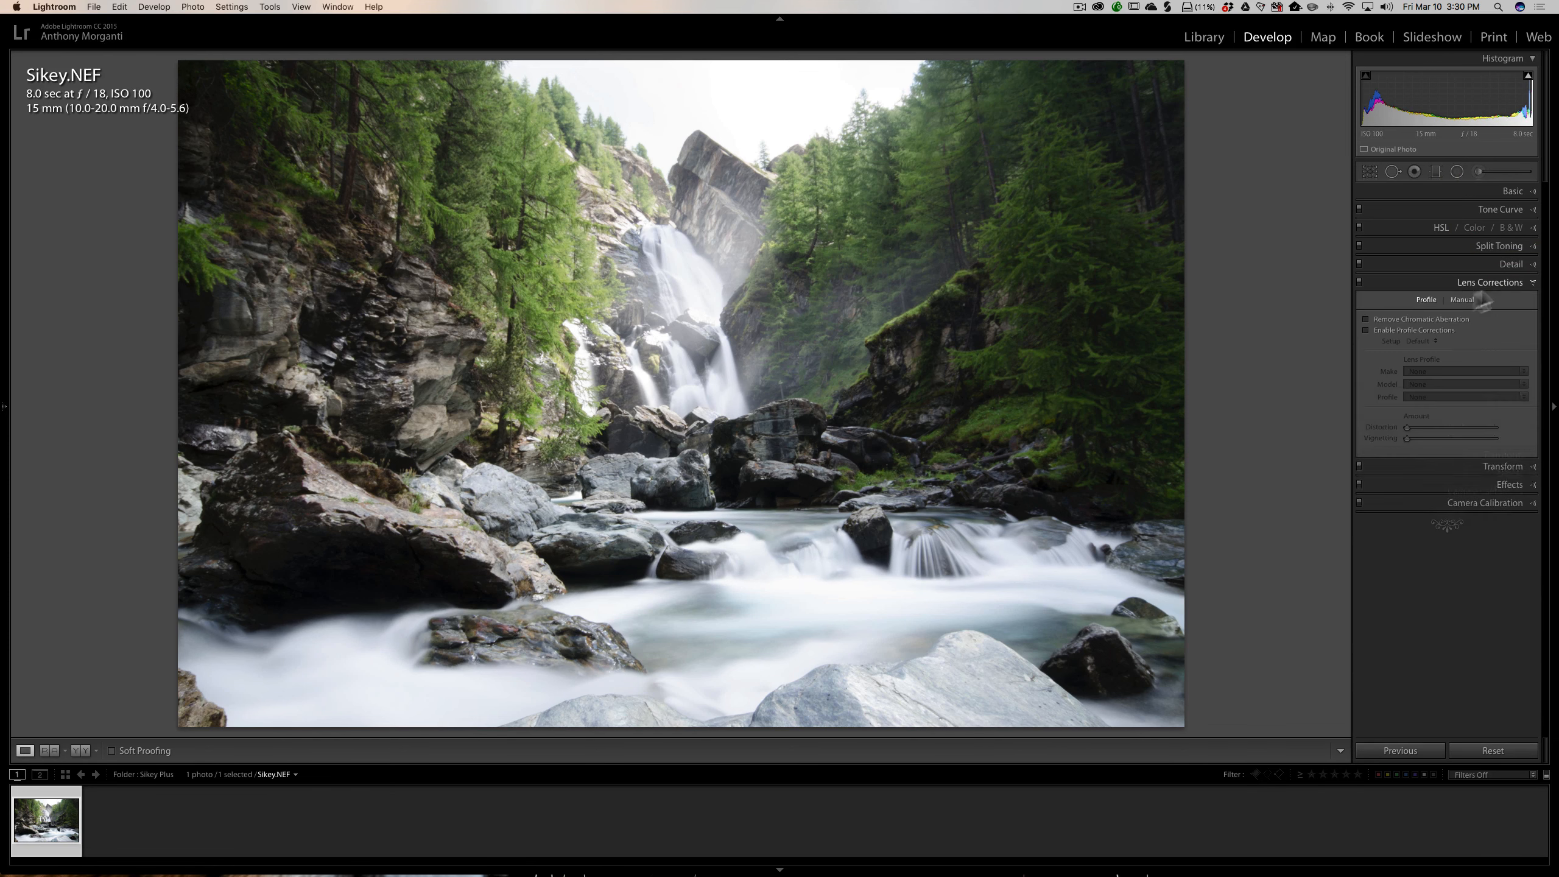
click(1366, 332)
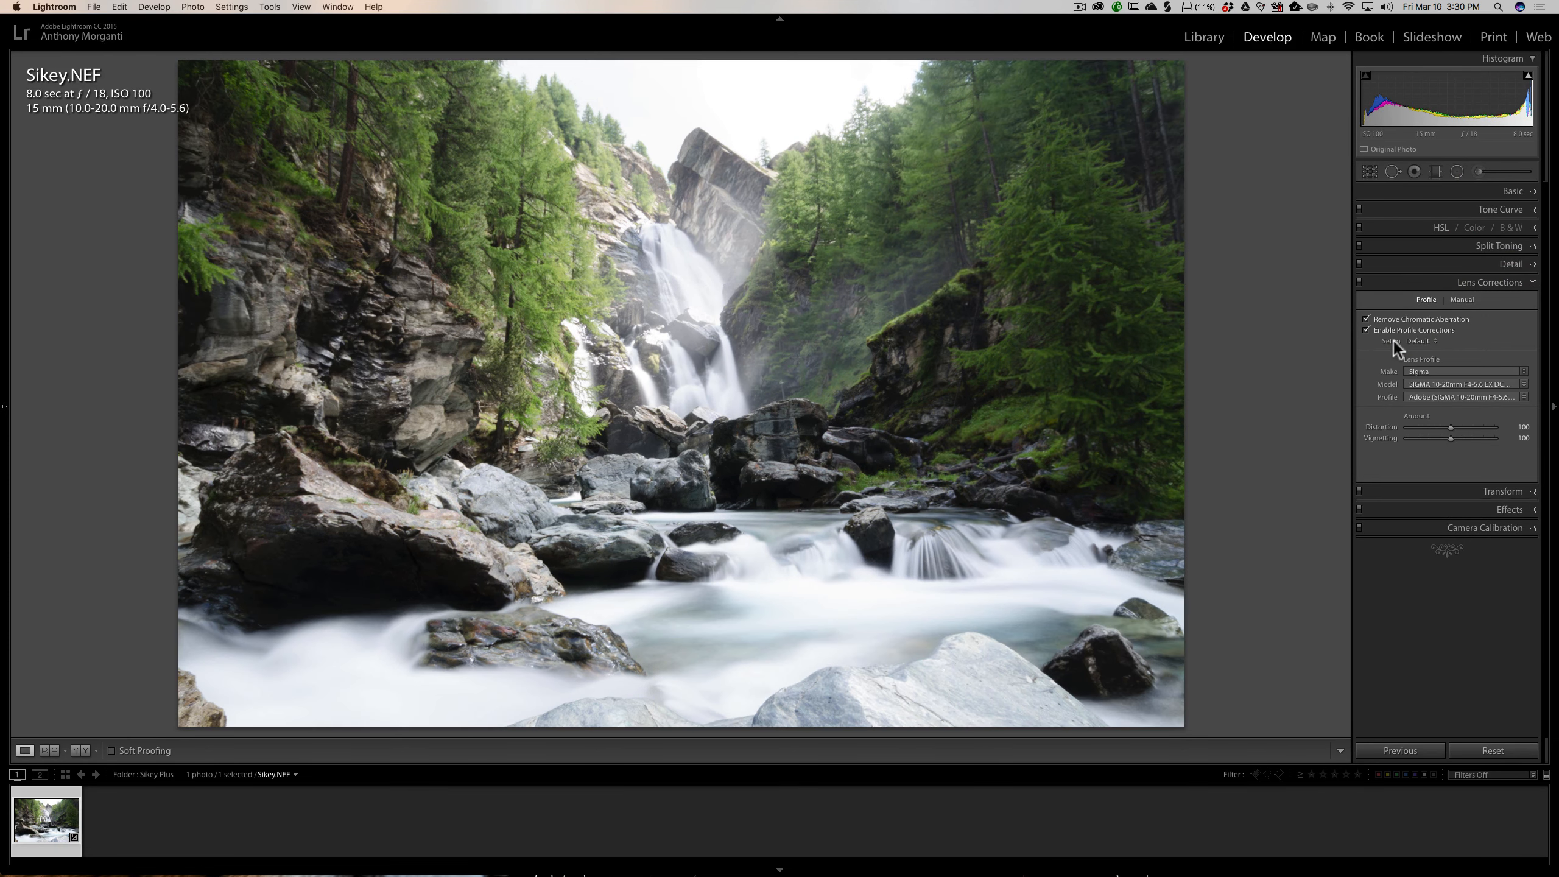
click(1488, 282)
Darken the photo by setting Exposure to -1.40.
click(1513, 191)
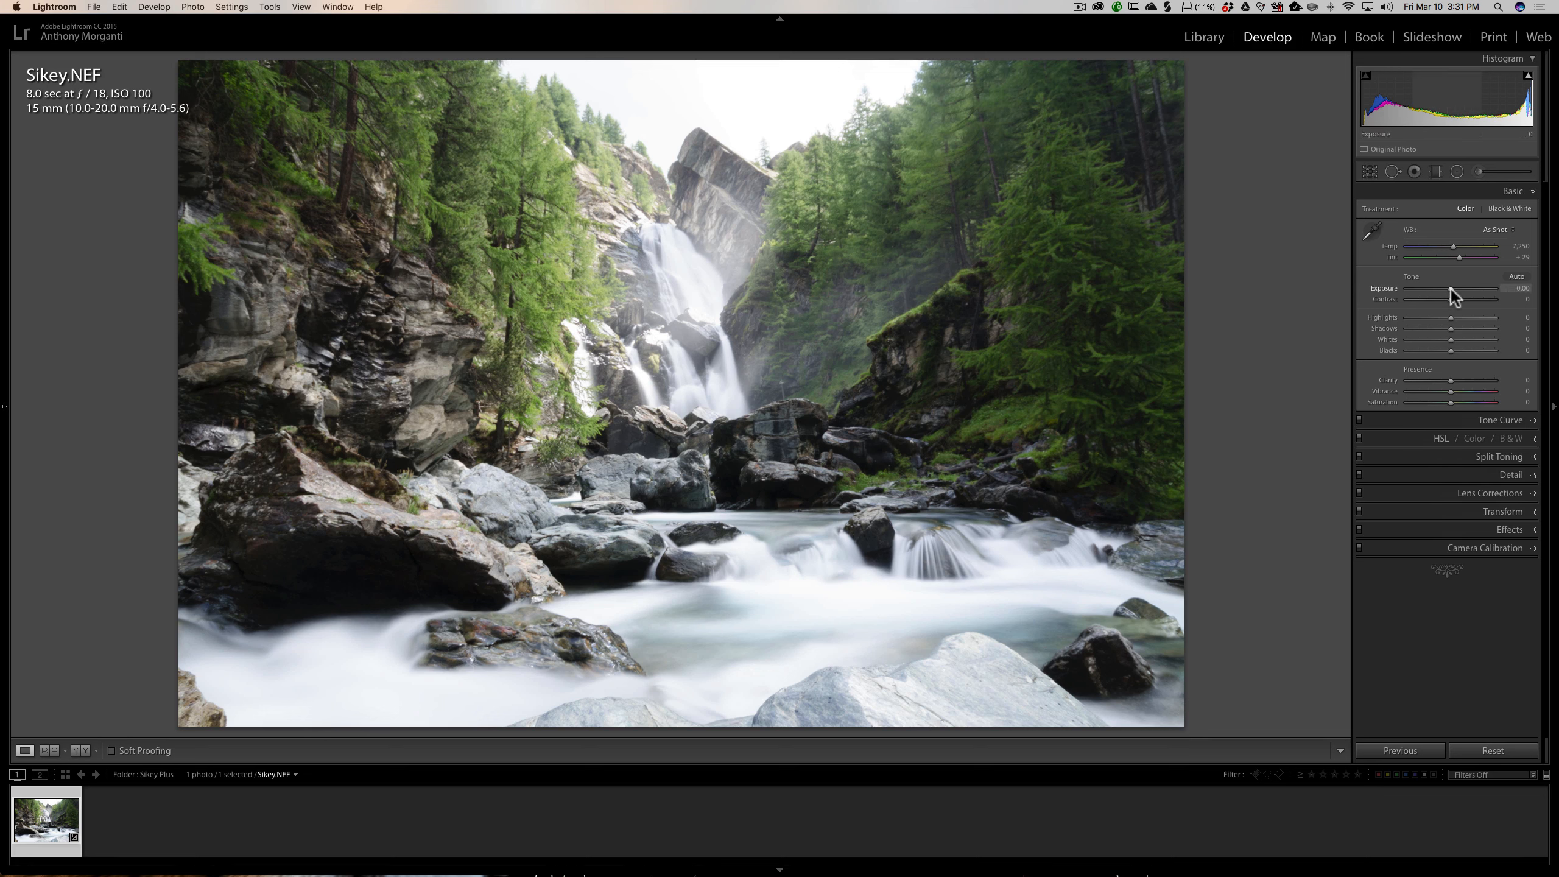
drag(1451, 287, 1438, 287)
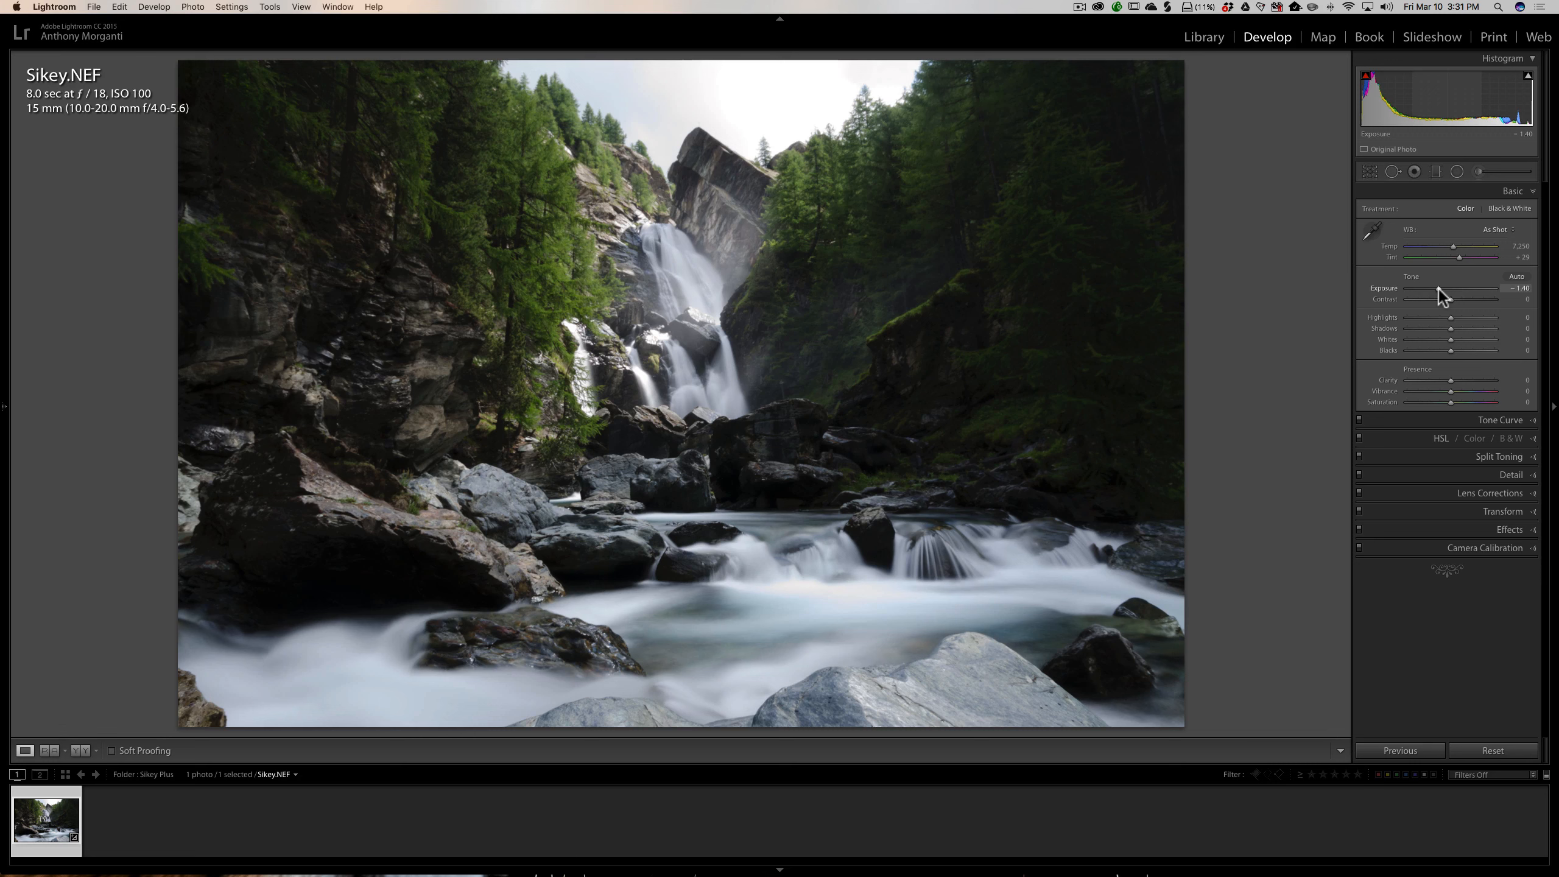
drag(1439, 288, 1450, 288)
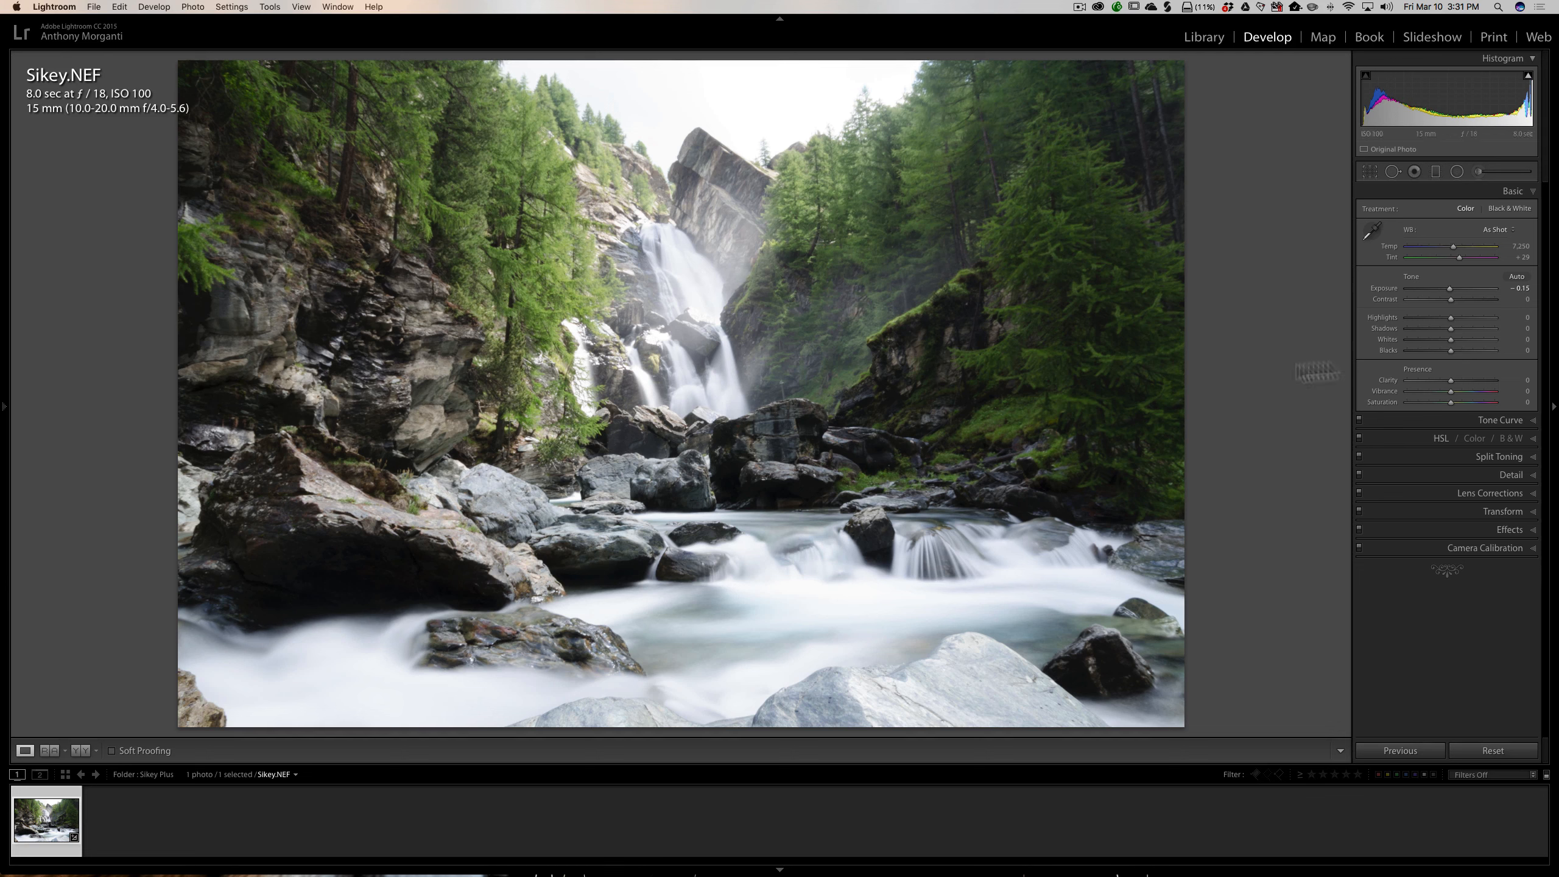
drag(1451, 287, 1440, 288)
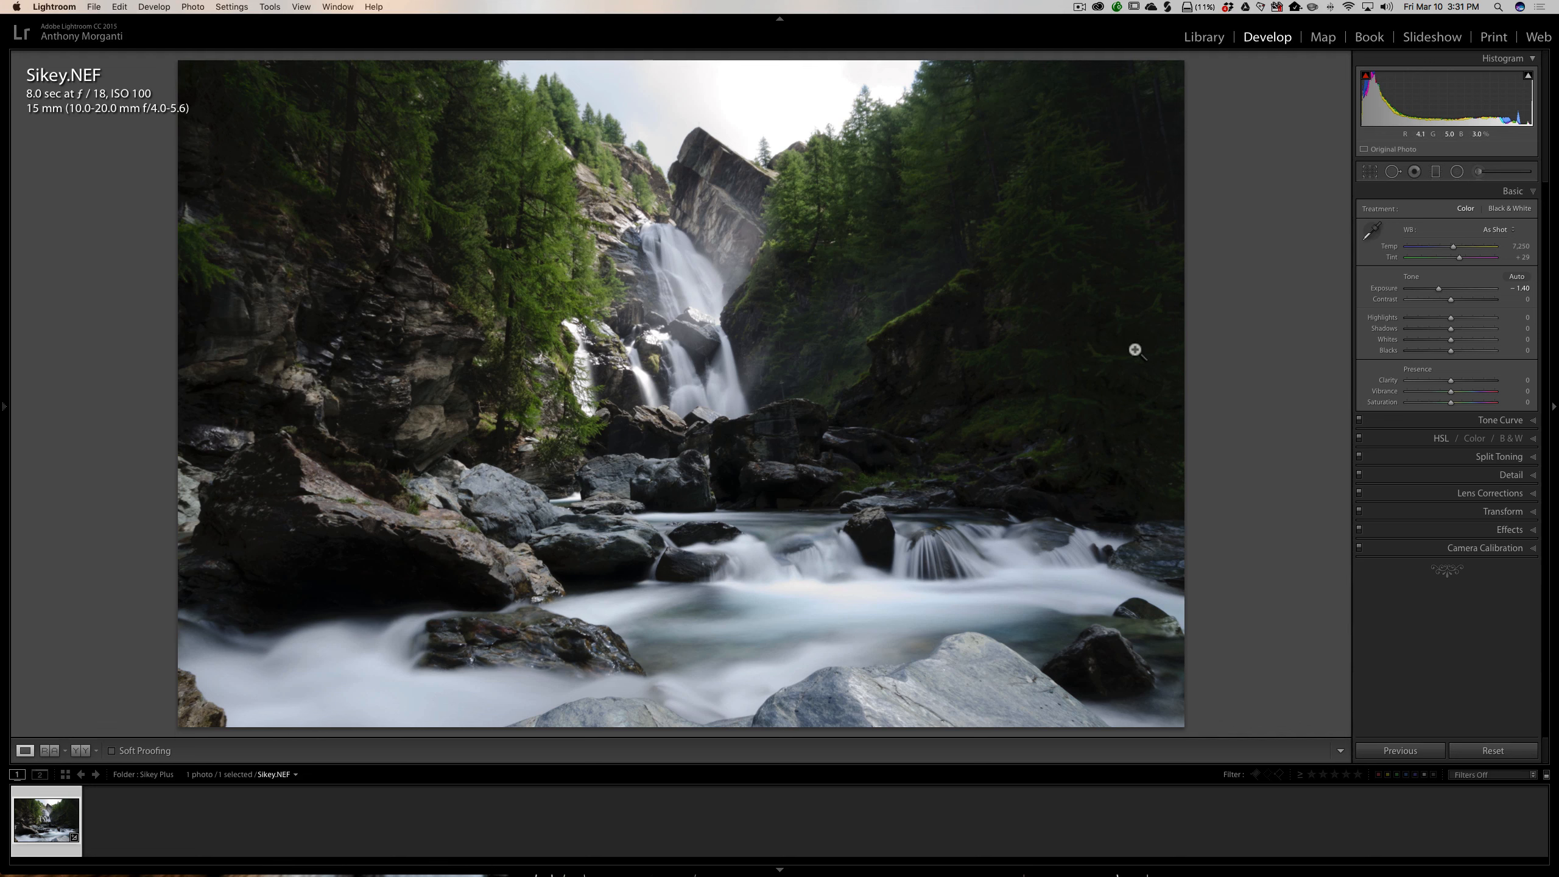
Set Shadows to +100, Highlights to -61 and Vibrance to +7 in the basic adjustments.
drag(1451, 327, 1545, 331)
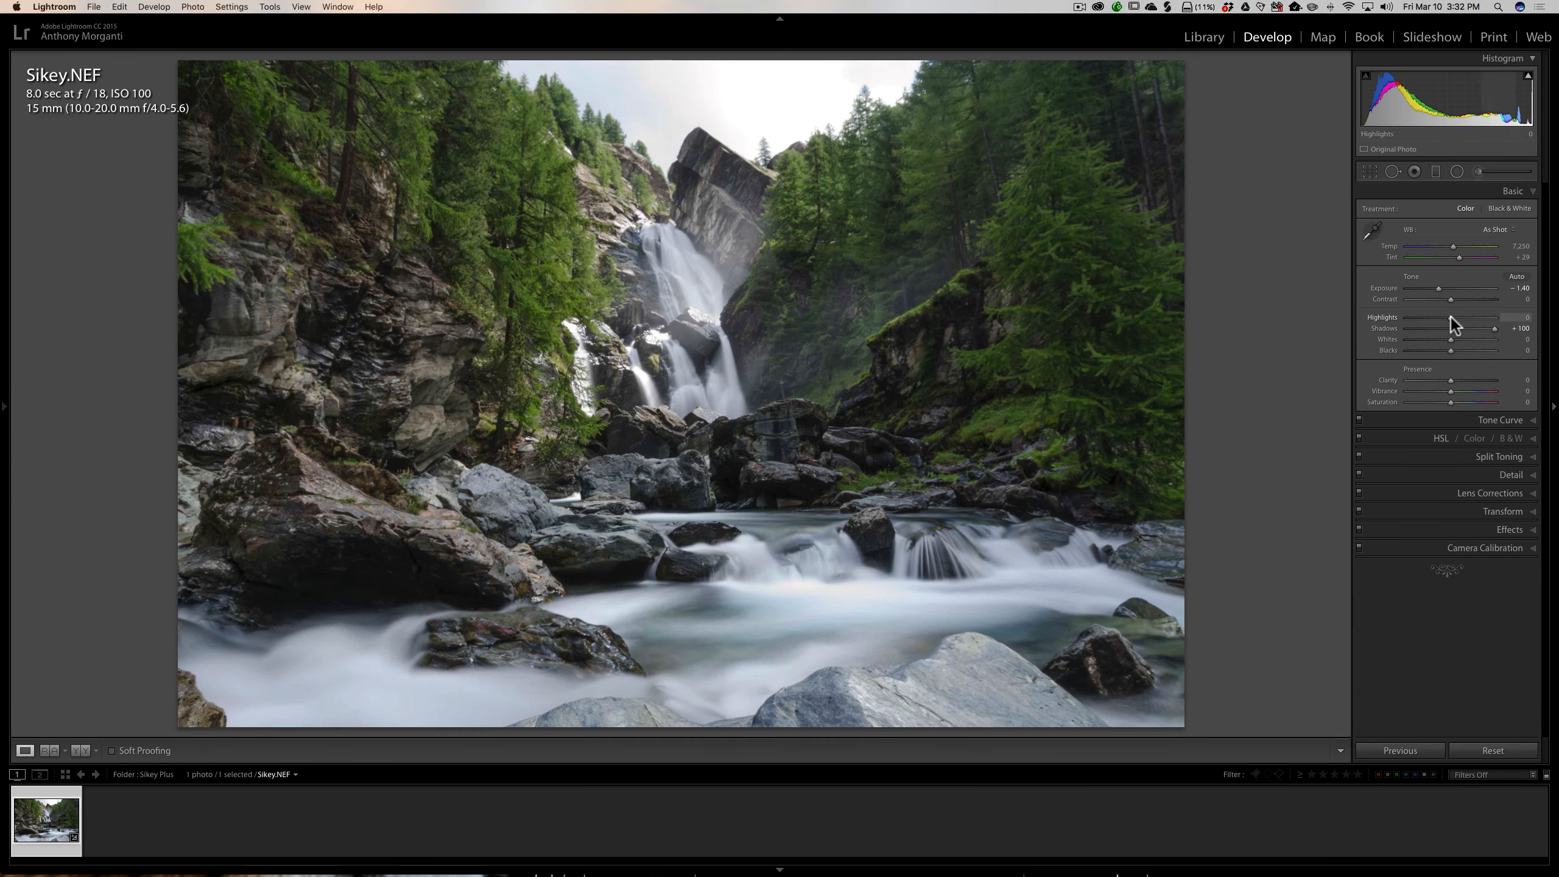
mouse_move(1451, 317)
mouse_down()
mouse_move(1487, 324)
mouse_move(1426, 326)
mouse_up()
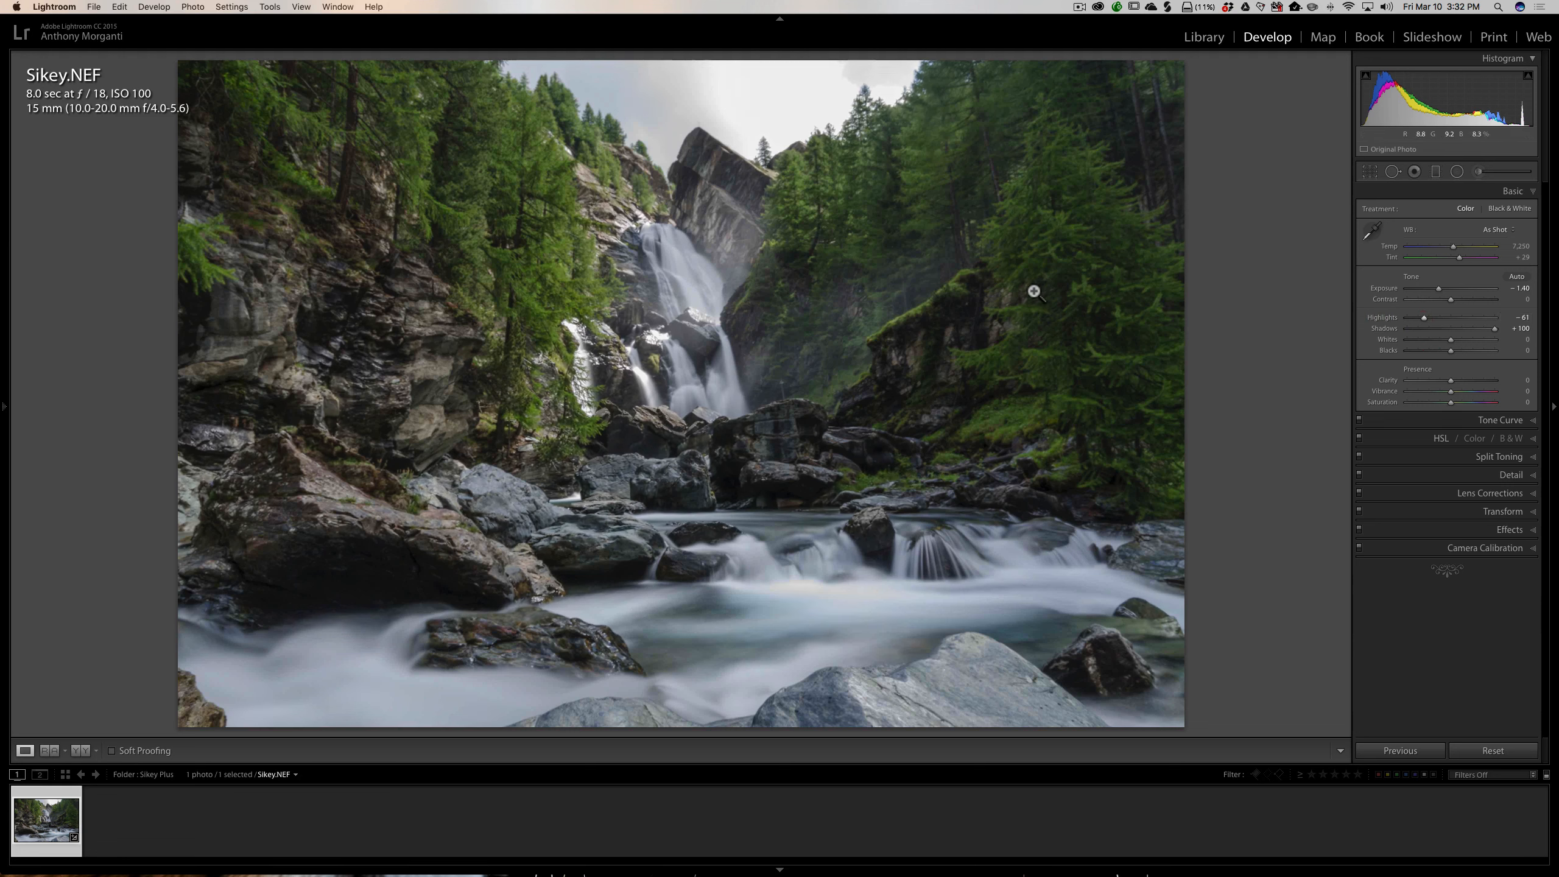
click(1456, 391)
drag(1447, 397, 1451, 403)
Compare the Medium and Strong Contrast point curves on the tone curve and apply Medium Contrast.
click(1488, 418)
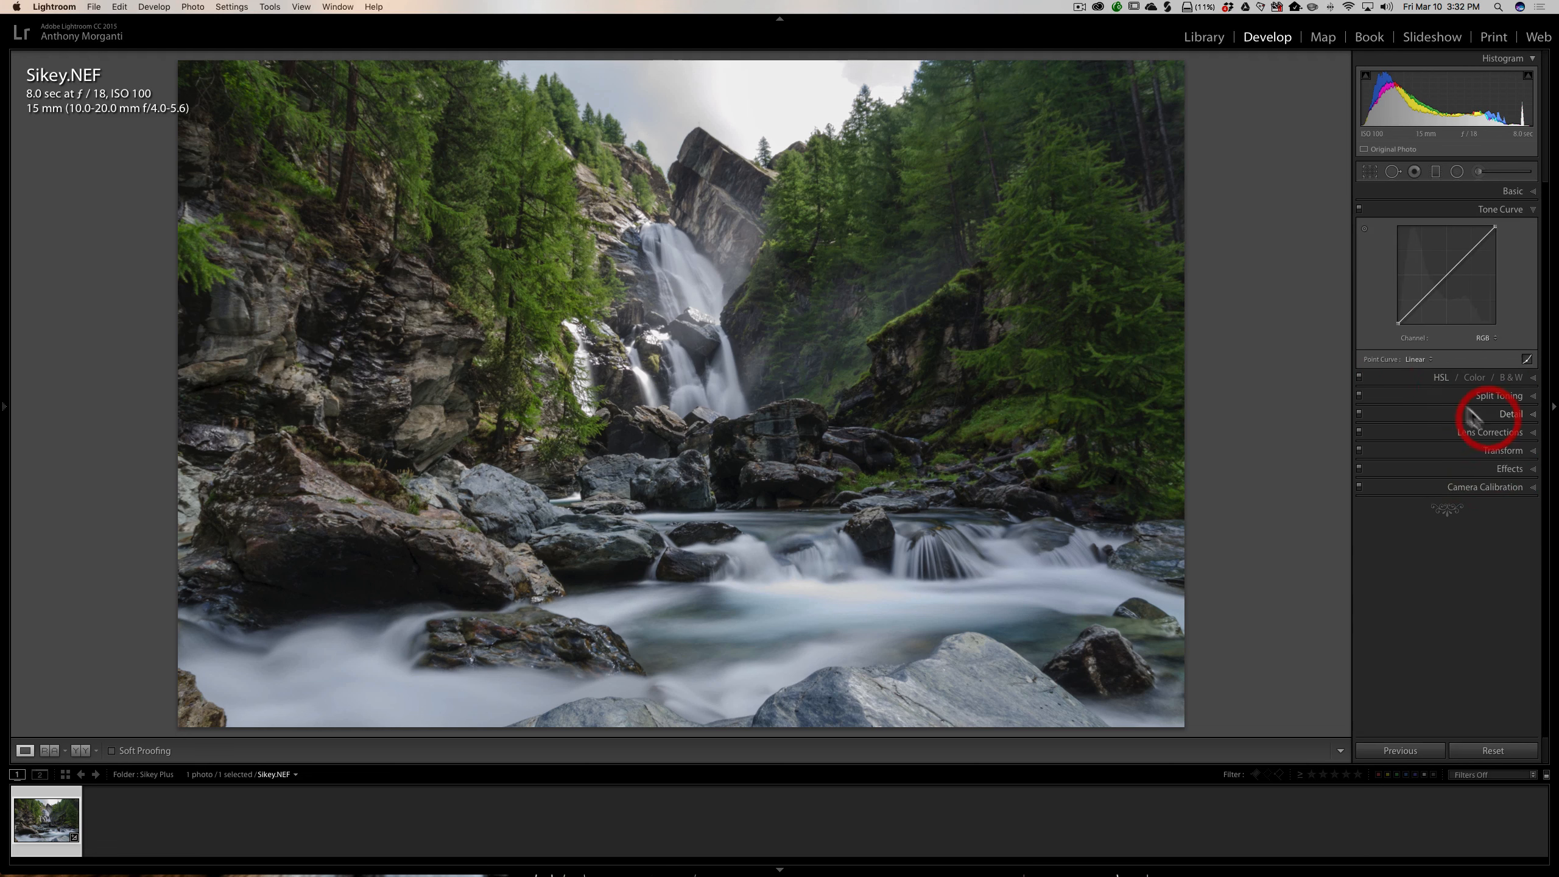
click(1422, 359)
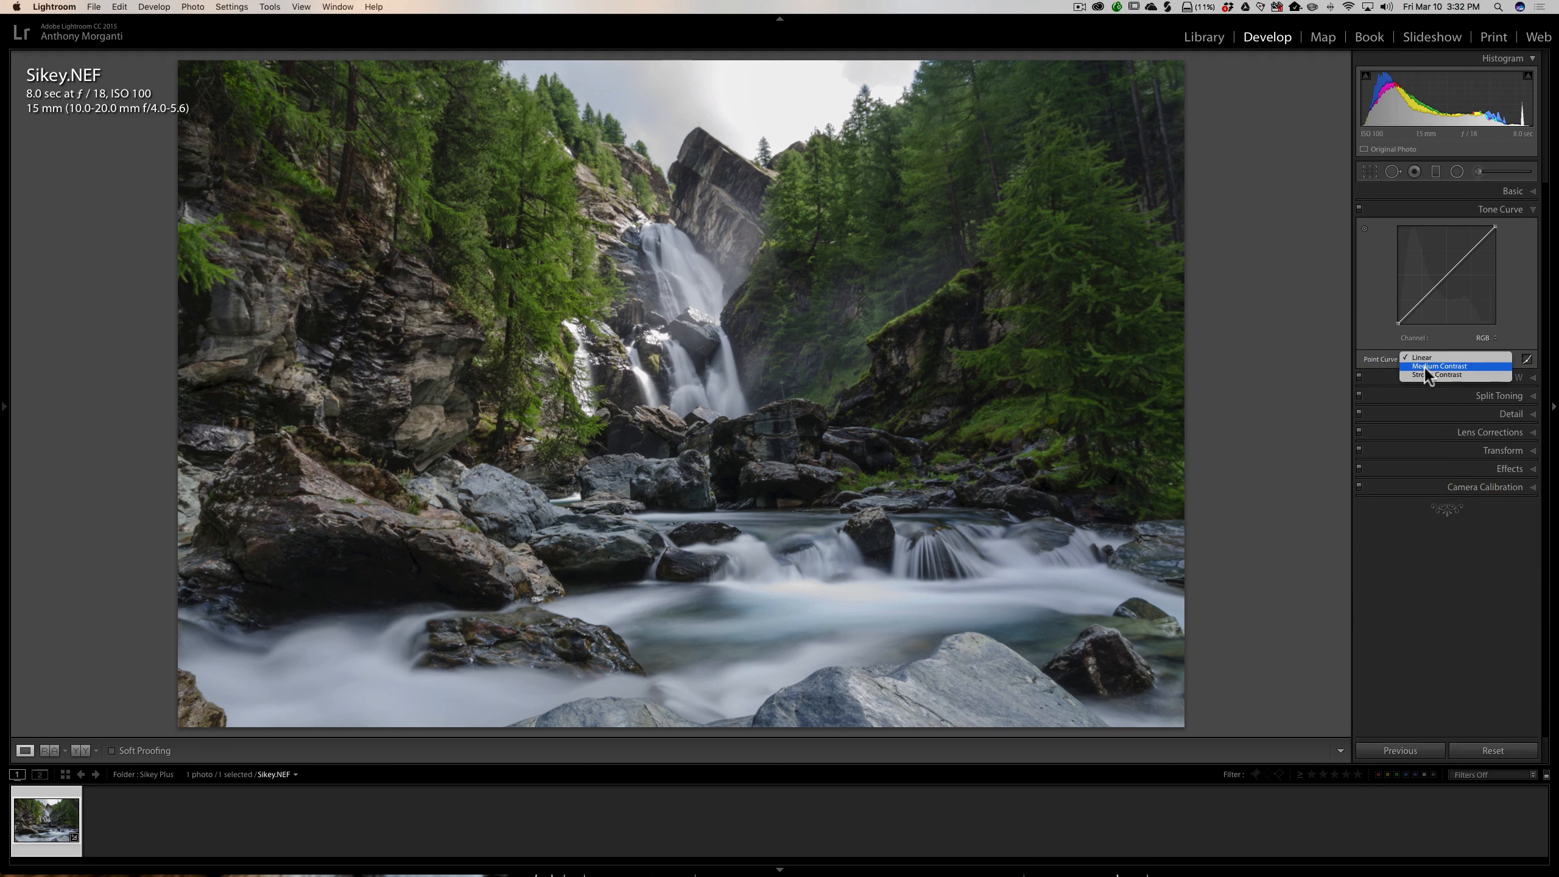
click(1425, 367)
click(1425, 356)
click(1424, 365)
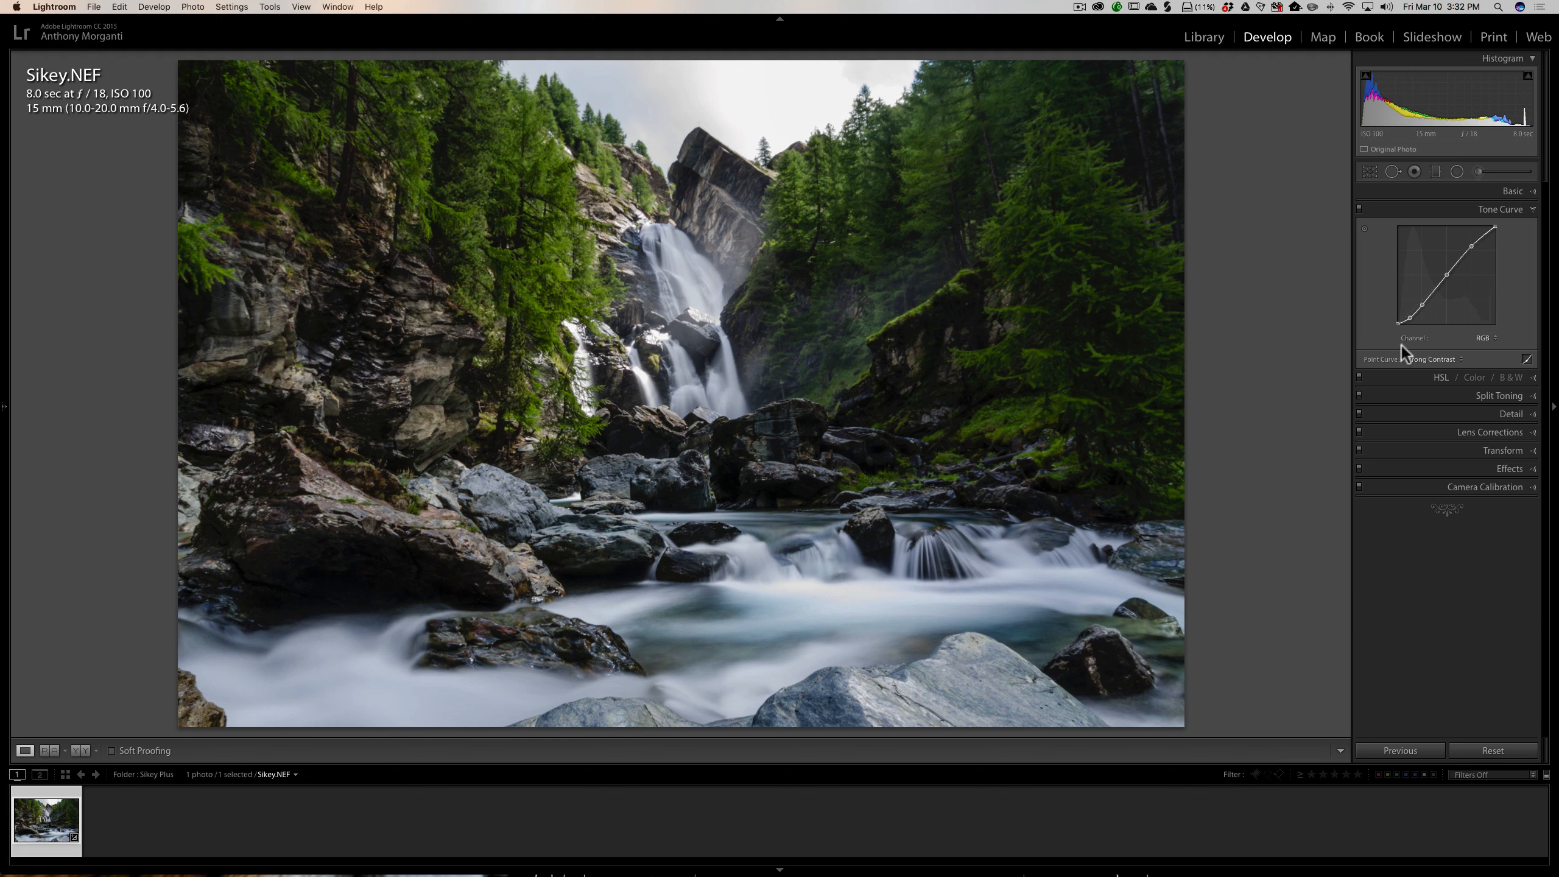
click(1421, 356)
click(1420, 349)
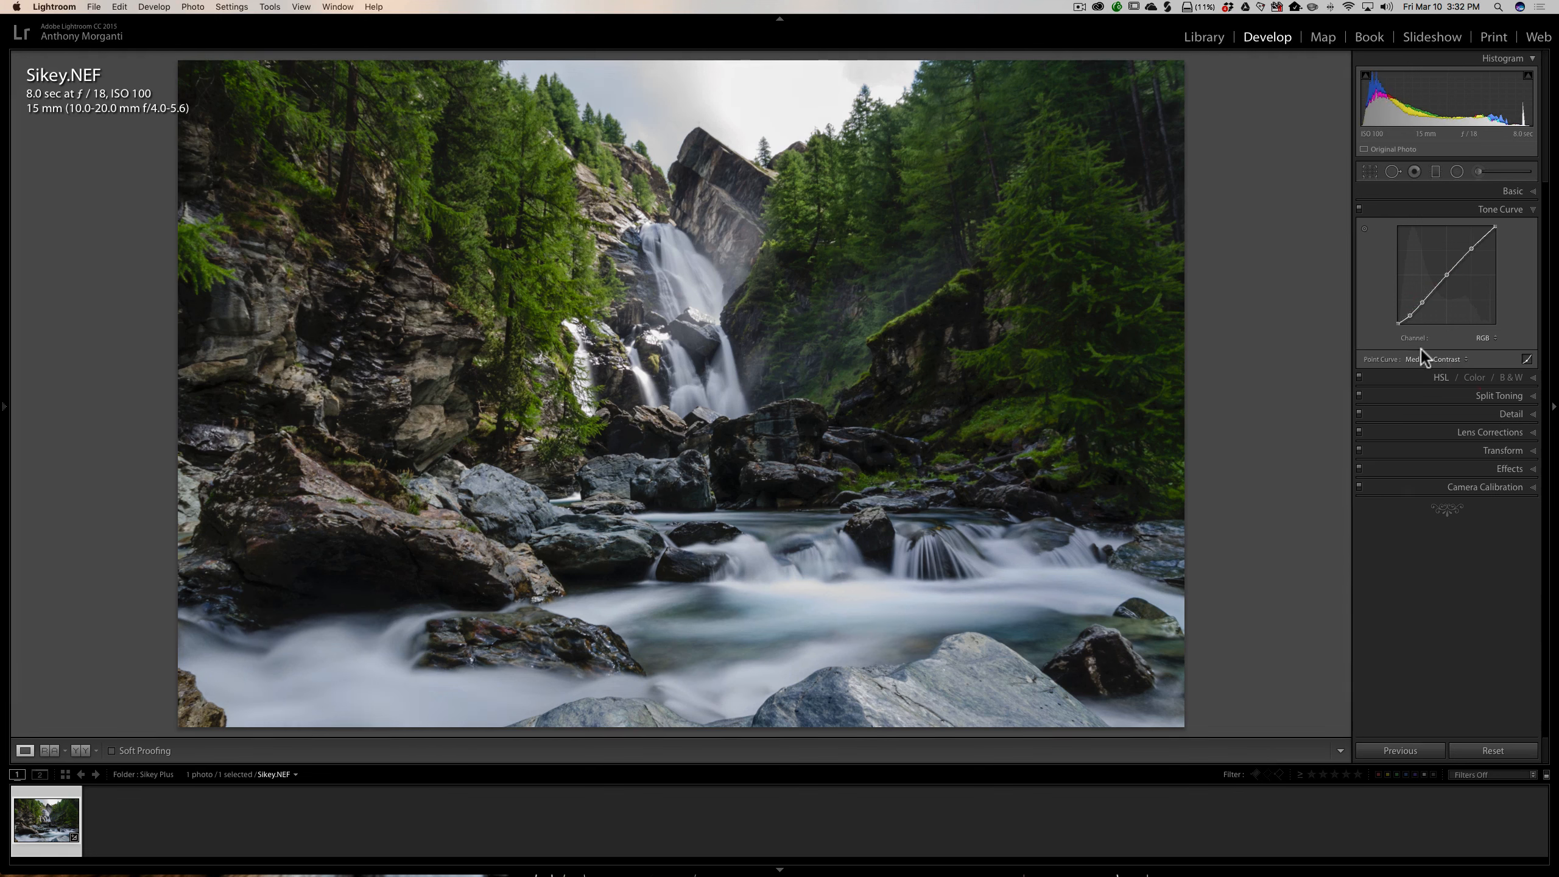
Automatically set the white and black points, giving Whites +33 and Blacks -13.
click(1512, 193)
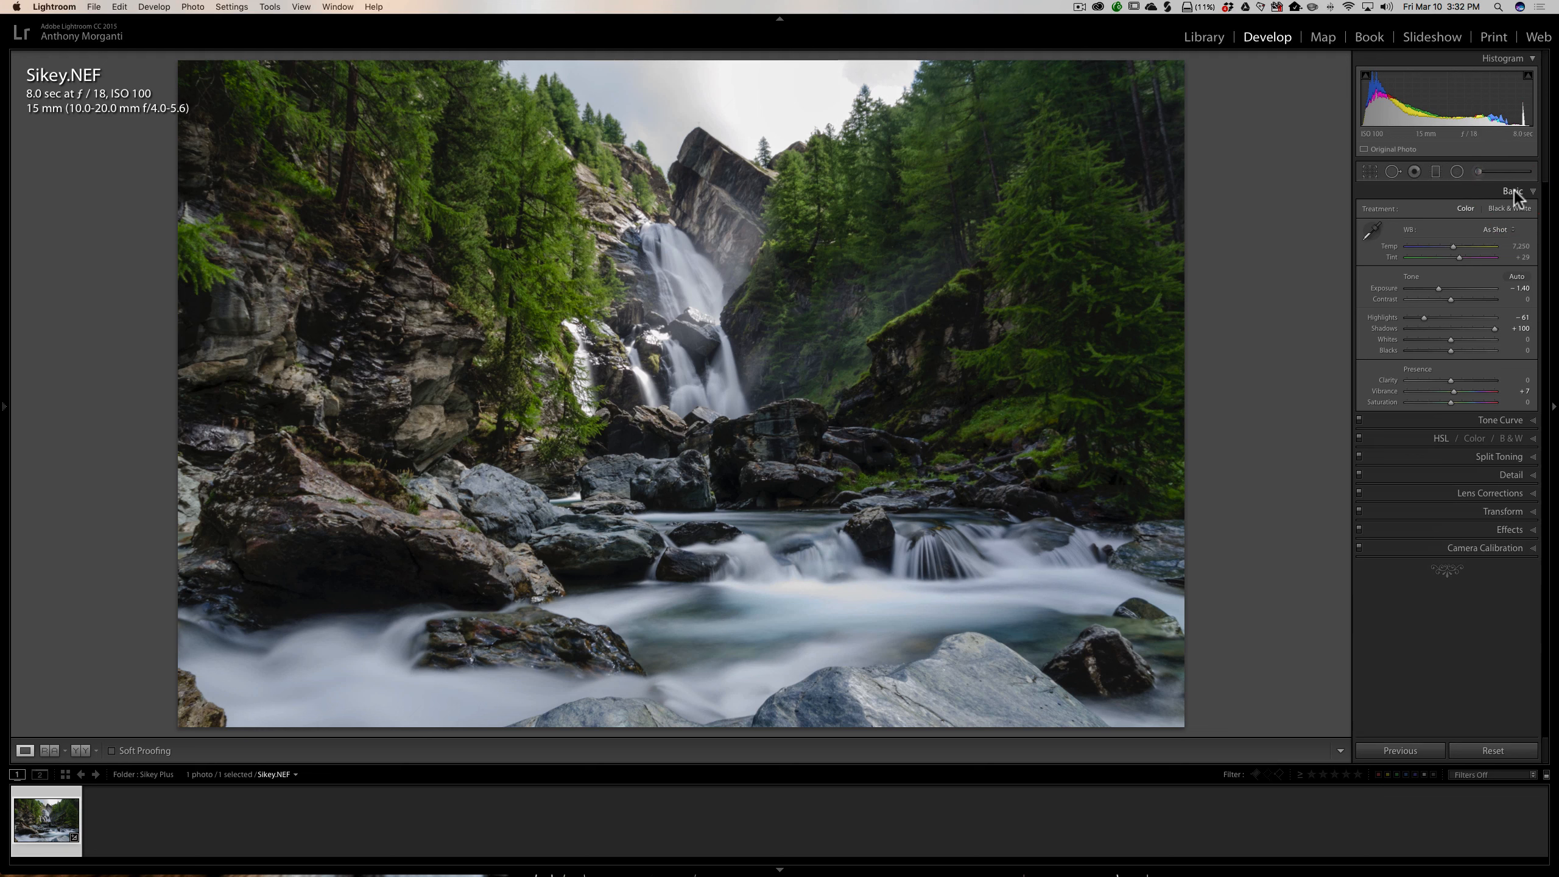
shift+double_click(1387, 340)
shift+double_click(1389, 351)
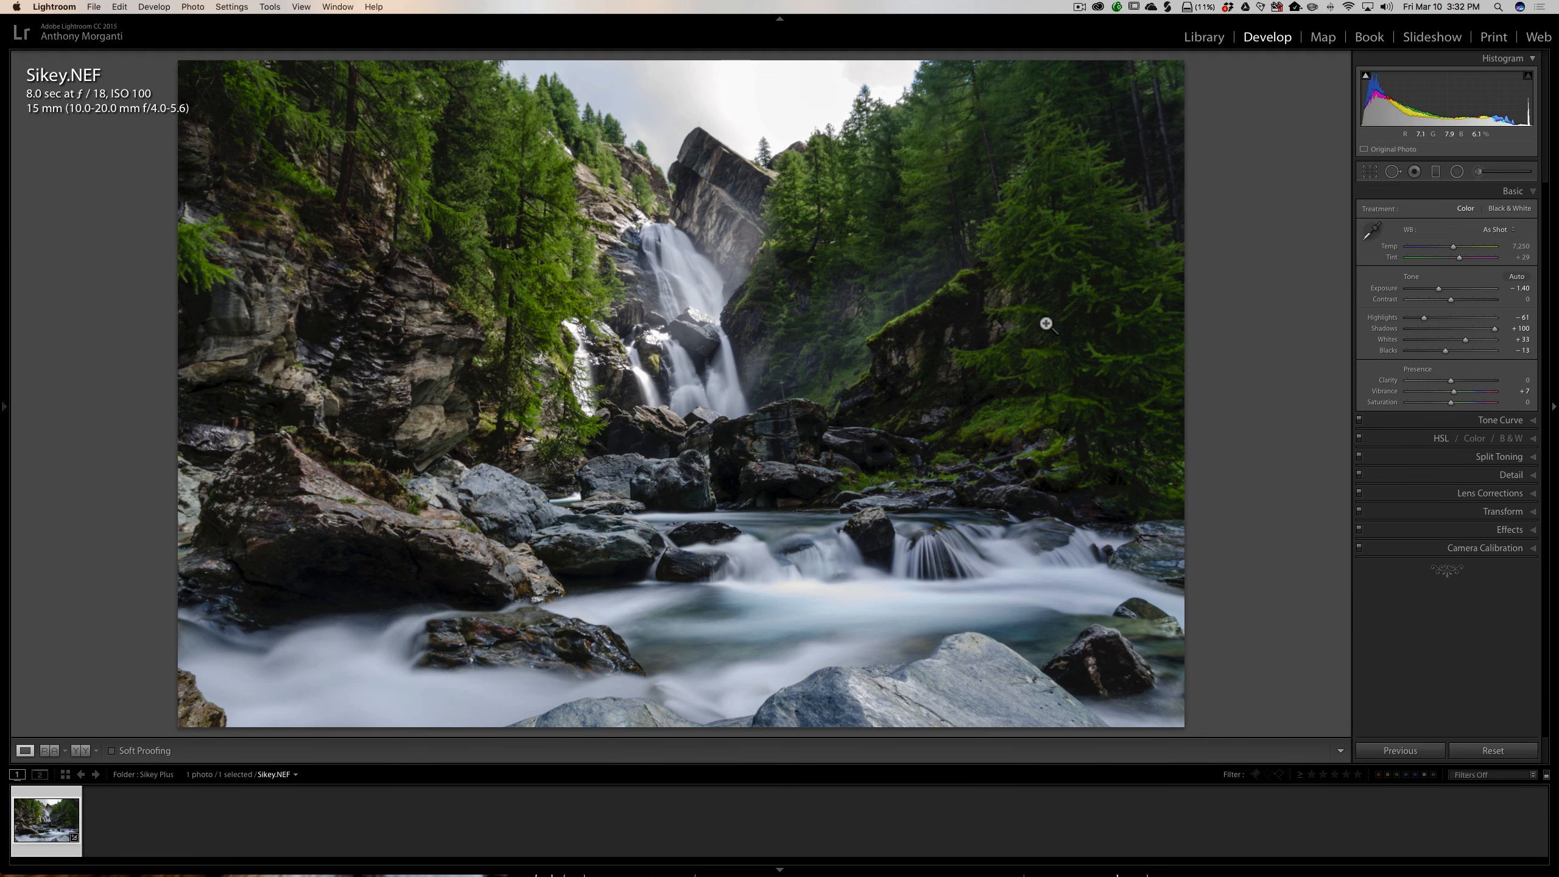
Set Clarity to +34 and check the effect on the rocks and the waterfall up close.
drag(1452, 380, 1466, 381)
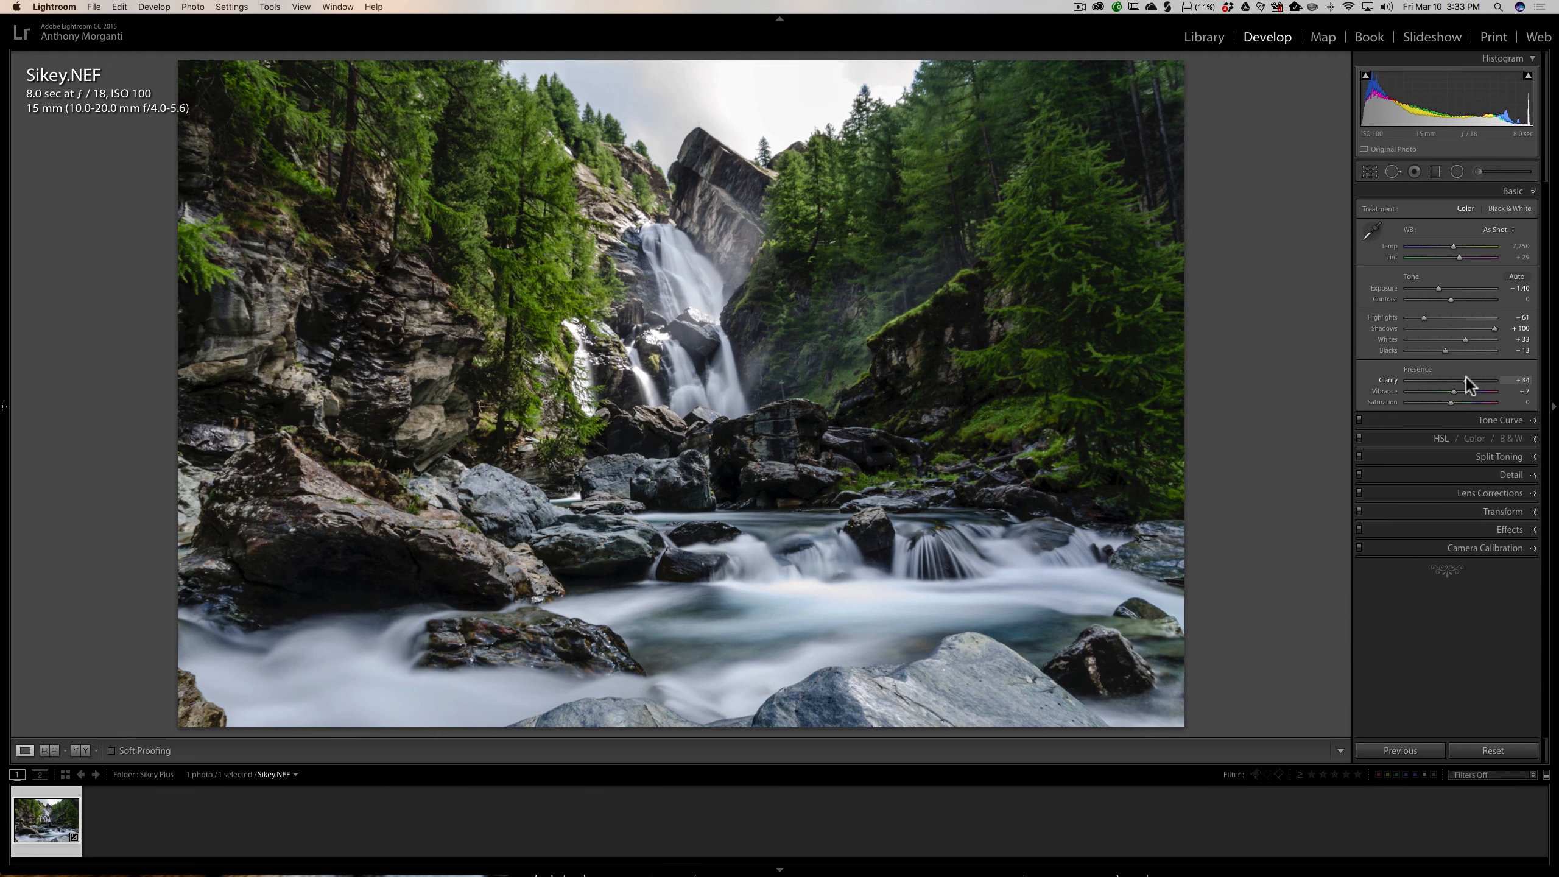
click(420, 432)
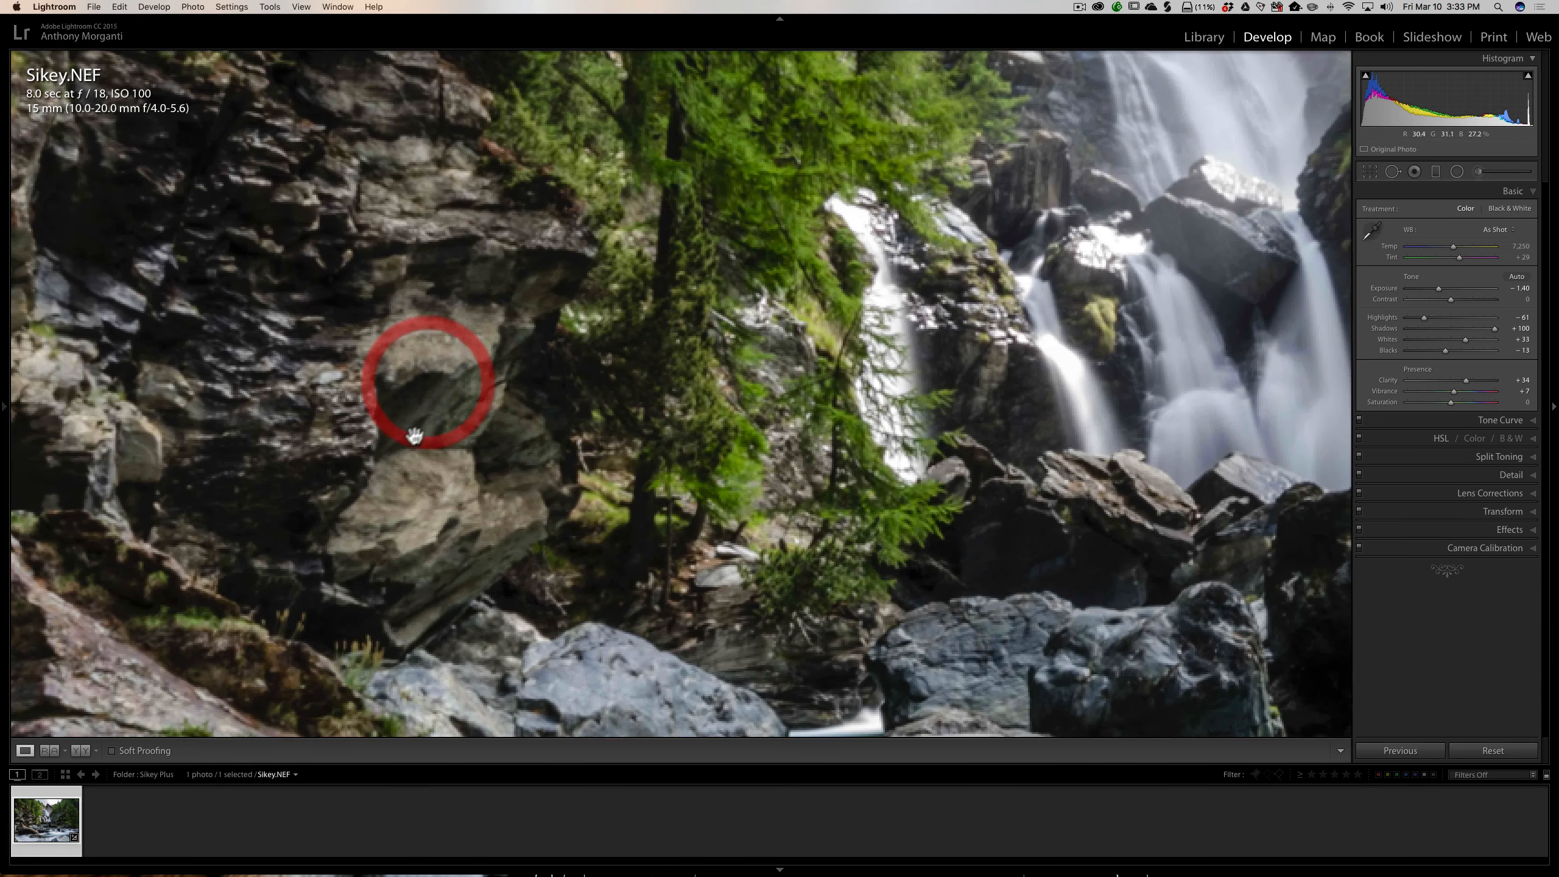
click(427, 330)
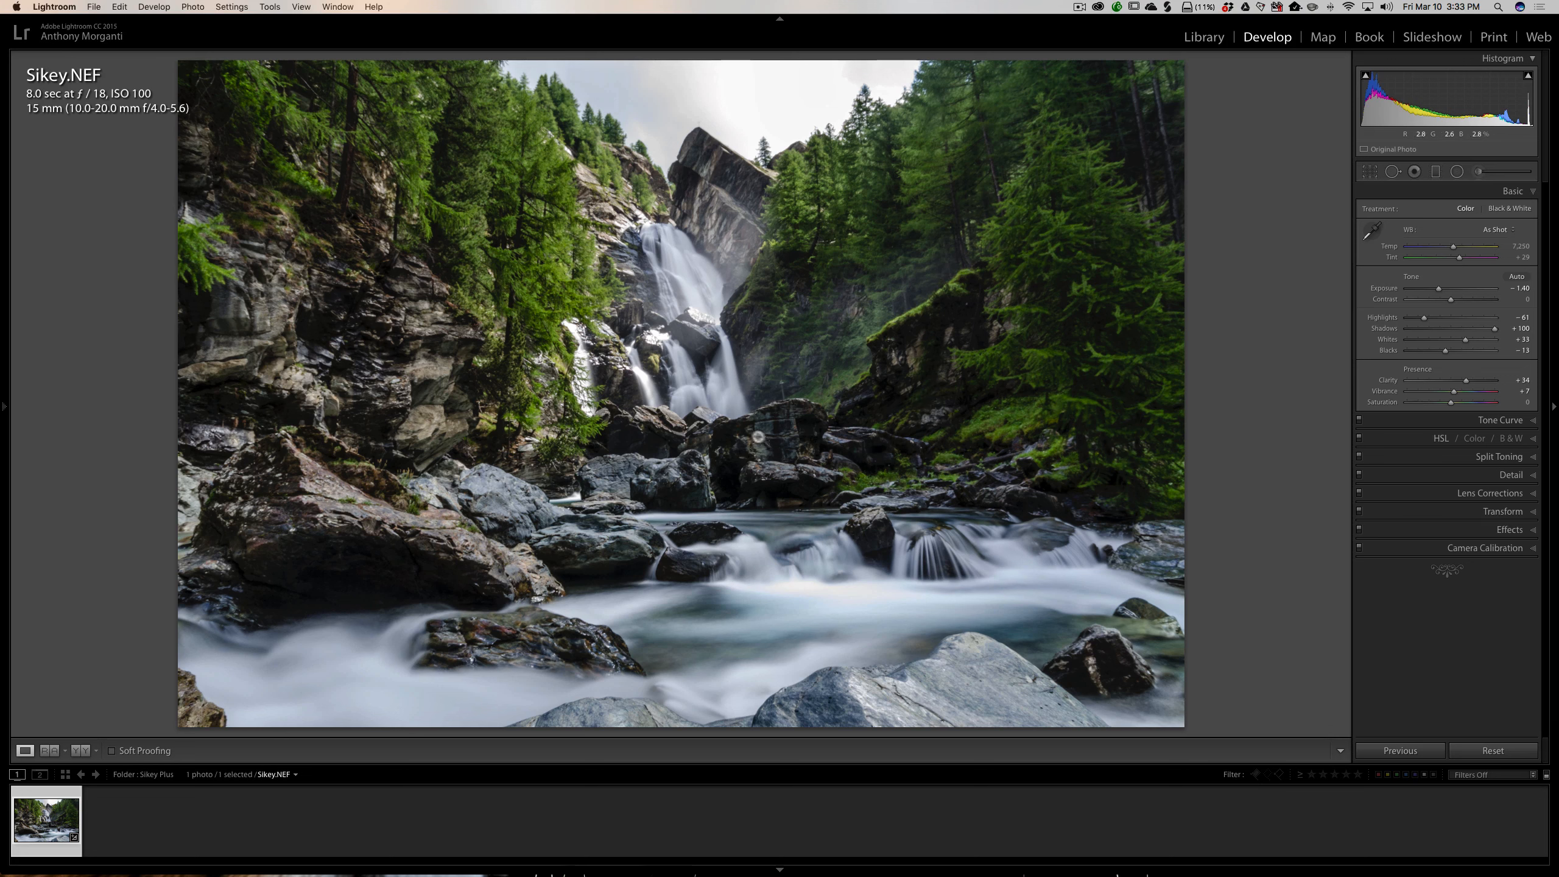
click(1499, 192)
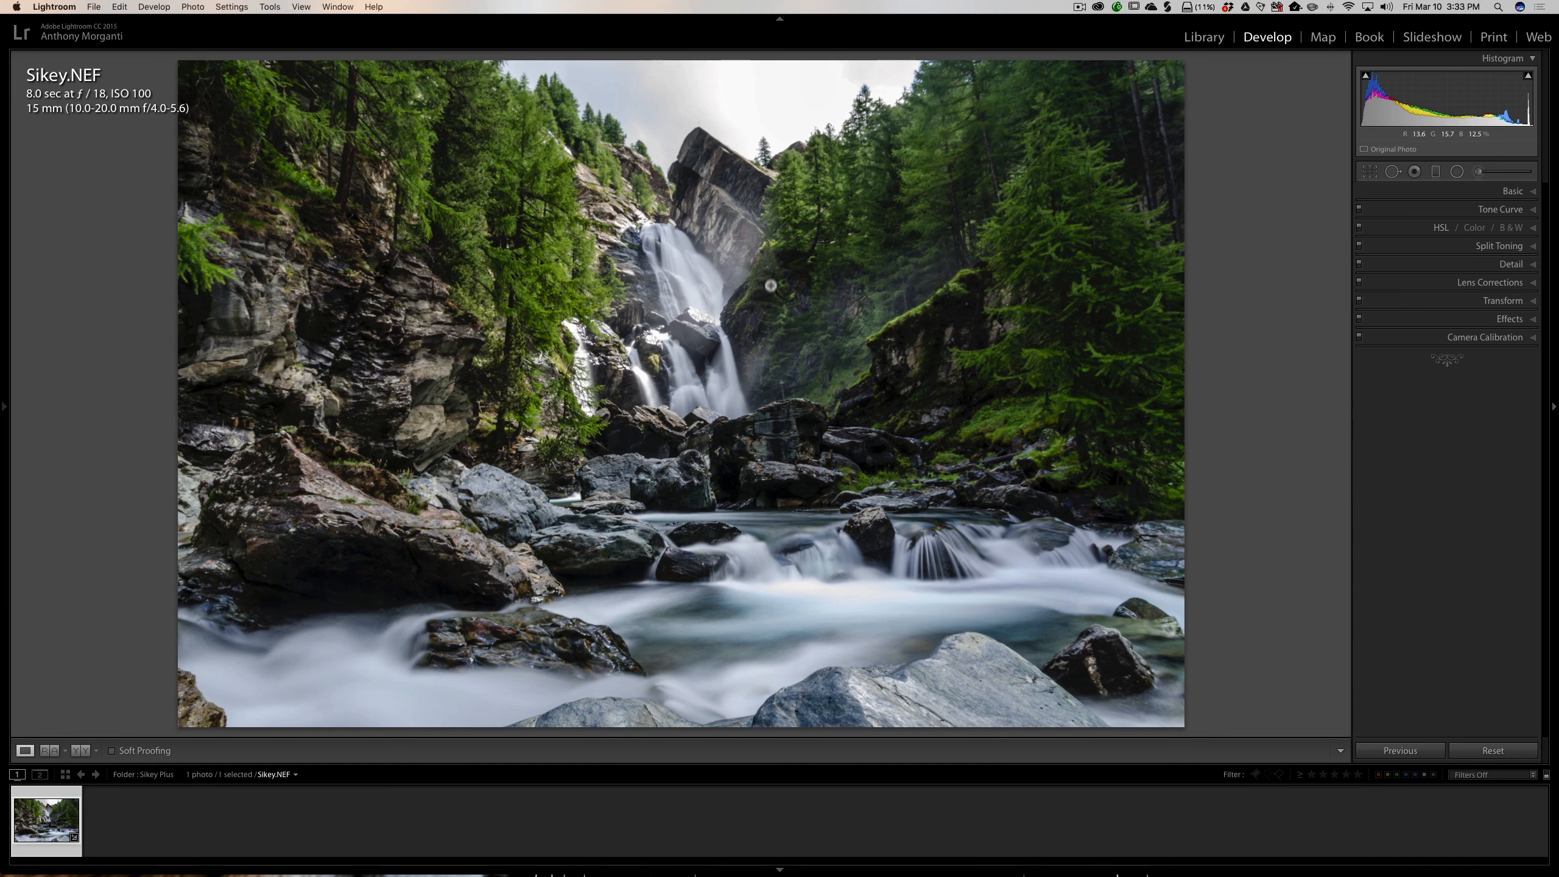
click(712, 307)
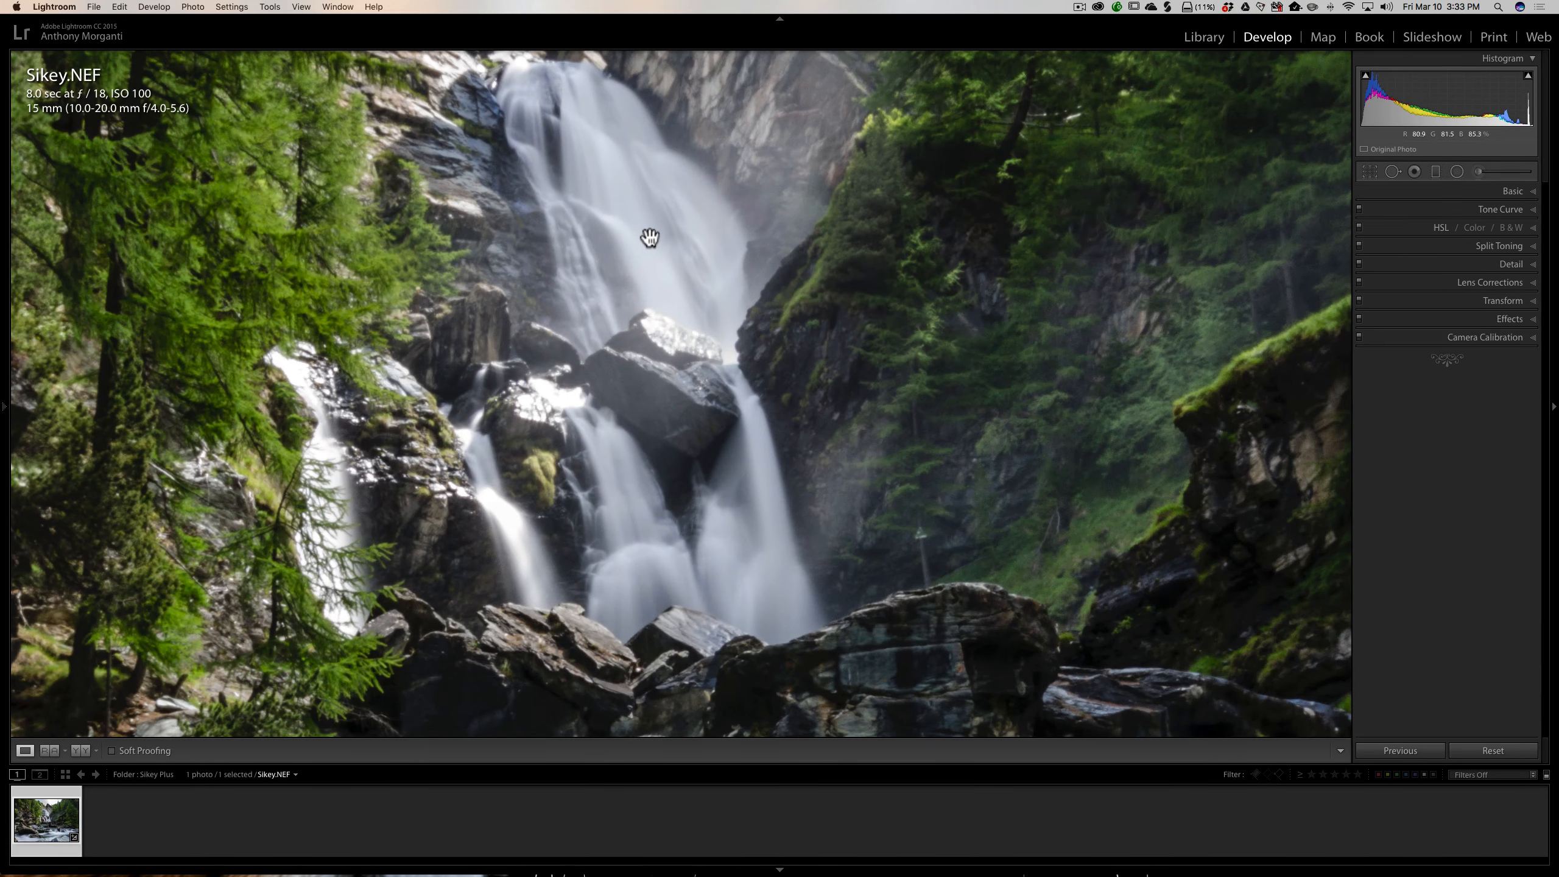
click(687, 241)
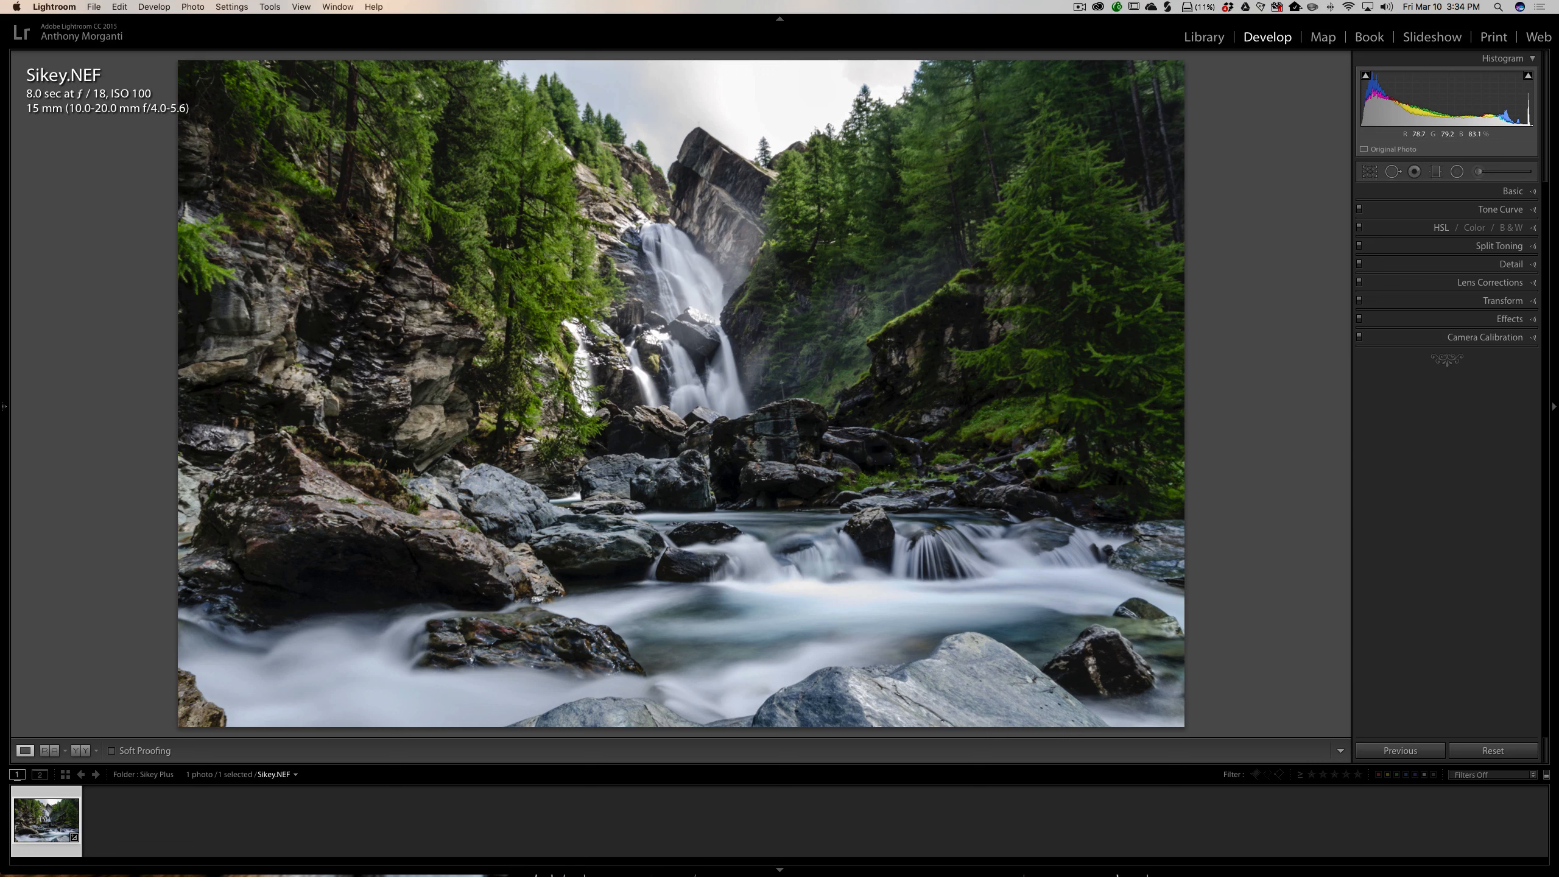
Try a Dehaze adjustment on the whole photo and reset its amount.
click(1511, 318)
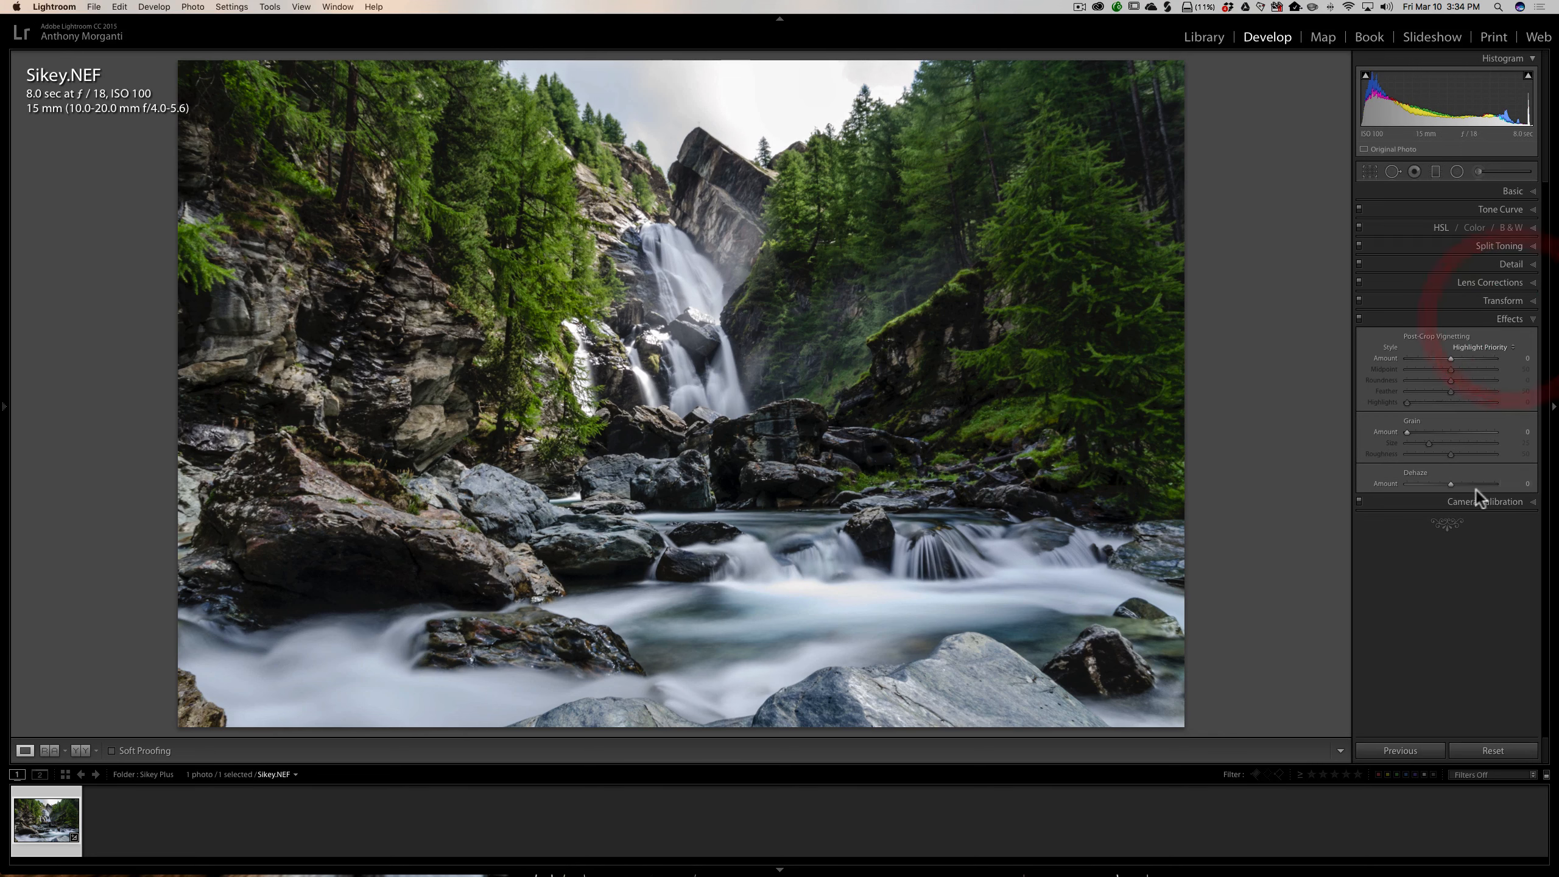
mouse_move(1449, 483)
mouse_down()
mouse_move(1482, 485)
mouse_move(1450, 484)
mouse_up()
double_click(1388, 483)
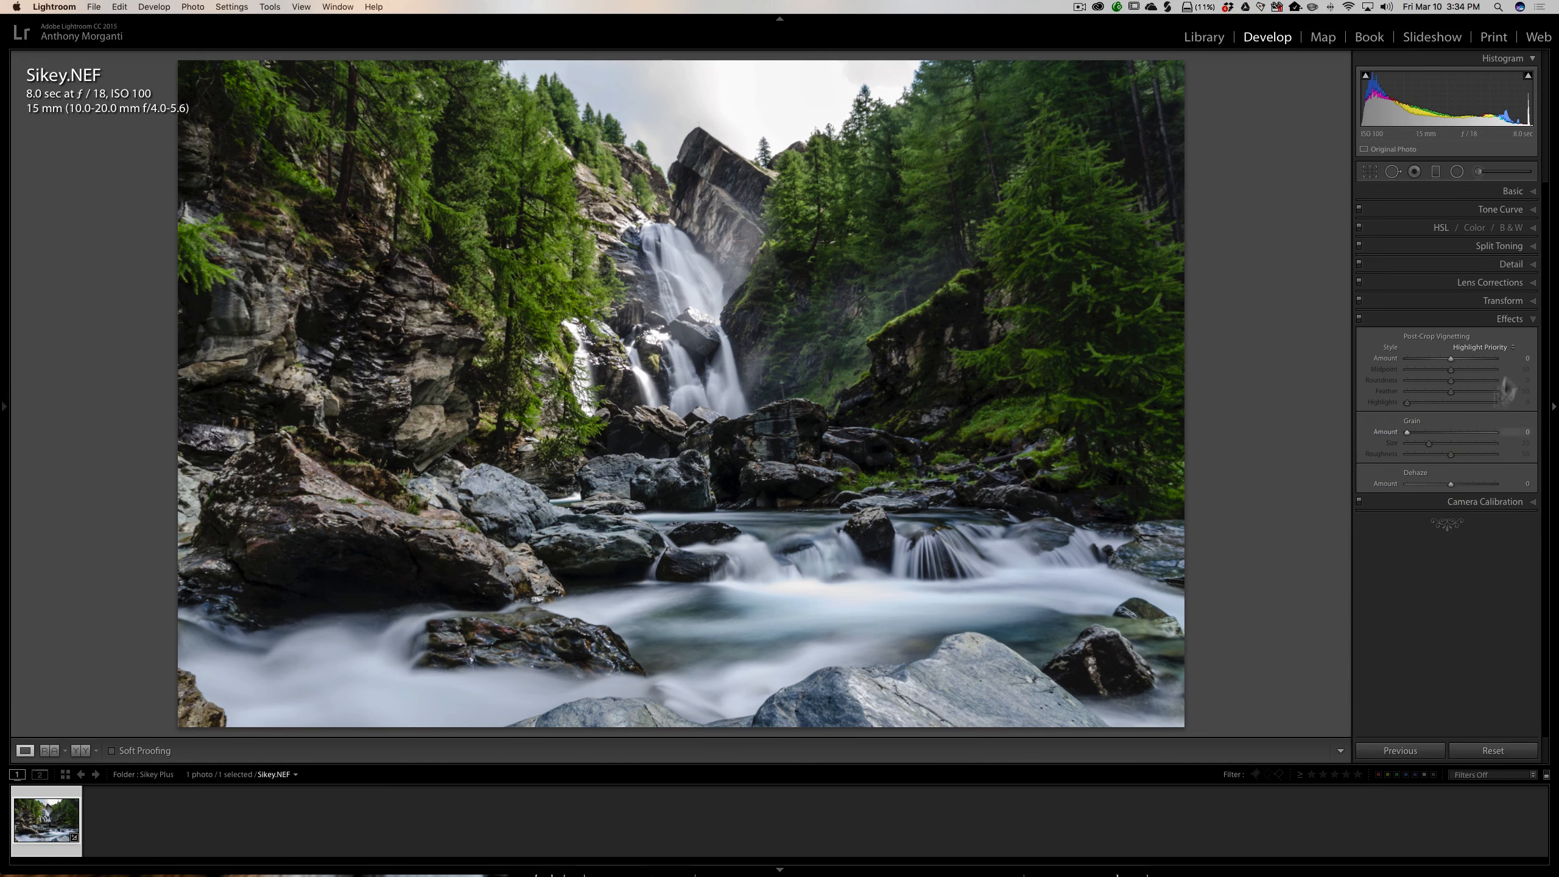
click(1513, 321)
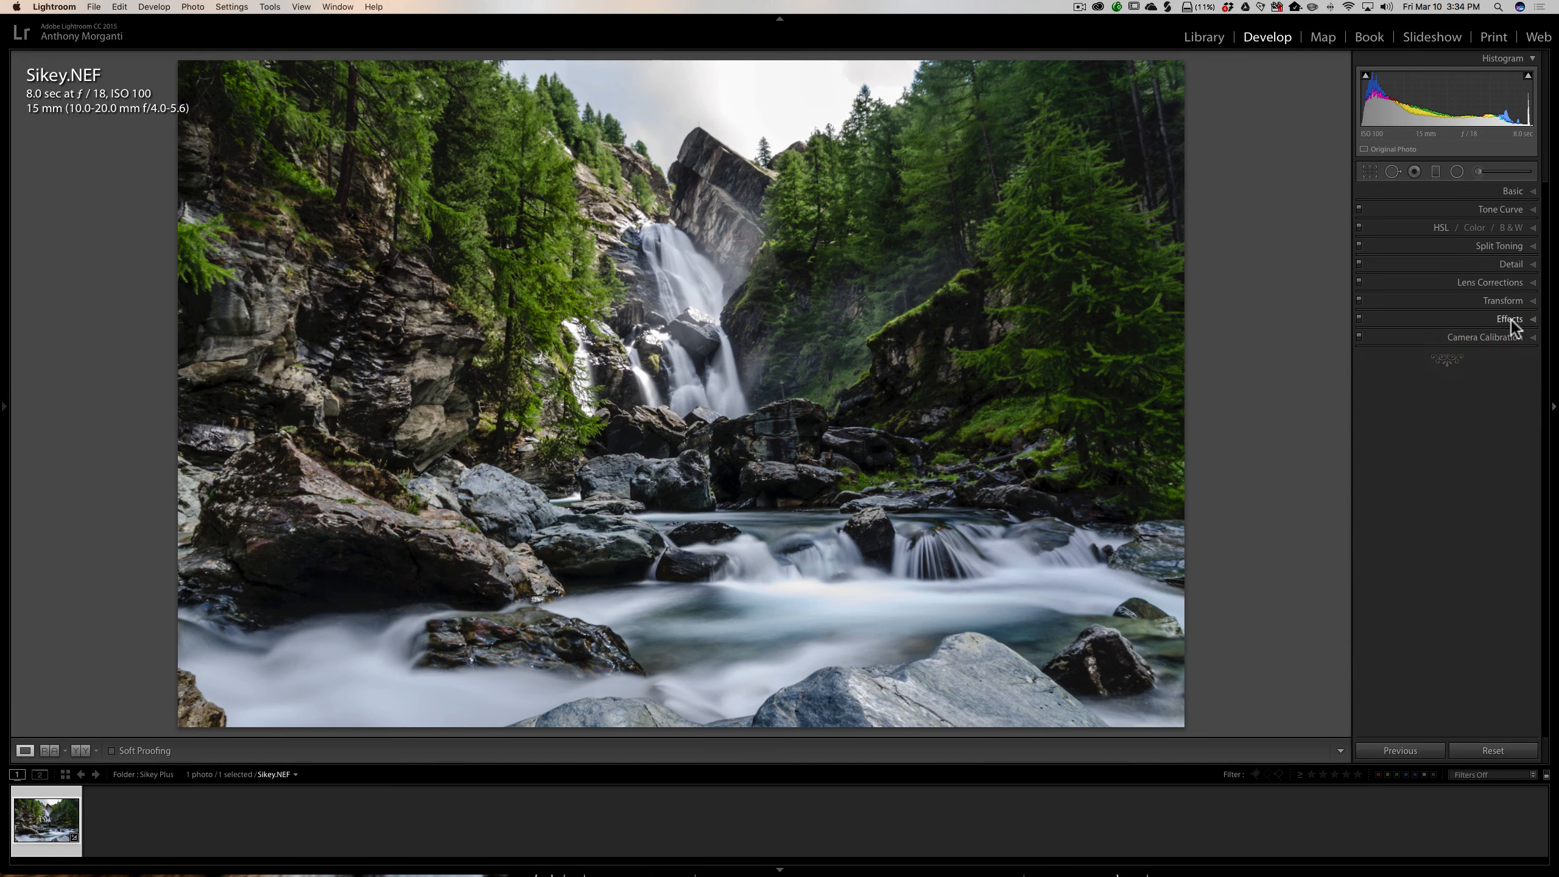
Brush Contrast 80 over the waterfall and its adjoining rocks with the other brush effects reset and a size 6 Adjustment Brush.
click(1477, 170)
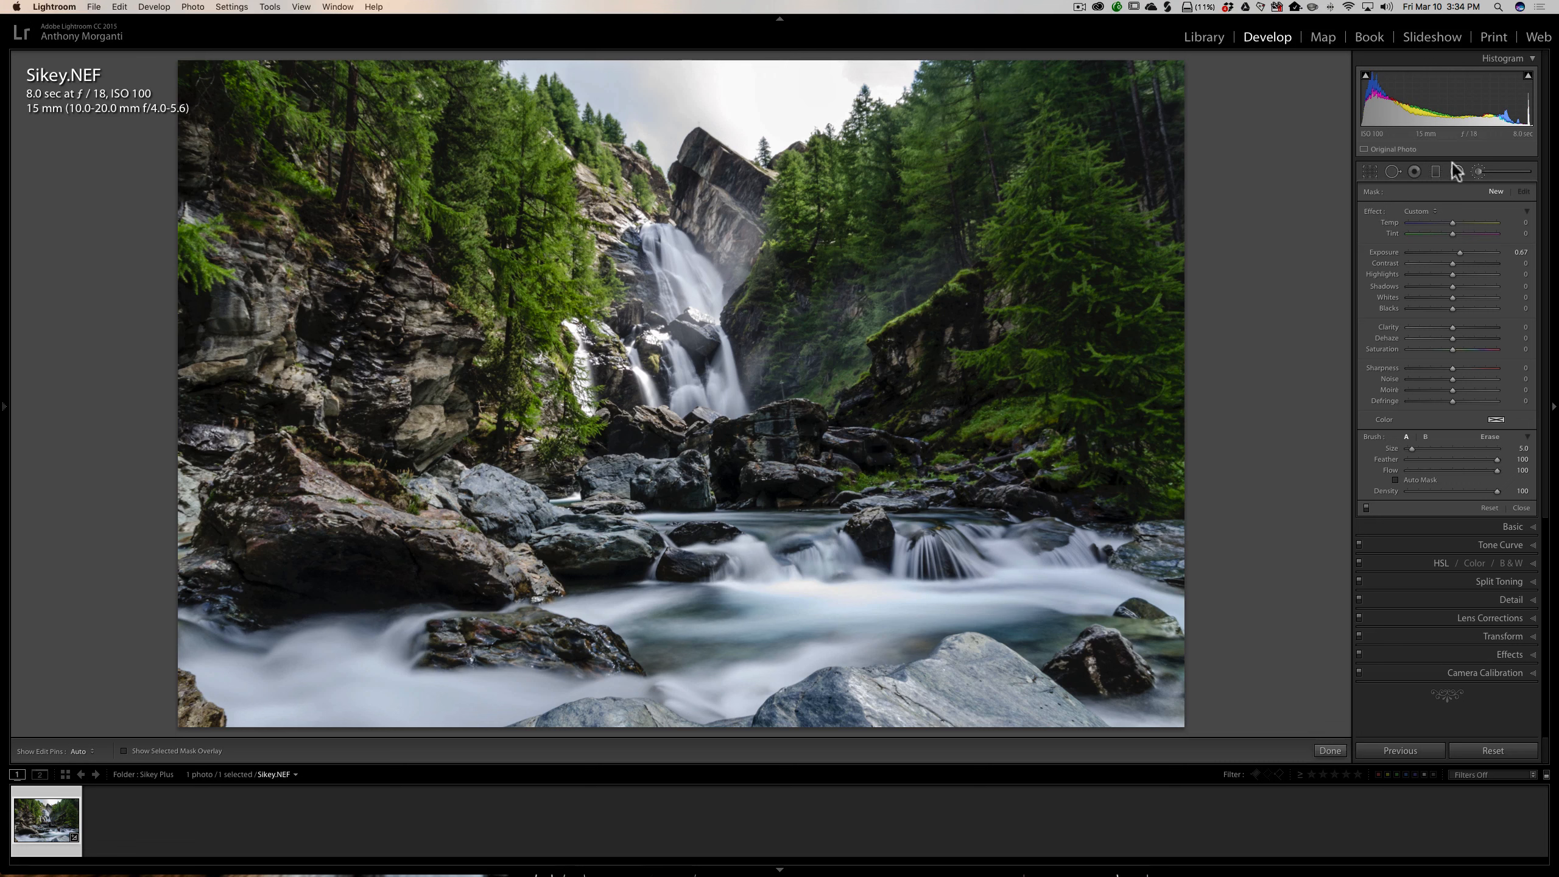
double_click(1376, 211)
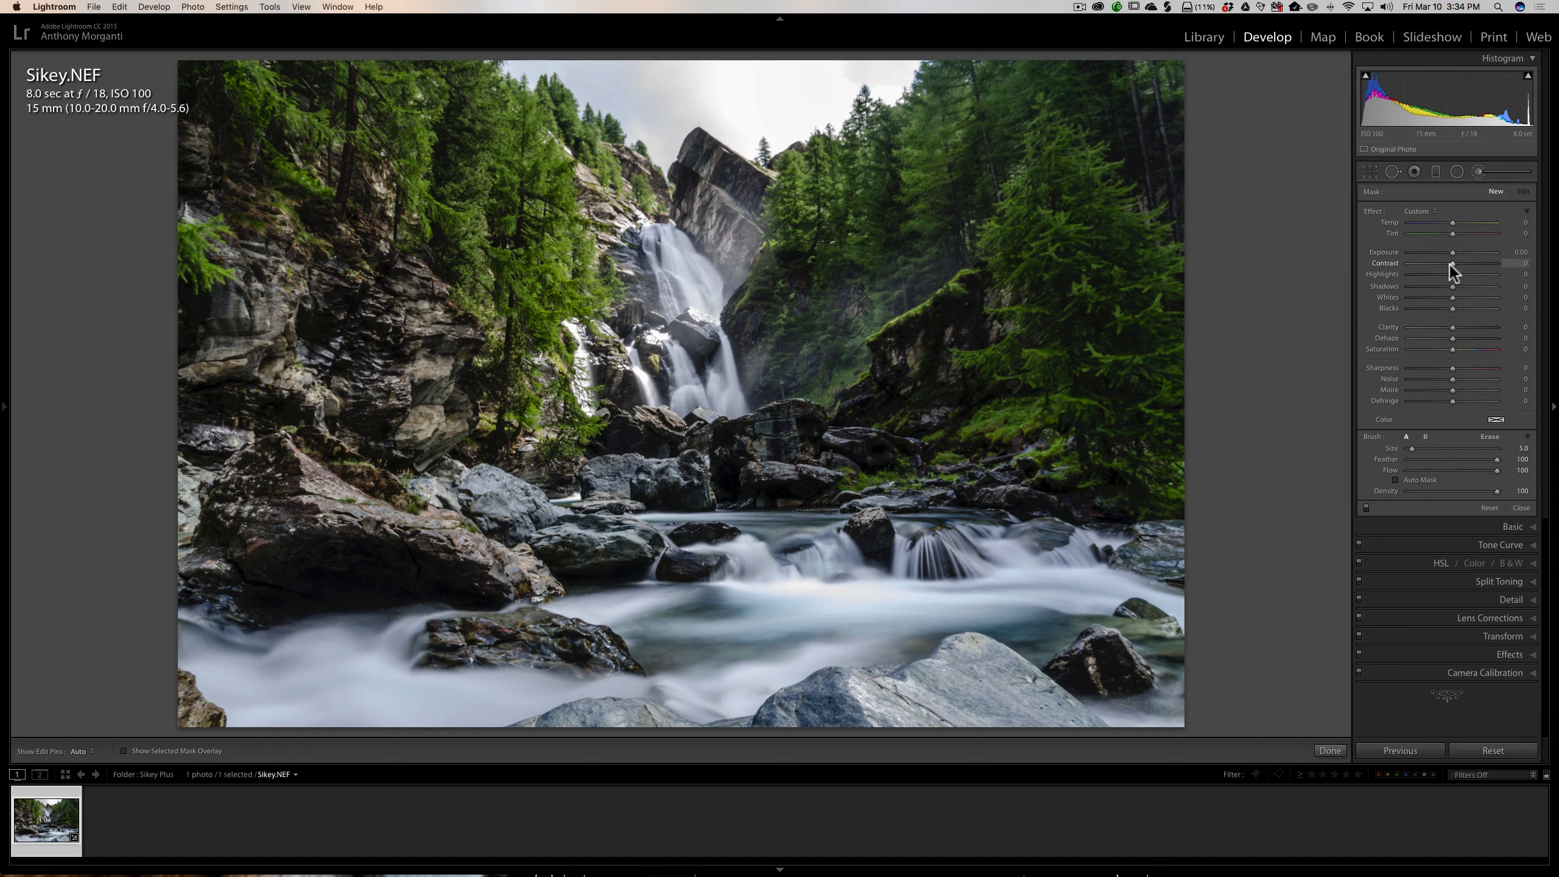
drag(1452, 263, 1488, 265)
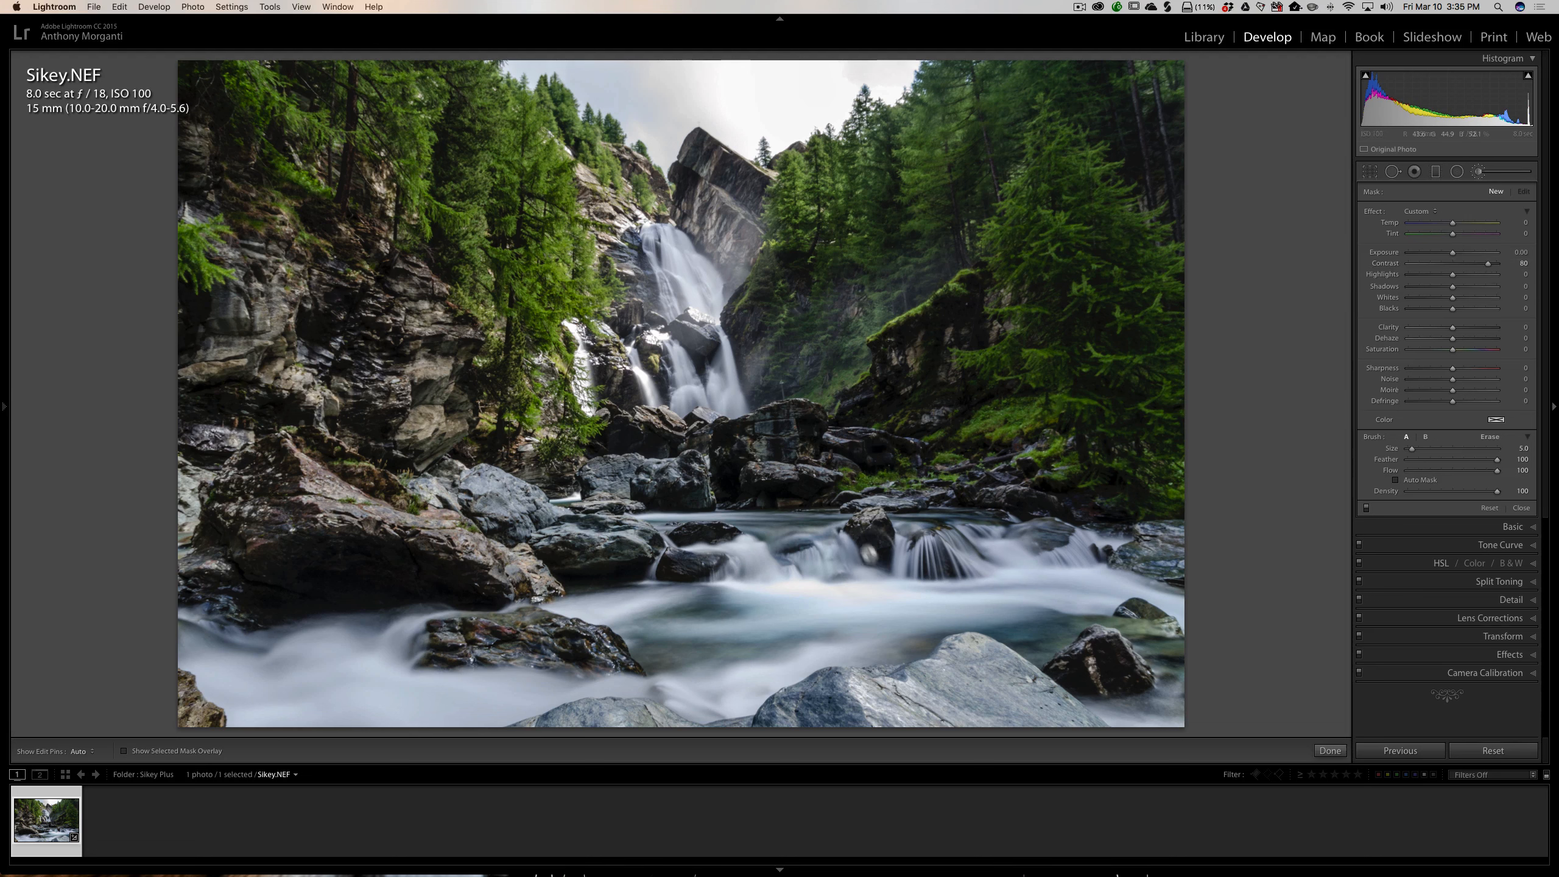
key(bracketright)
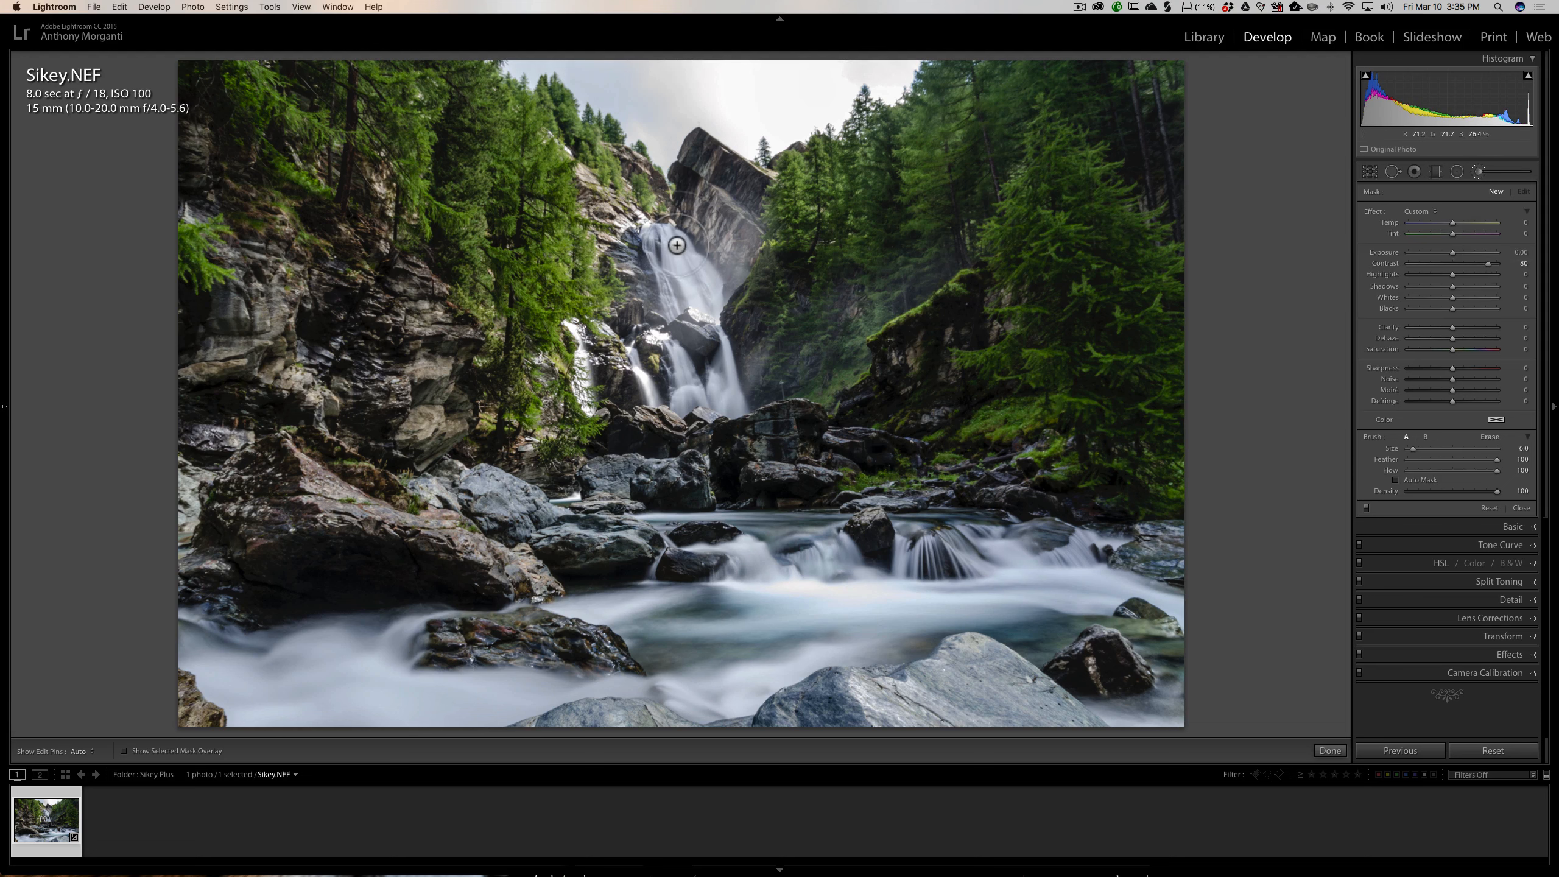
mouse_move(677, 245)
mouse_down()
mouse_move(721, 293)
mouse_move(692, 255)
mouse_move(703, 305)
mouse_move(714, 271)
mouse_move(735, 271)
mouse_move(725, 232)
mouse_move(749, 357)
mouse_move(726, 335)
mouse_move(696, 350)
mouse_move(684, 327)
mouse_move(649, 340)
mouse_move(620, 245)
mouse_move(636, 246)
mouse_move(594, 199)
mouse_move(633, 356)
mouse_move(701, 414)
mouse_move(736, 399)
mouse_up()
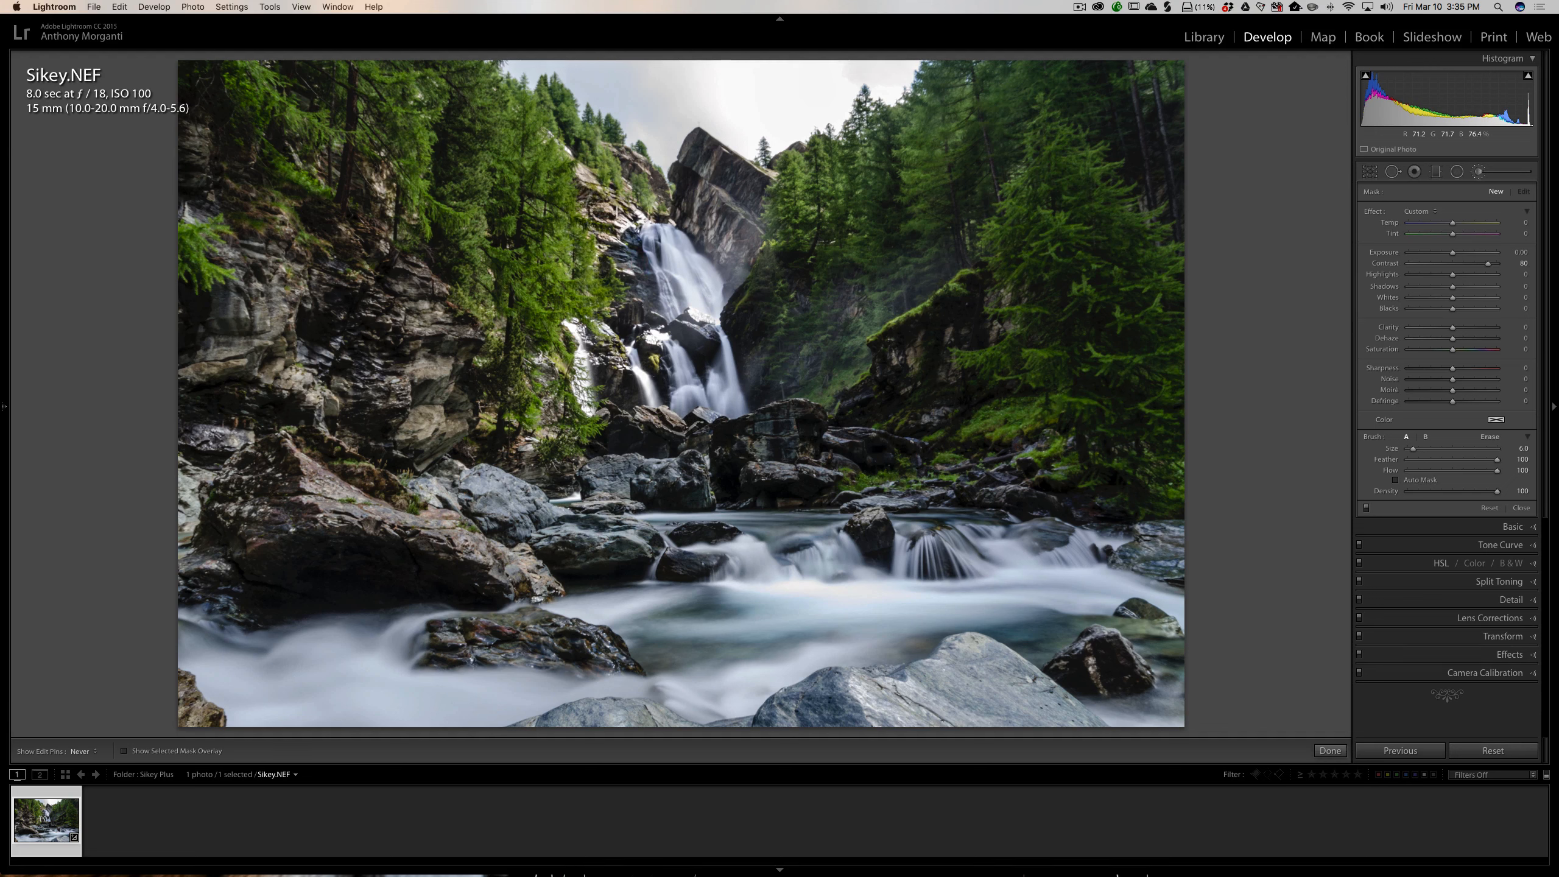
mouse_move(677, 245)
mouse_down()
mouse_move(706, 304)
mouse_move(729, 305)
mouse_up()
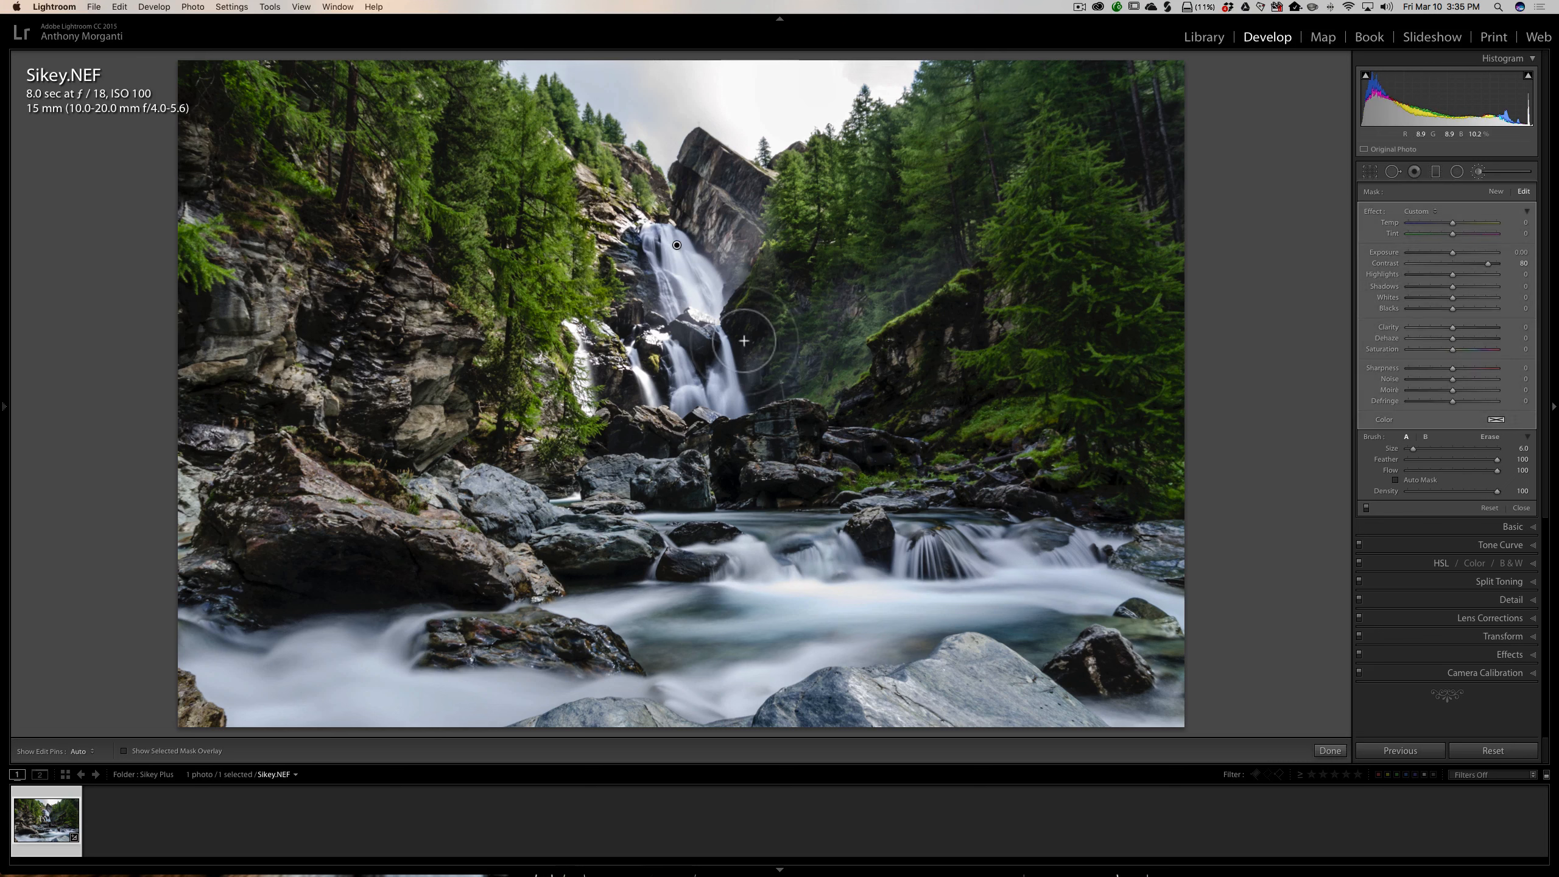
drag(728, 399, 755, 363)
Compare the photo with and without the brush adjustment and examine the mask overlay on the waterfall.
click(1368, 509)
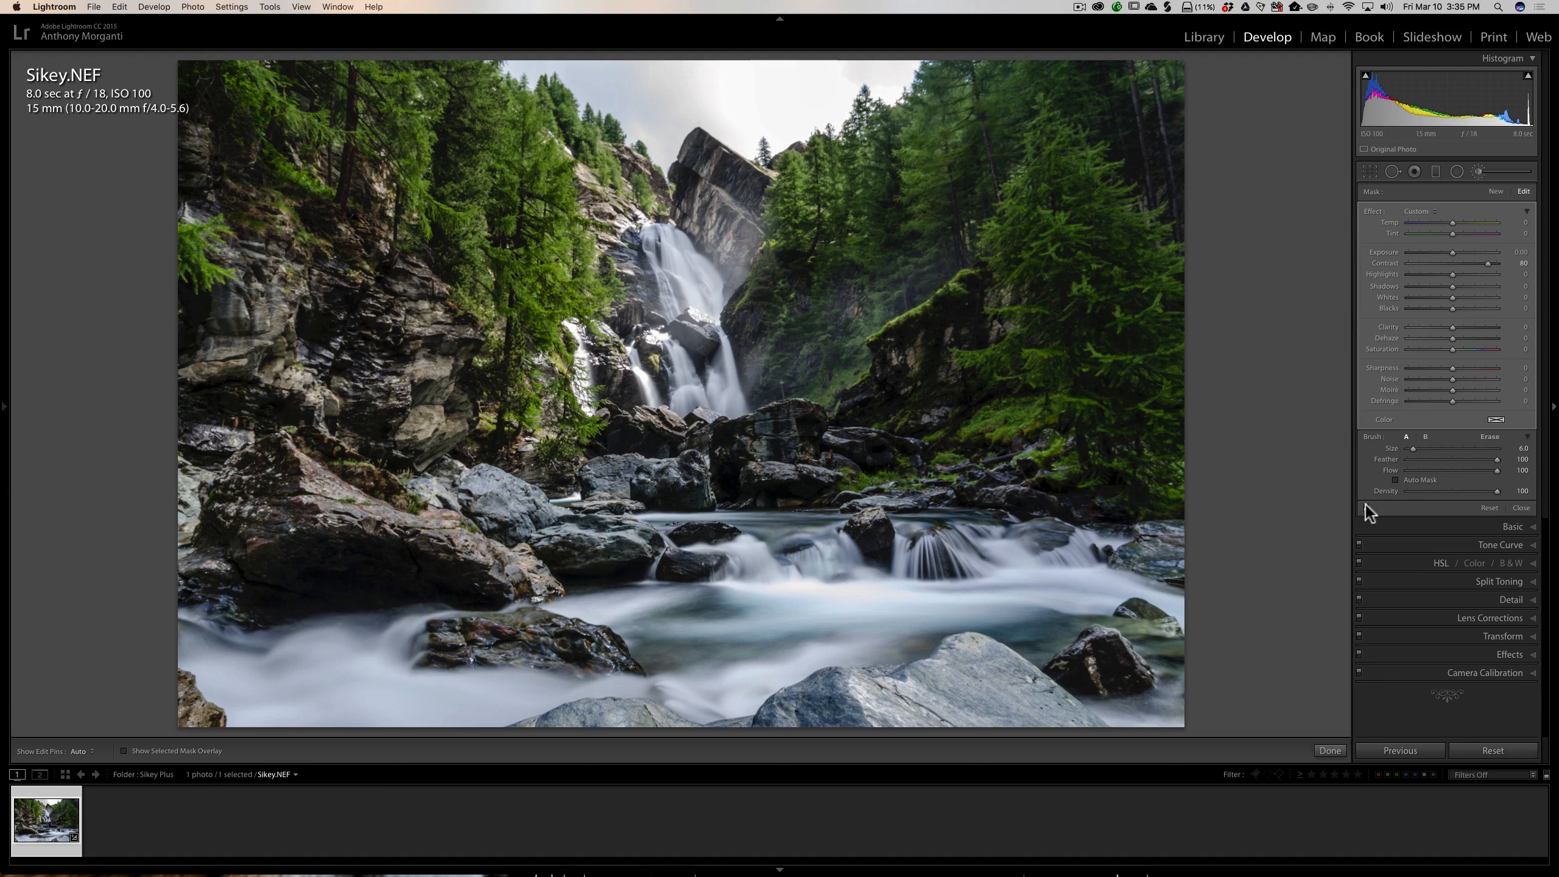
click(1366, 507)
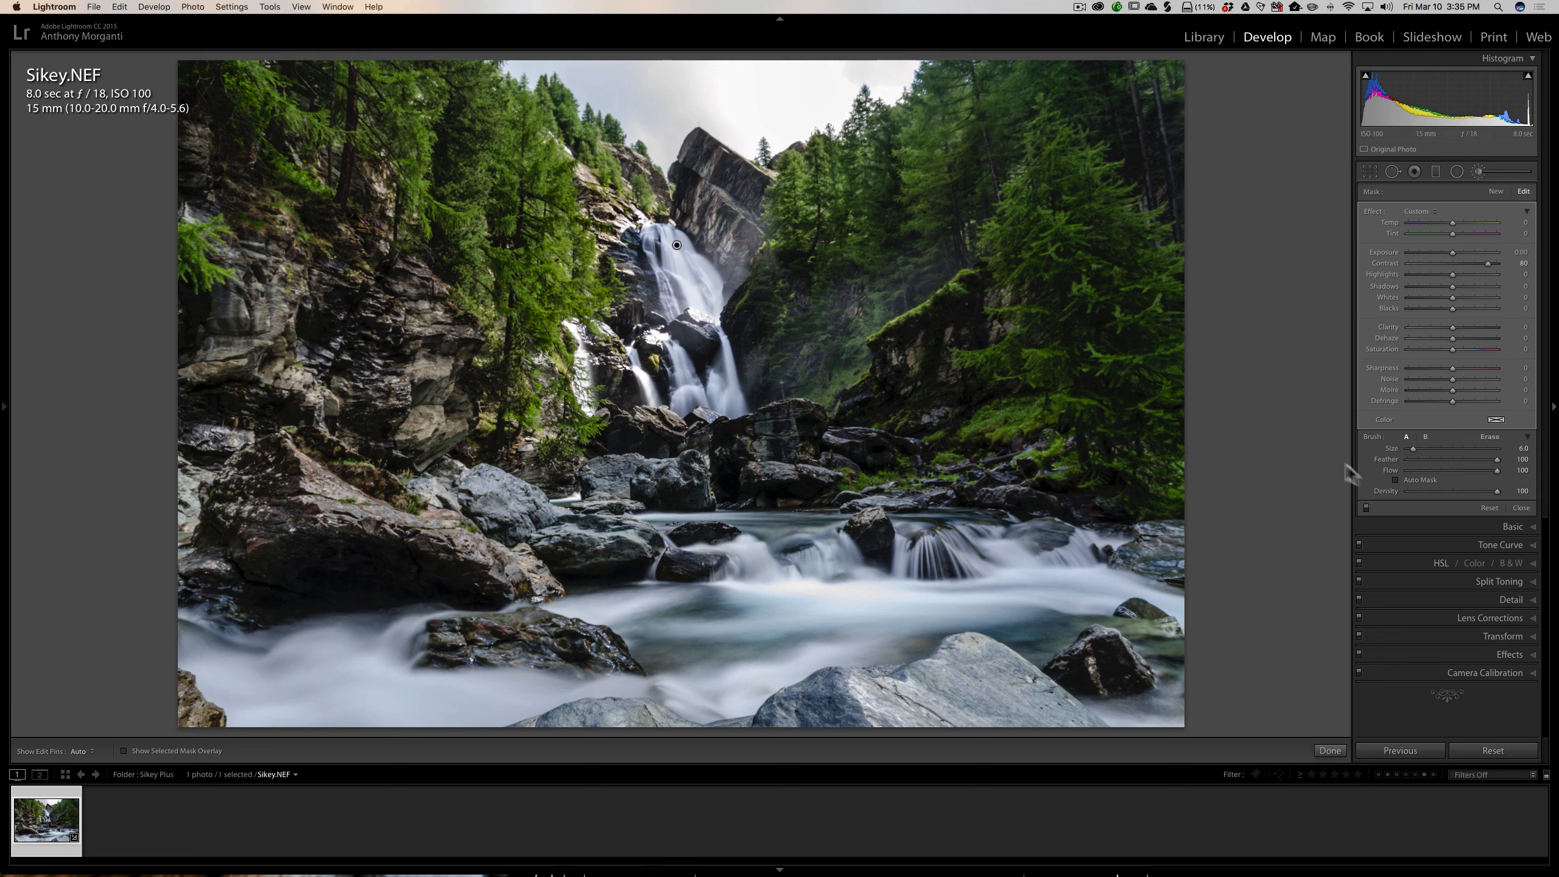
click(1367, 507)
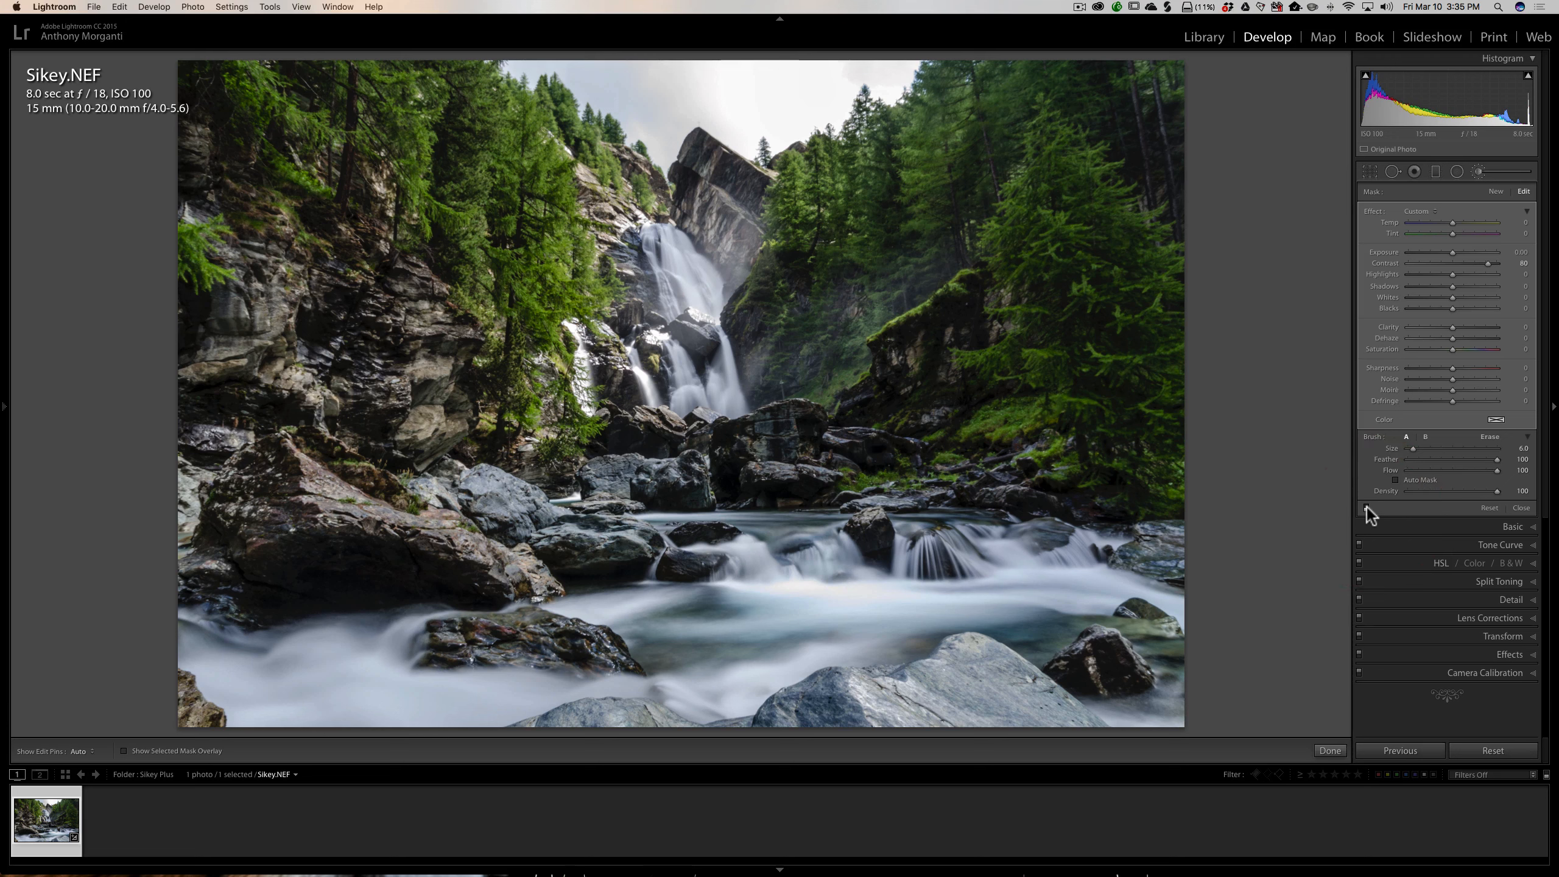
click(1367, 507)
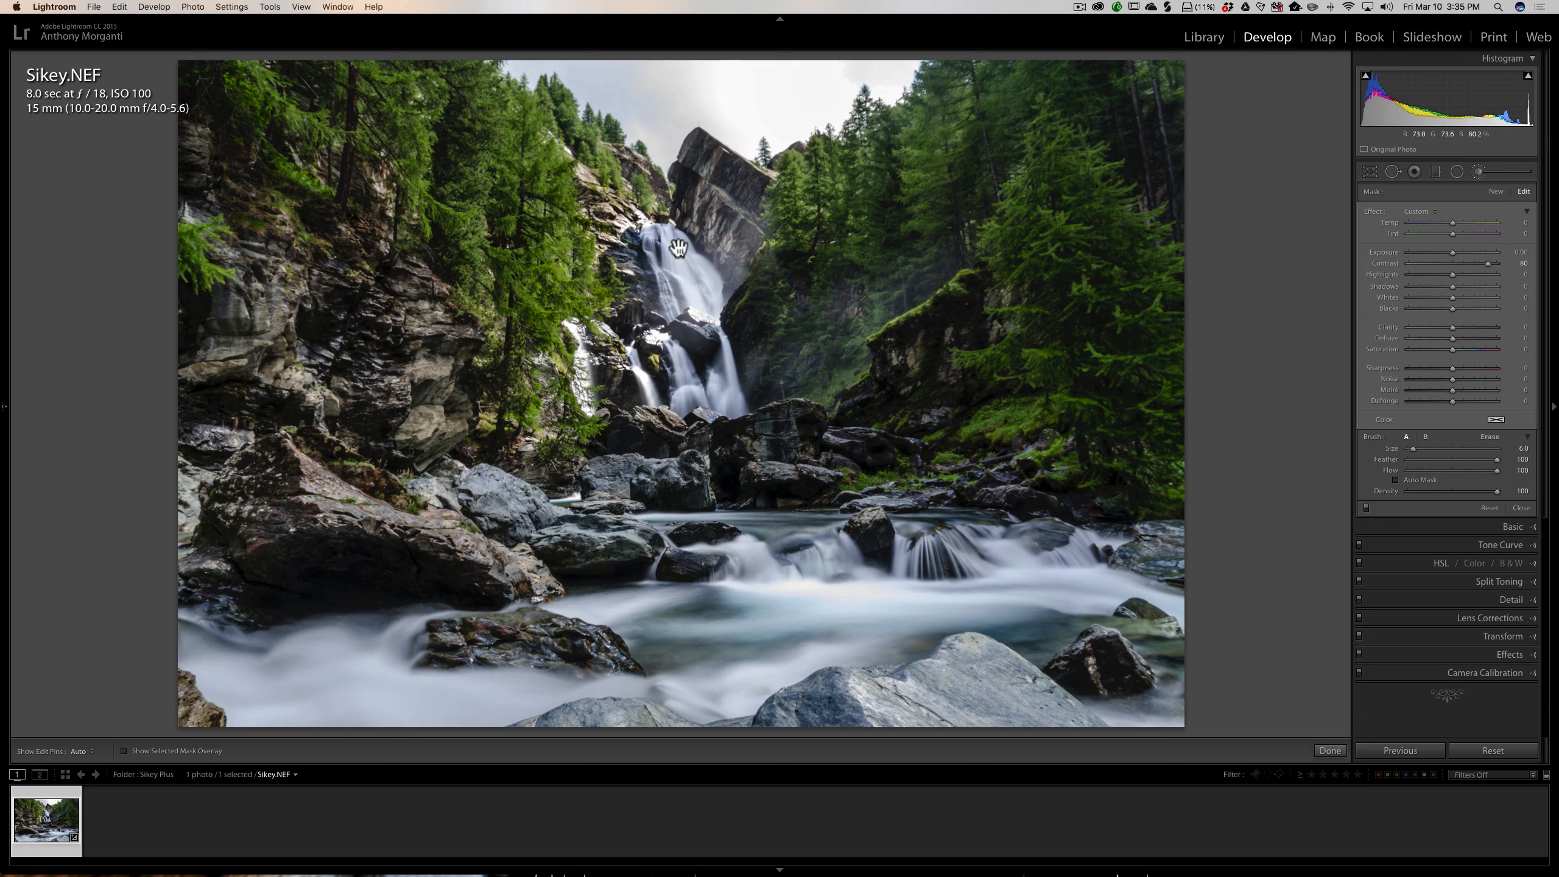
mouse_move(678, 248)
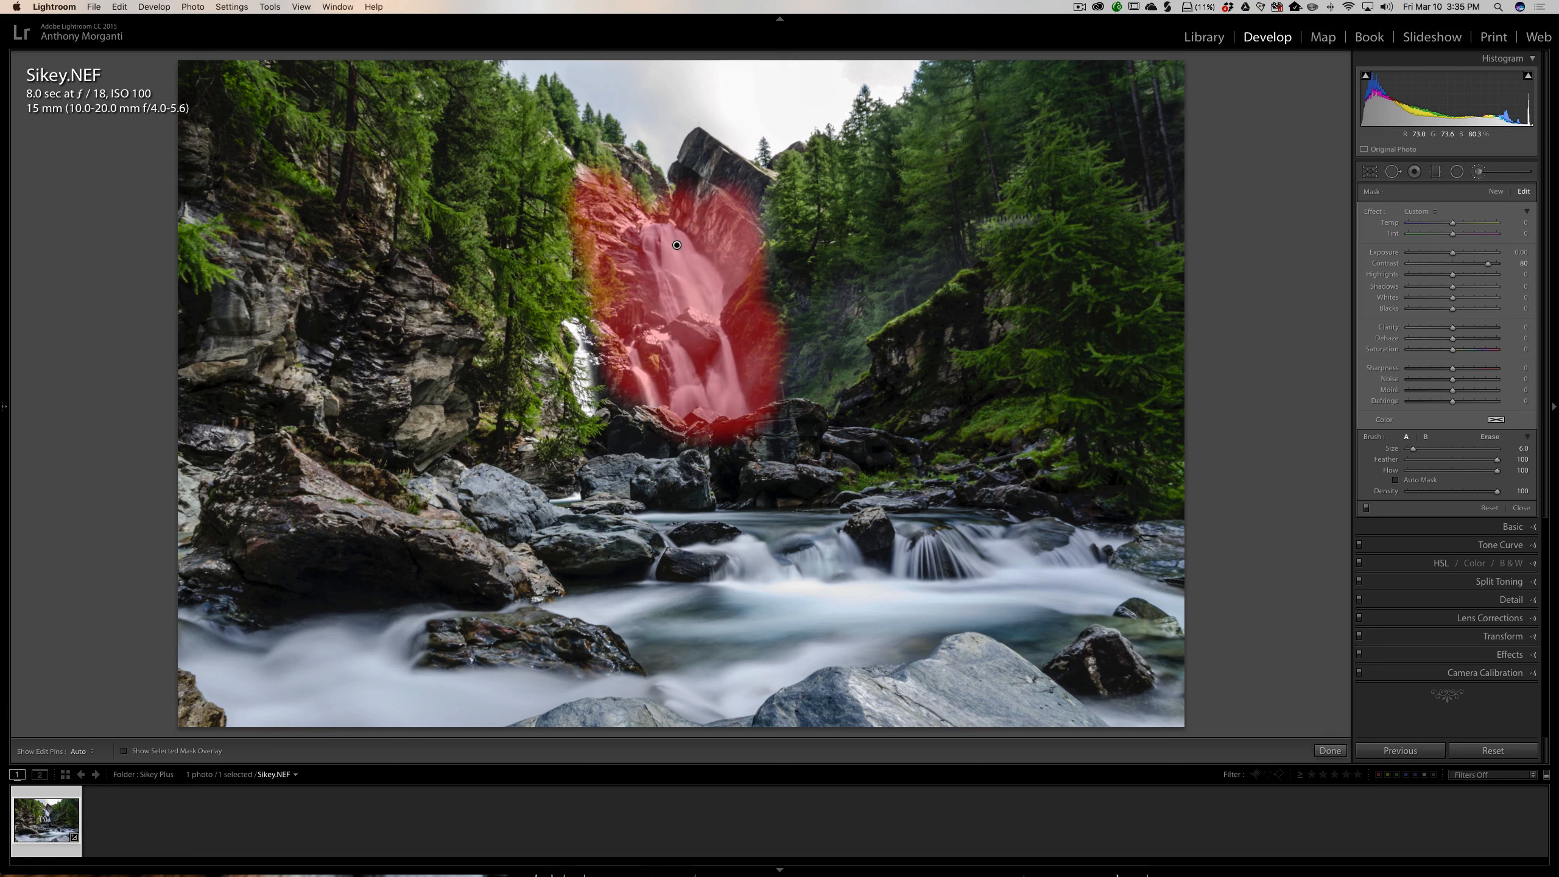
Create a second contrast brush with Flow 50 and paint it over the rock above the waterfall and the trees beside it.
click(1498, 191)
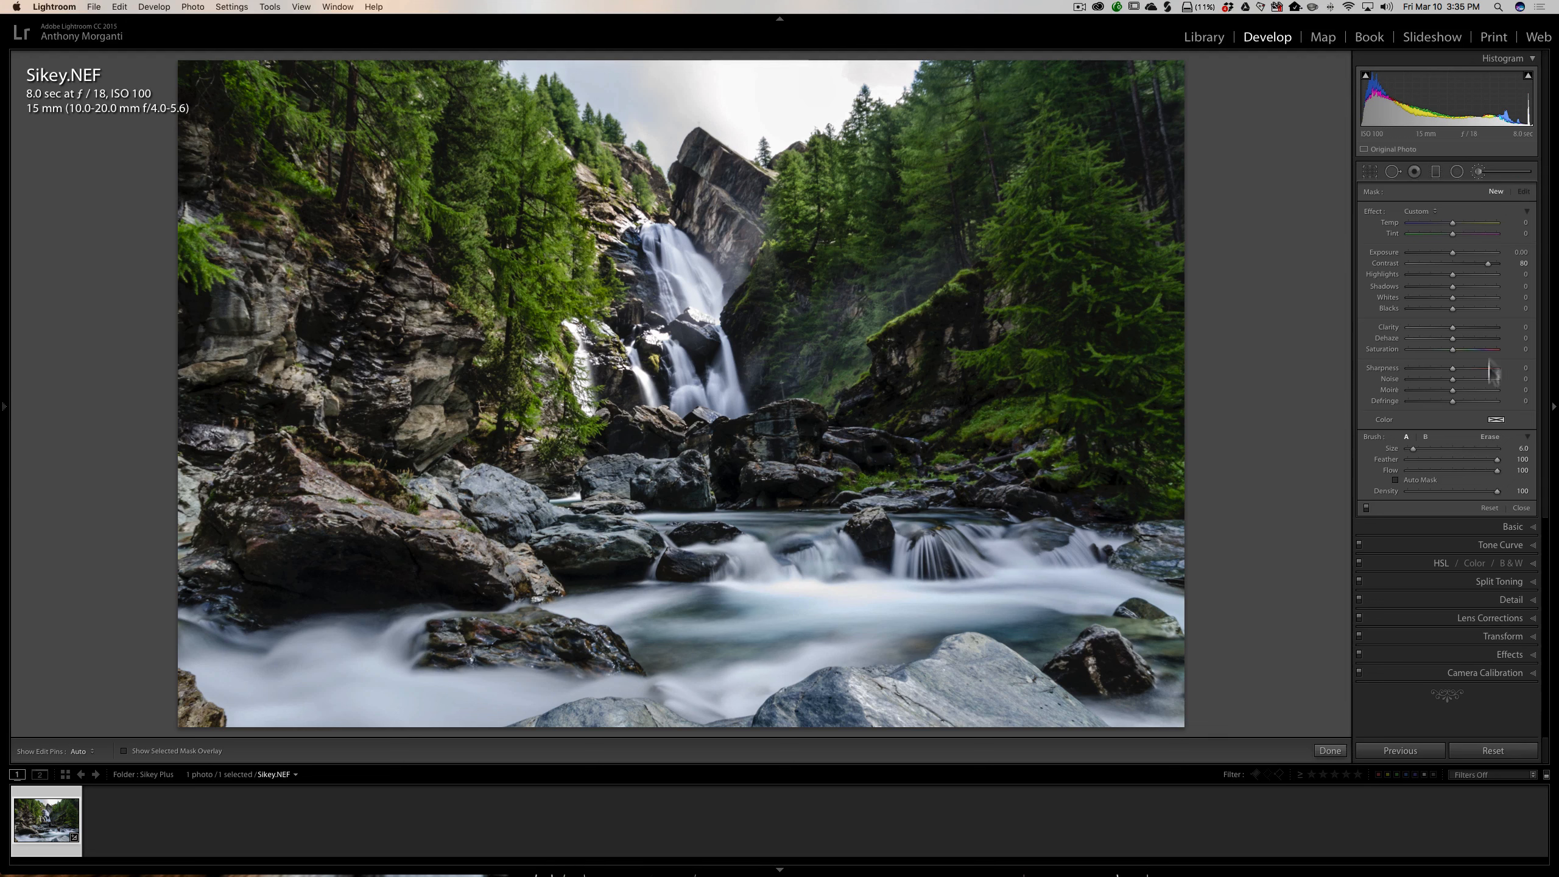
drag(1499, 469, 1455, 471)
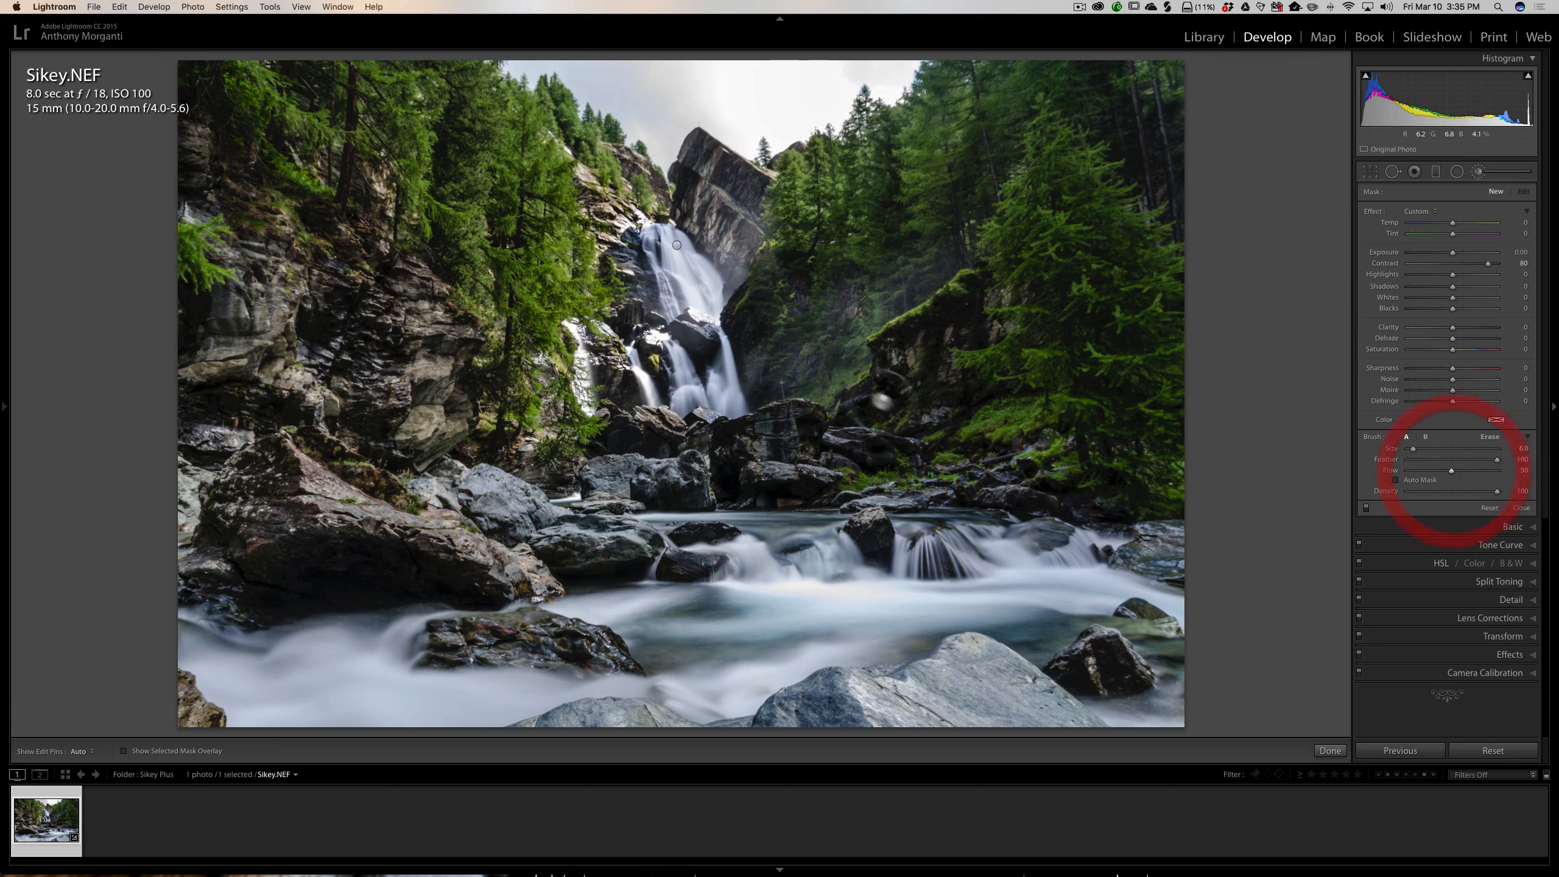
mouse_move(678, 250)
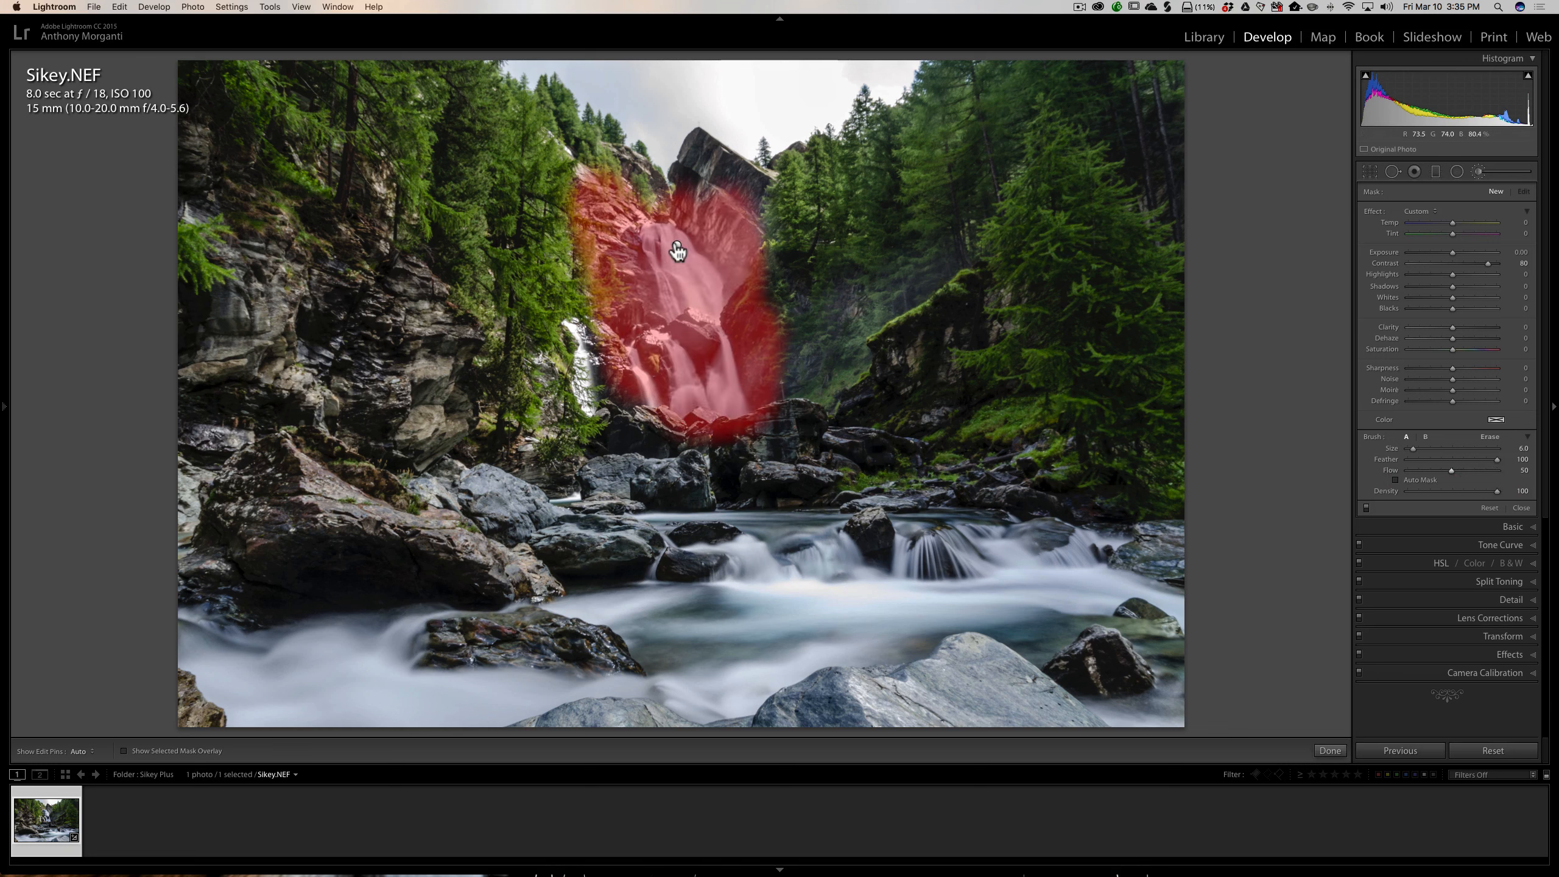
key(h)
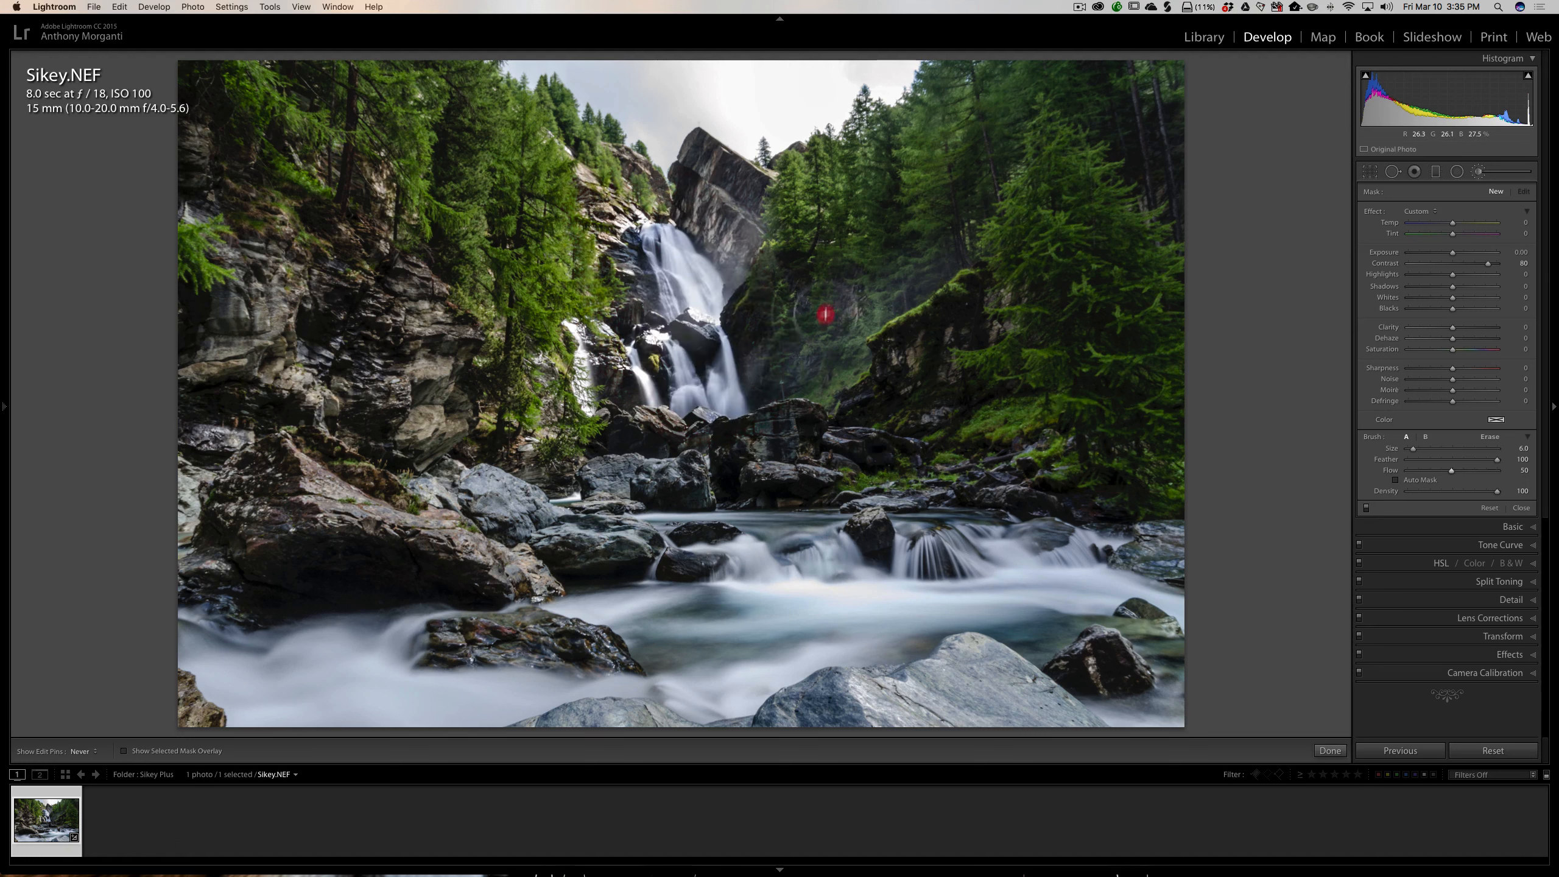
key(h)
click(731, 168)
key(h)
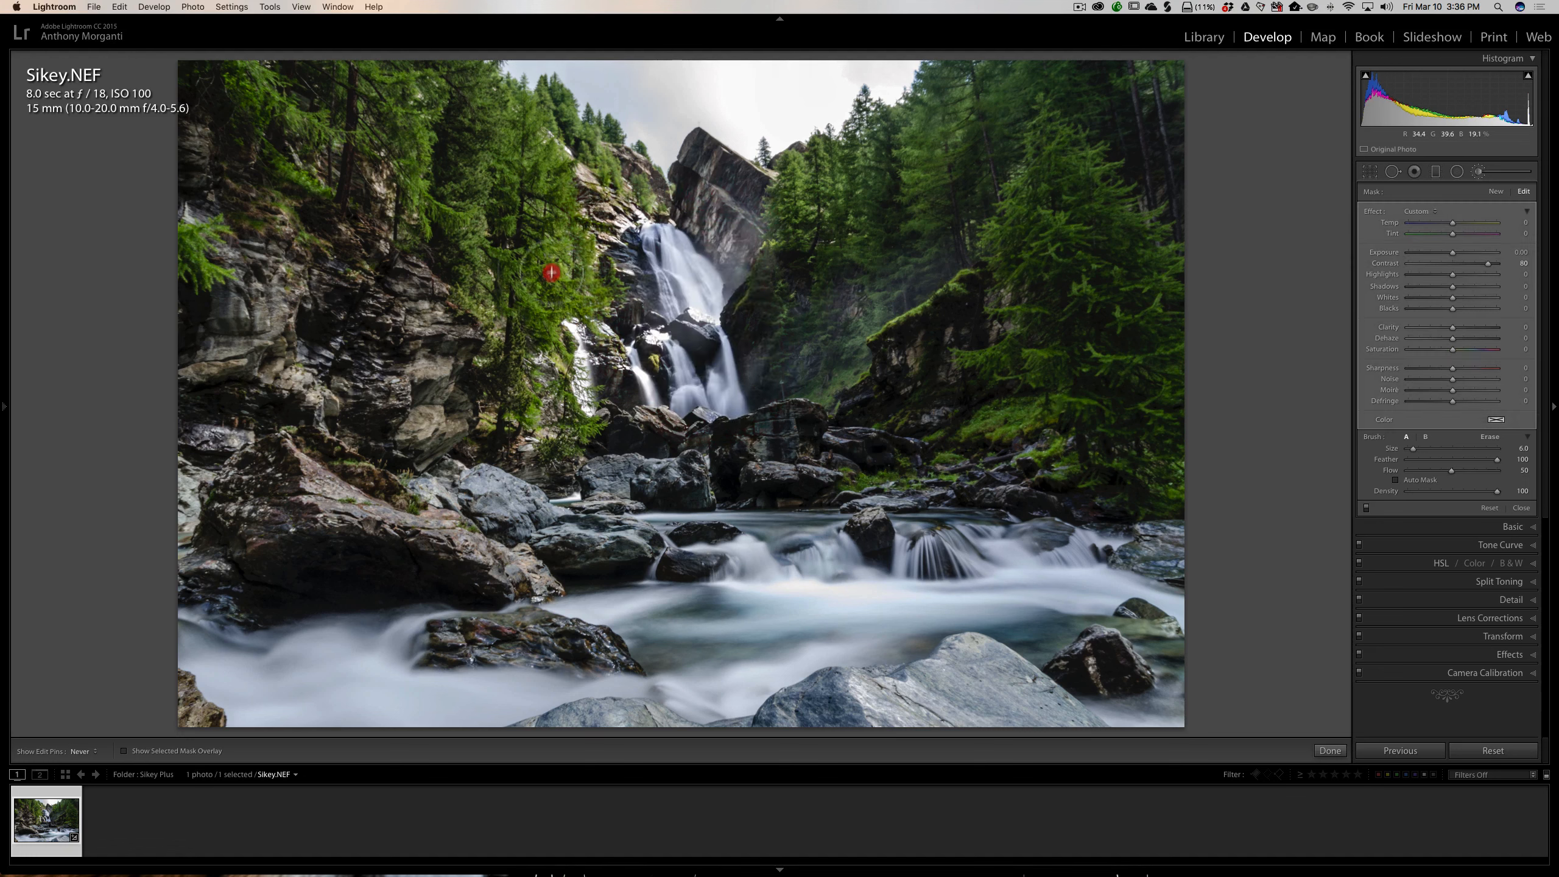
mouse_move(542, 198)
mouse_down()
mouse_move(519, 207)
mouse_move(537, 398)
mouse_up()
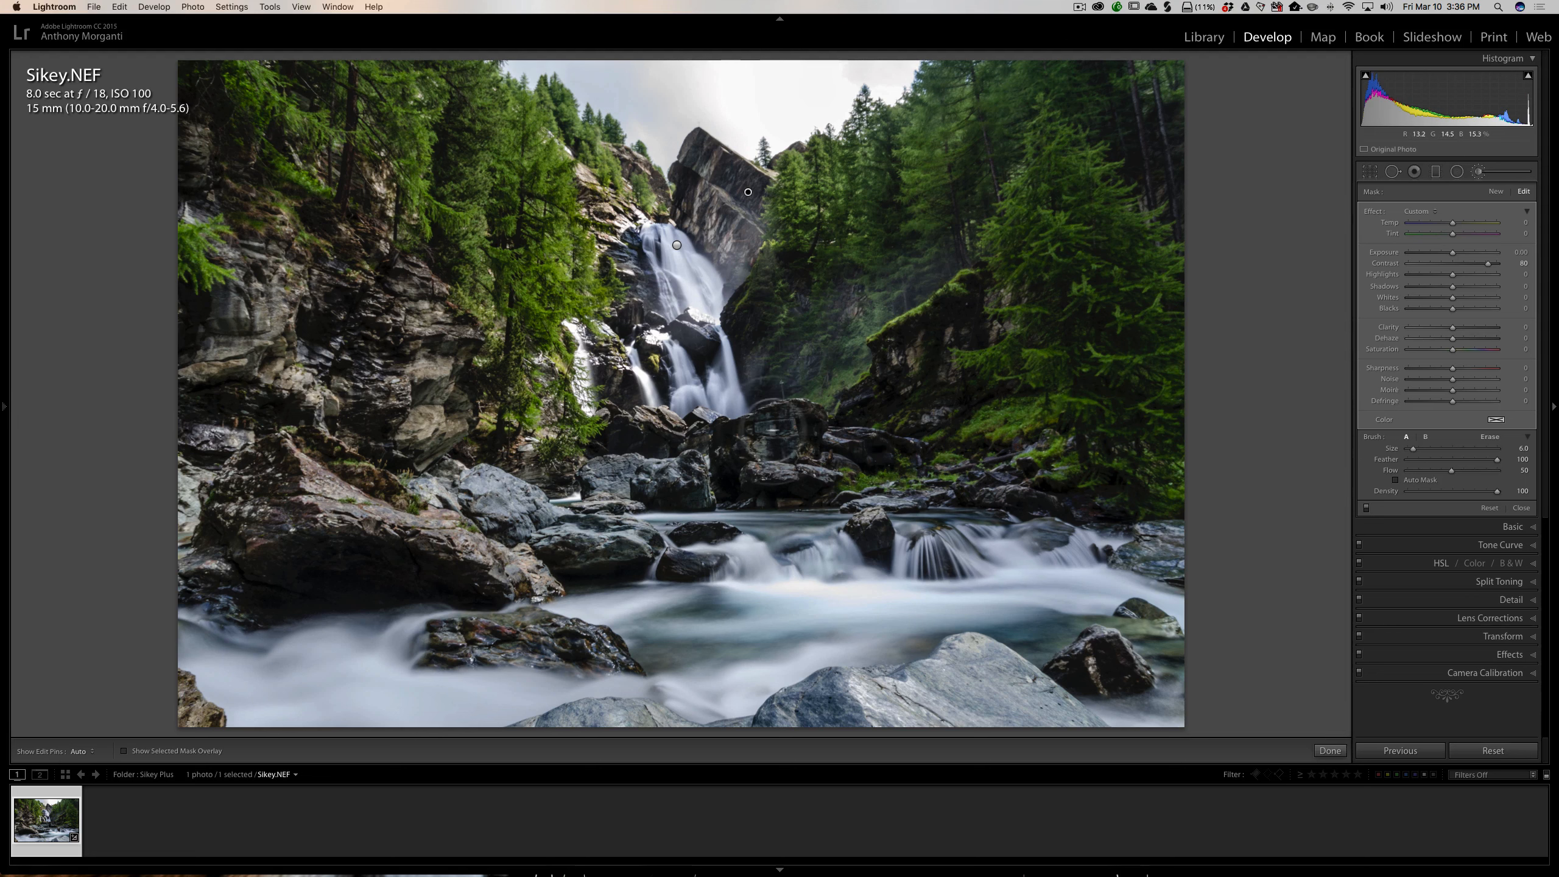
Set up a new brush adjustment with Contrast reset, Exposure 0.87 and Flow 100.
click(1496, 191)
click(1389, 265)
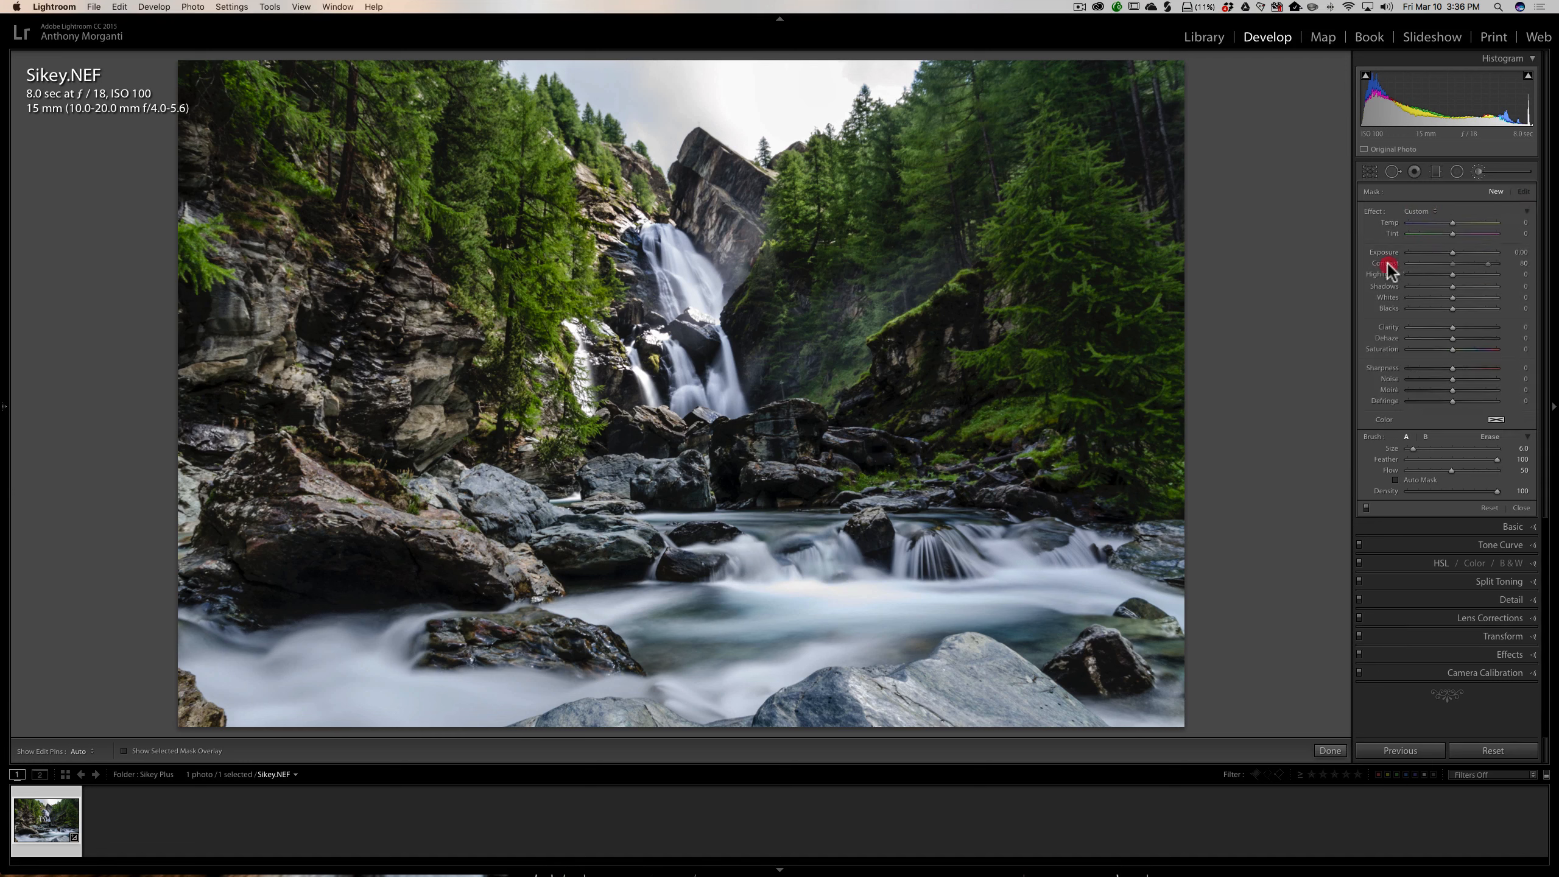
double_click(1389, 264)
drag(1452, 252, 1463, 258)
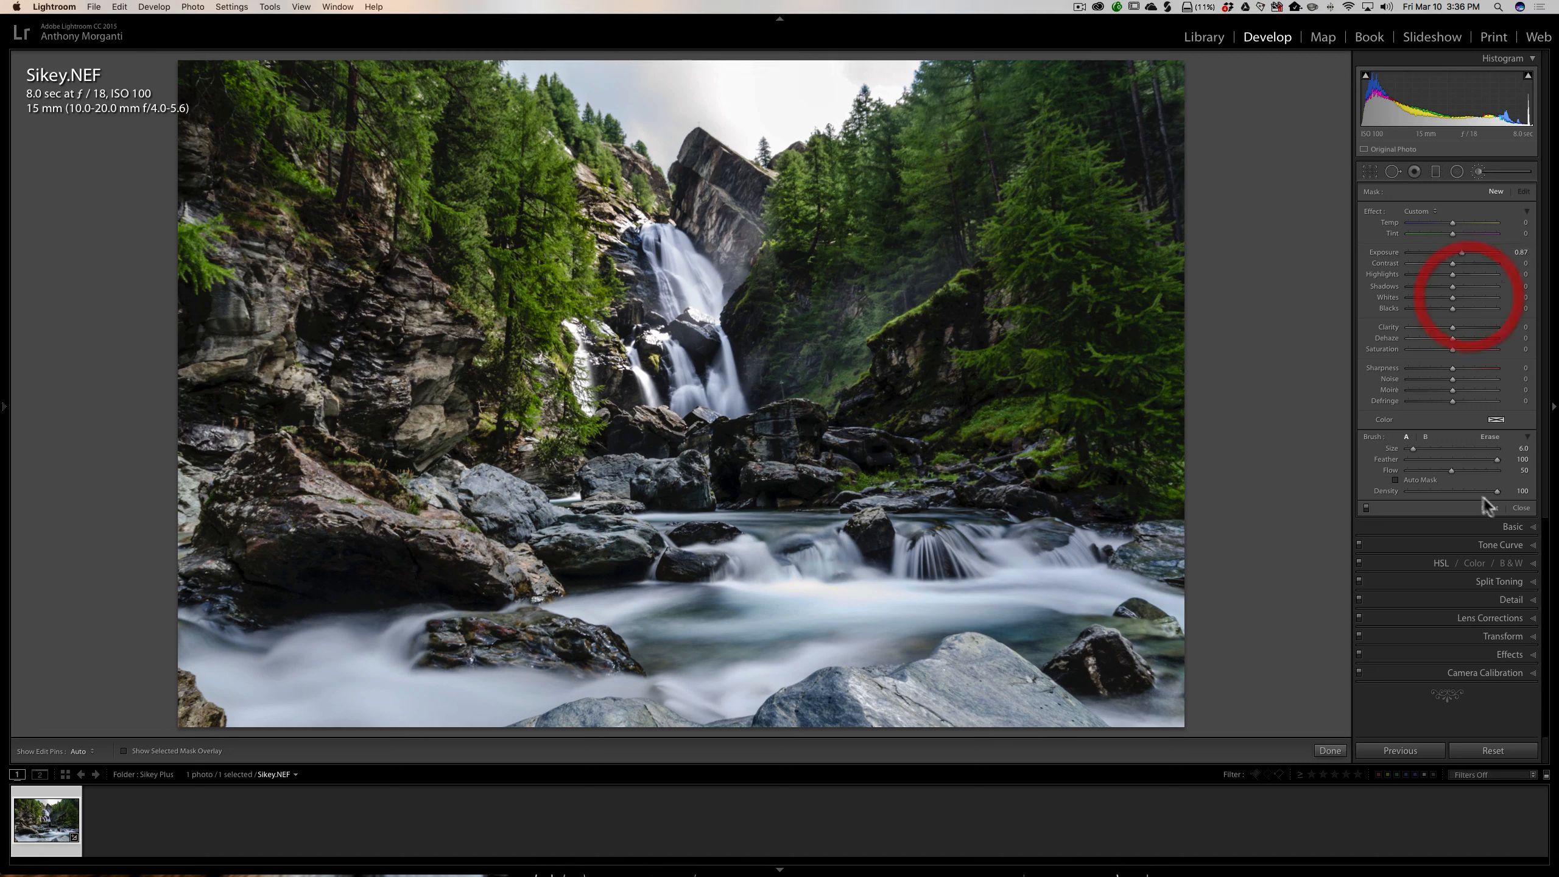
drag(1452, 471, 1510, 472)
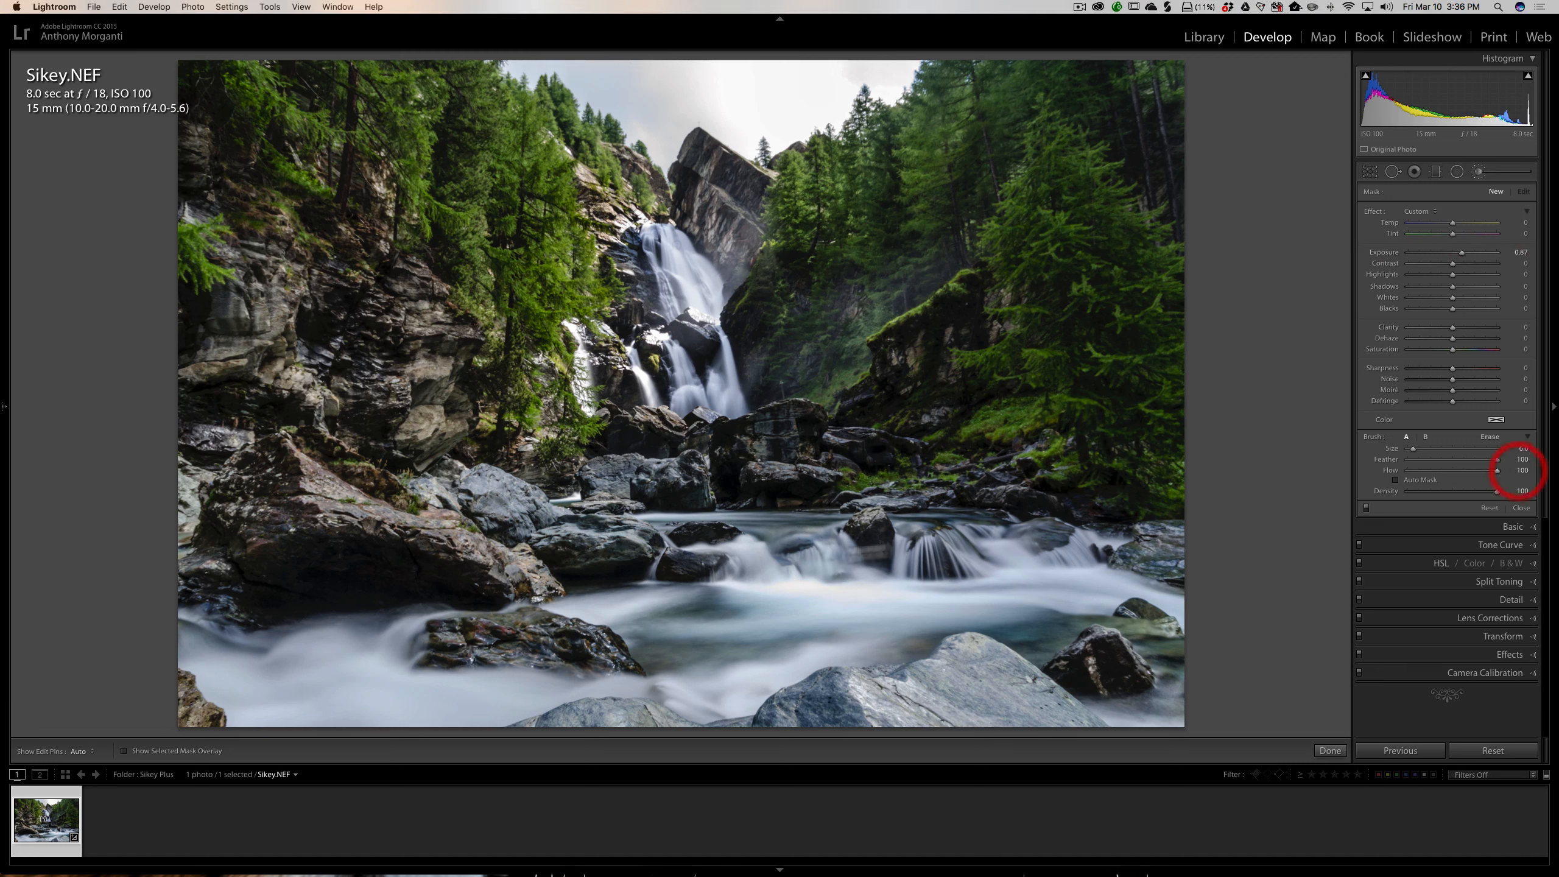
Paint the exposure brush over the river water in the foreground, using brush sizes 8 and 7.
key(bracketright)
key(bracketright)
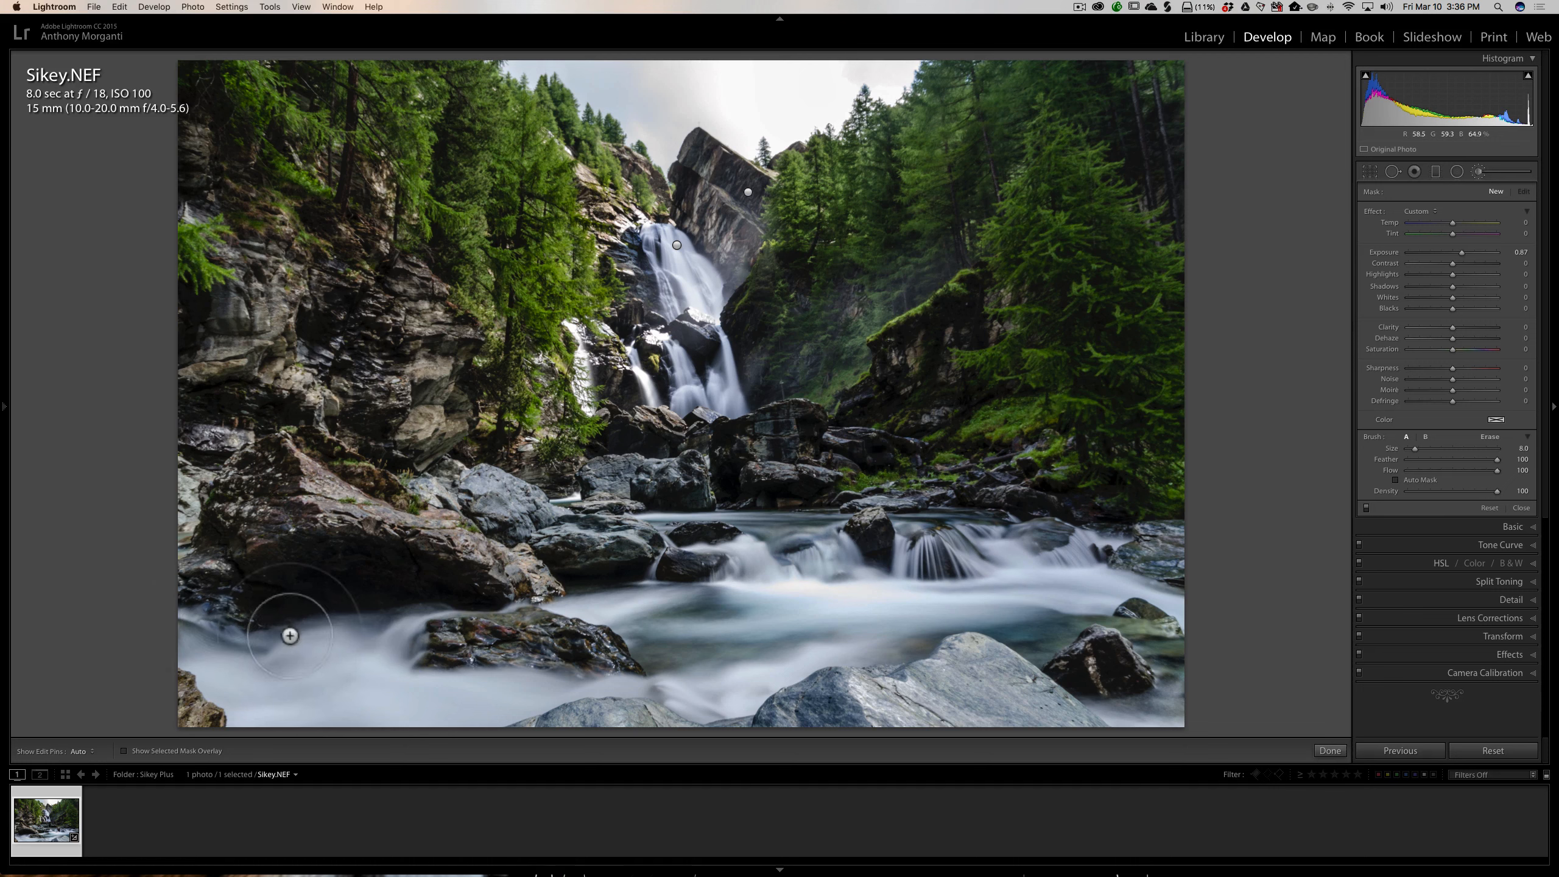
key(h)
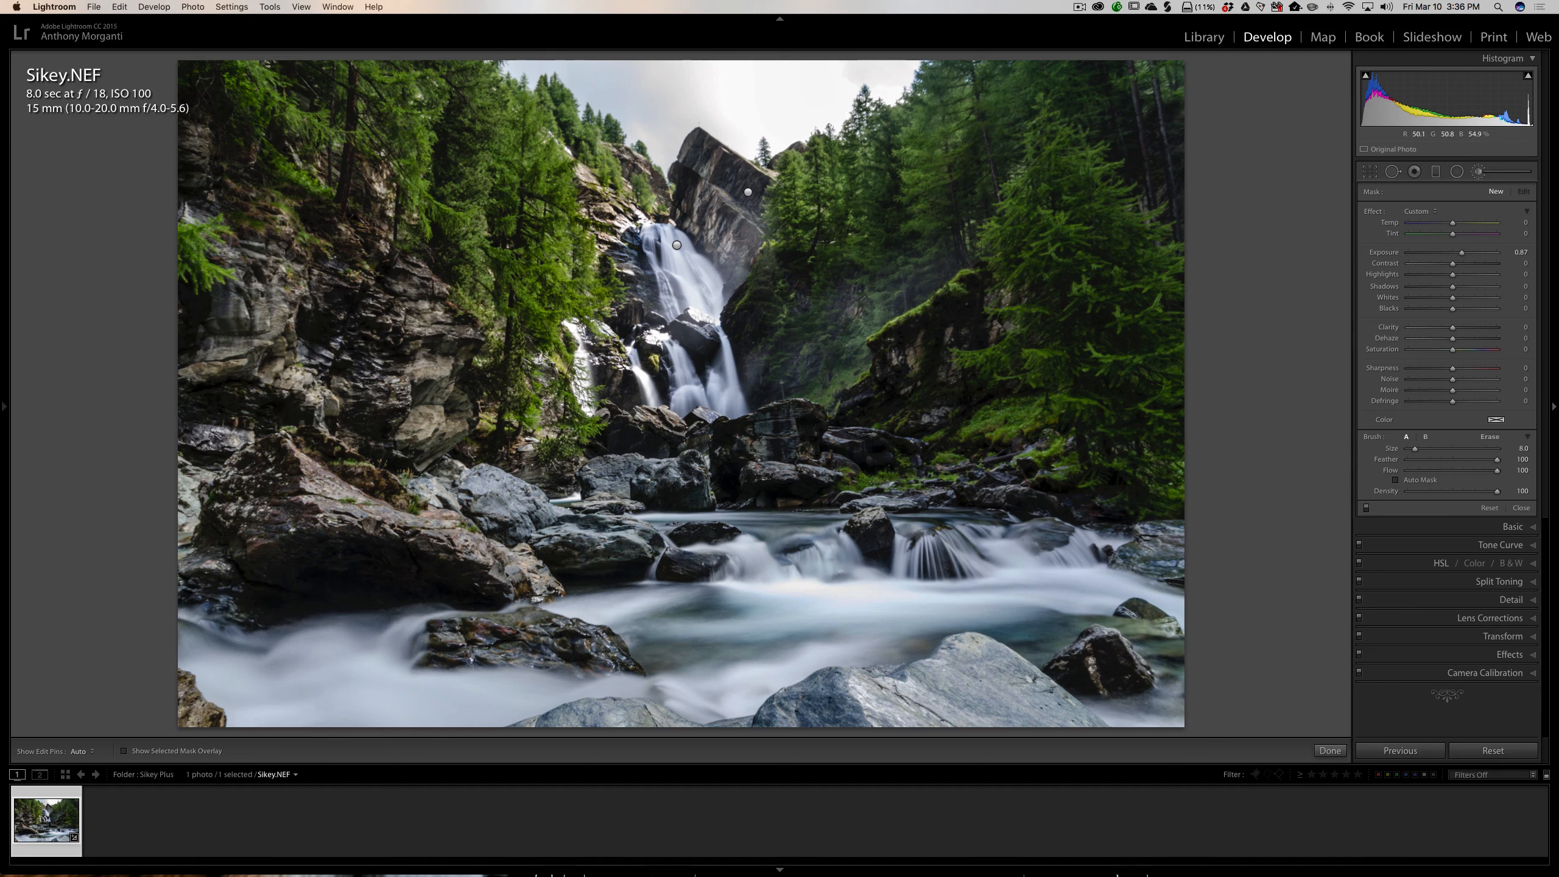
mouse_move(752, 613)
mouse_down()
mouse_move(1134, 580)
mouse_move(1175, 601)
mouse_up()
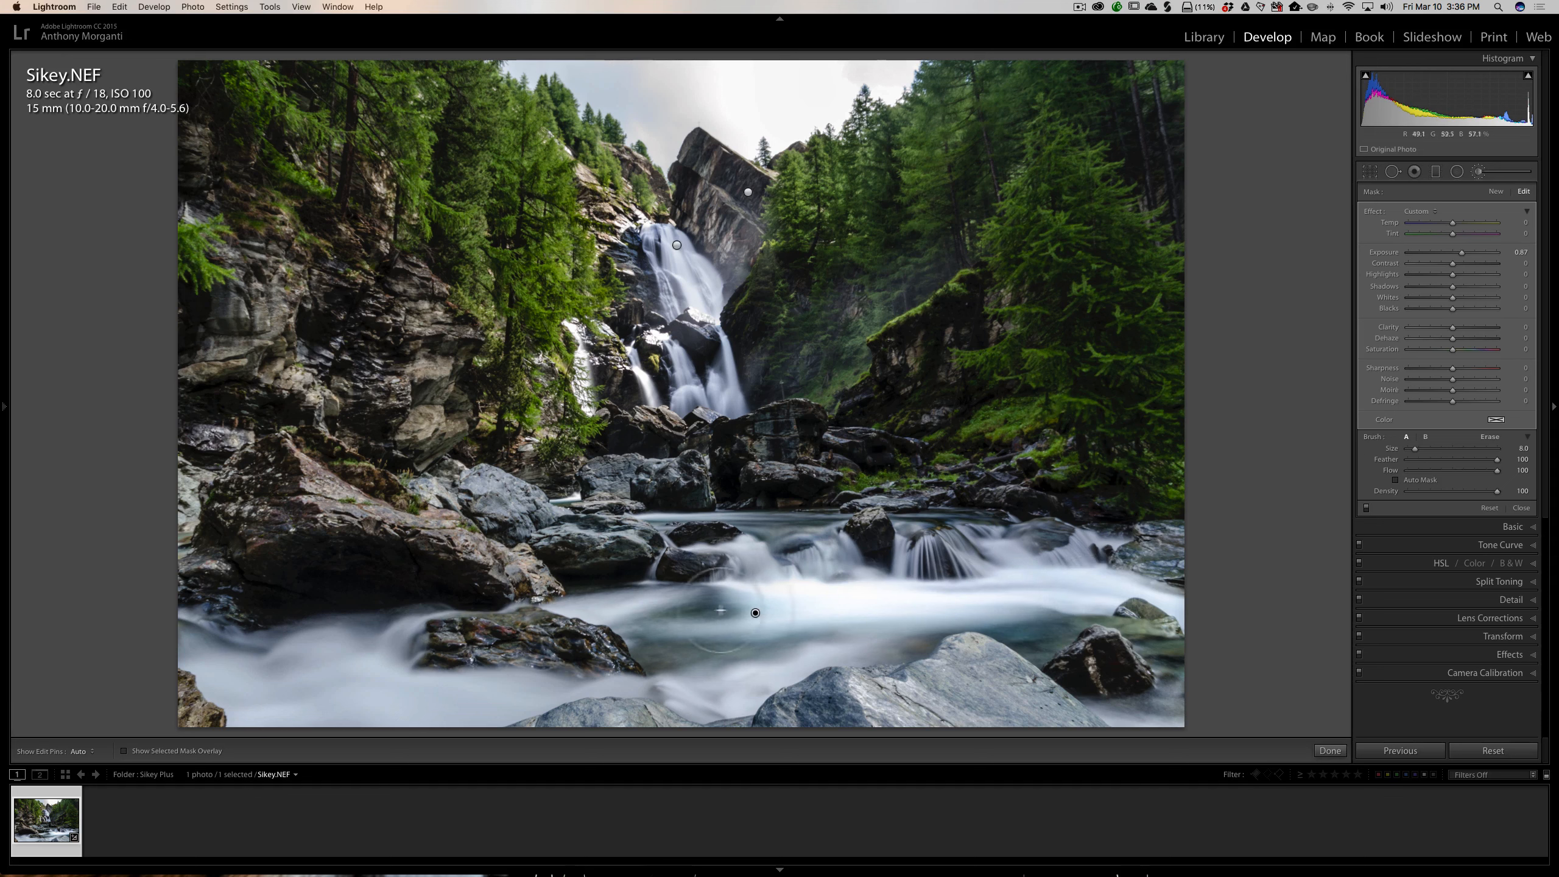
key([)
drag(653, 601, 575, 603)
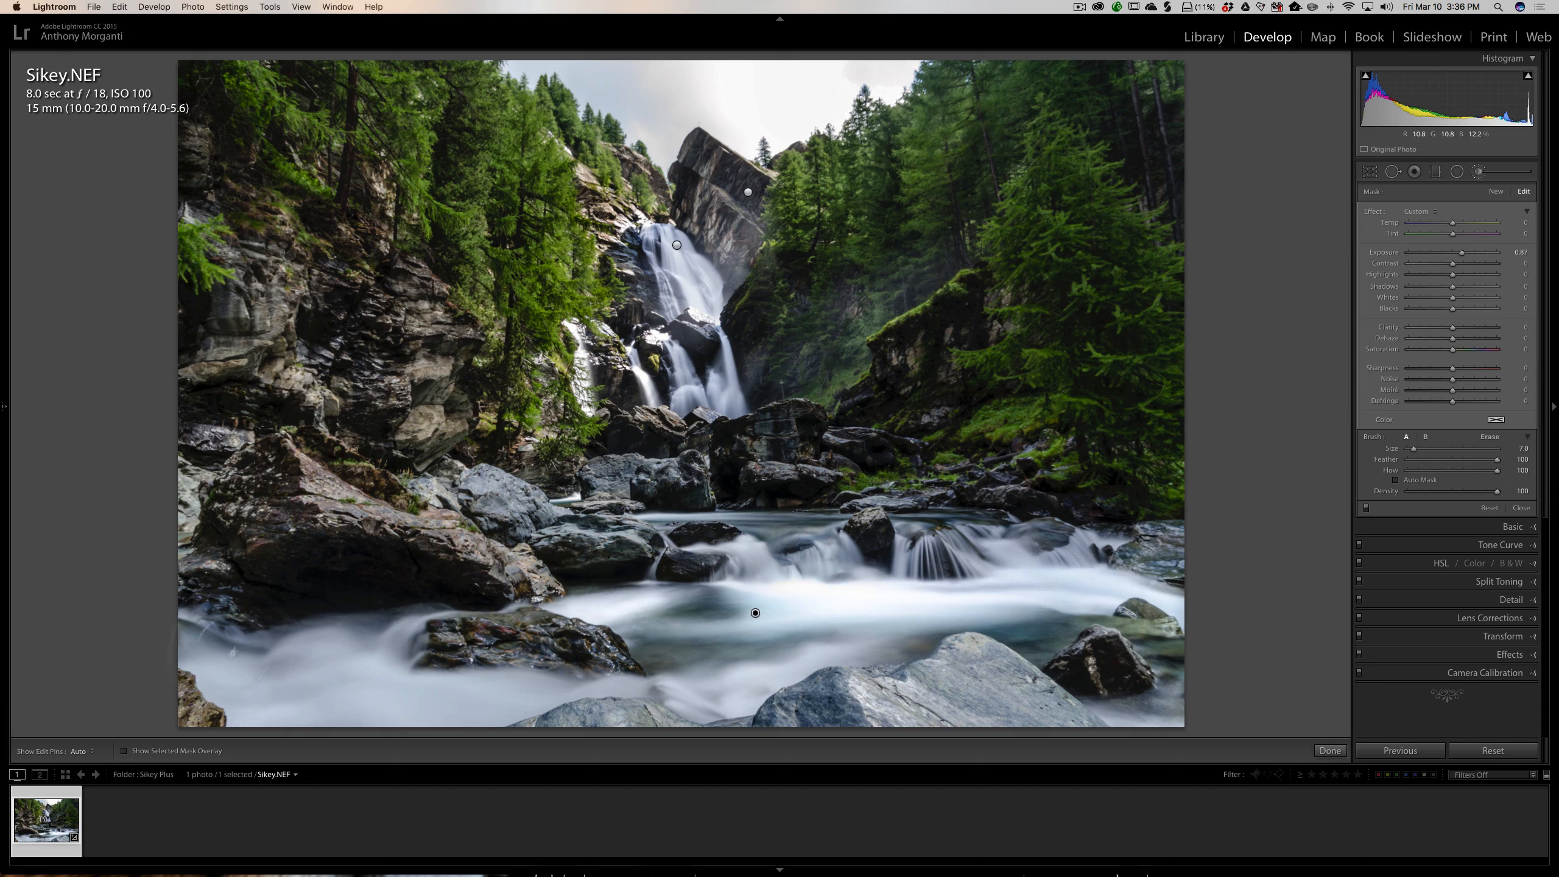
mouse_move(231, 660)
mouse_down()
mouse_move(355, 651)
mouse_move(290, 688)
mouse_move(254, 678)
mouse_move(257, 723)
mouse_move(410, 692)
mouse_move(388, 708)
mouse_move(493, 727)
mouse_move(539, 694)
mouse_up()
mouse_move(591, 693)
mouse_down()
mouse_move(330, 688)
mouse_move(493, 688)
mouse_up()
Extend the exposure brush down the waterfall with a smaller brush and reduce the brush size to 2.
key(bracketleft)
key(bracketleft)
key(bracketleft)
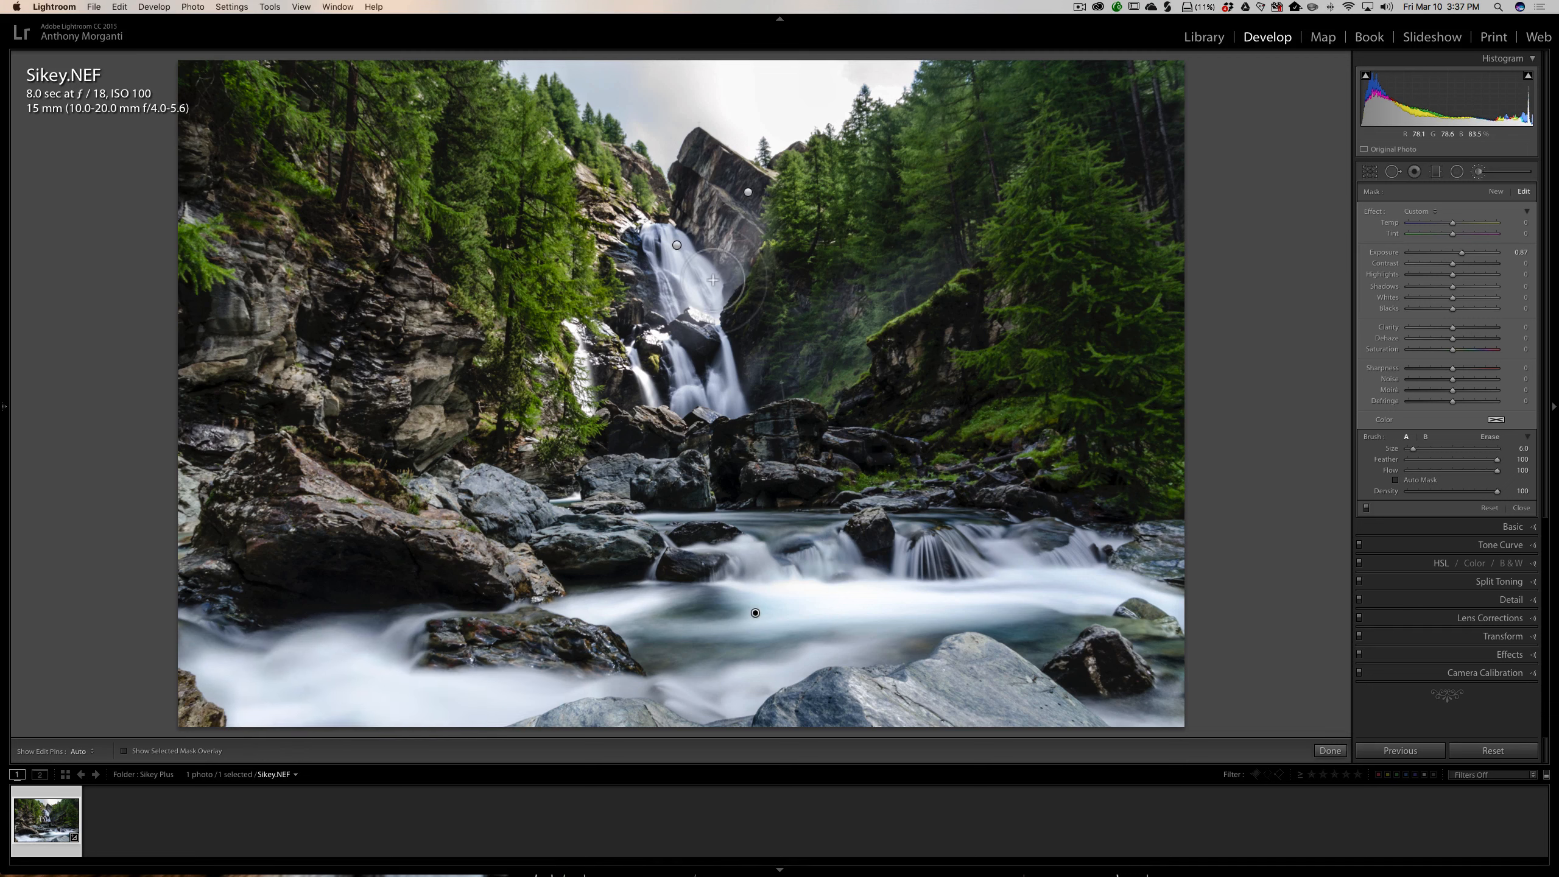
mouse_move(683, 264)
mouse_down()
mouse_move(696, 296)
mouse_move(692, 250)
mouse_move(670, 245)
mouse_move(722, 317)
mouse_move(739, 389)
mouse_move(727, 415)
mouse_move(673, 386)
mouse_move(685, 411)
mouse_move(725, 380)
mouse_up()
key(bracketleft)
key(bracketleft)
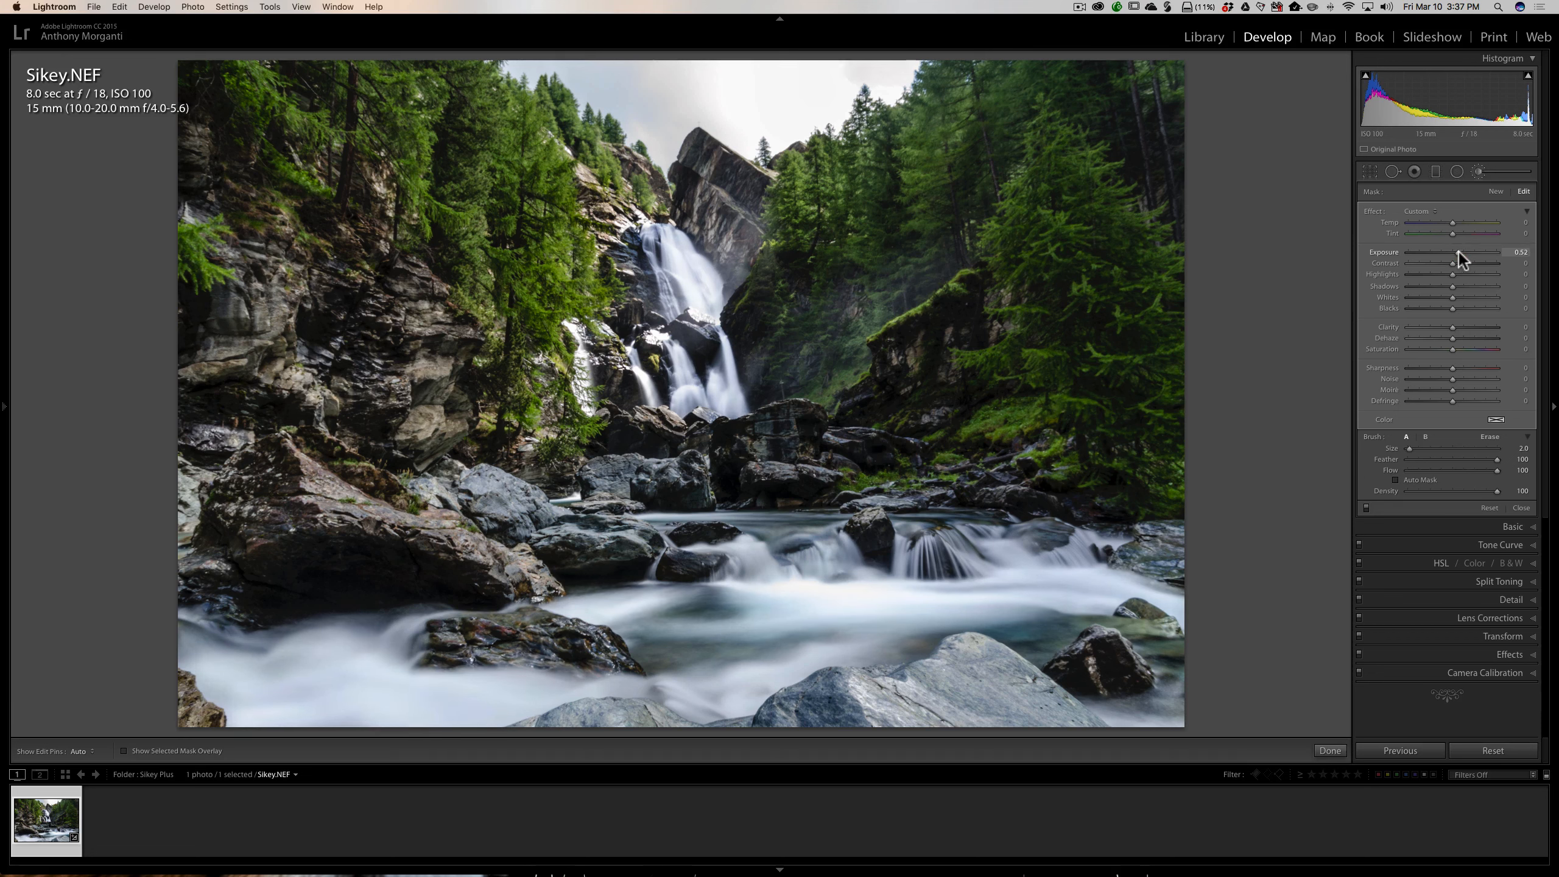
Set the water brush's Exposure to 0.52, compare the photo with and without the brushwork, and close the Adjustment Brush.
drag(1459, 251, 1460, 251)
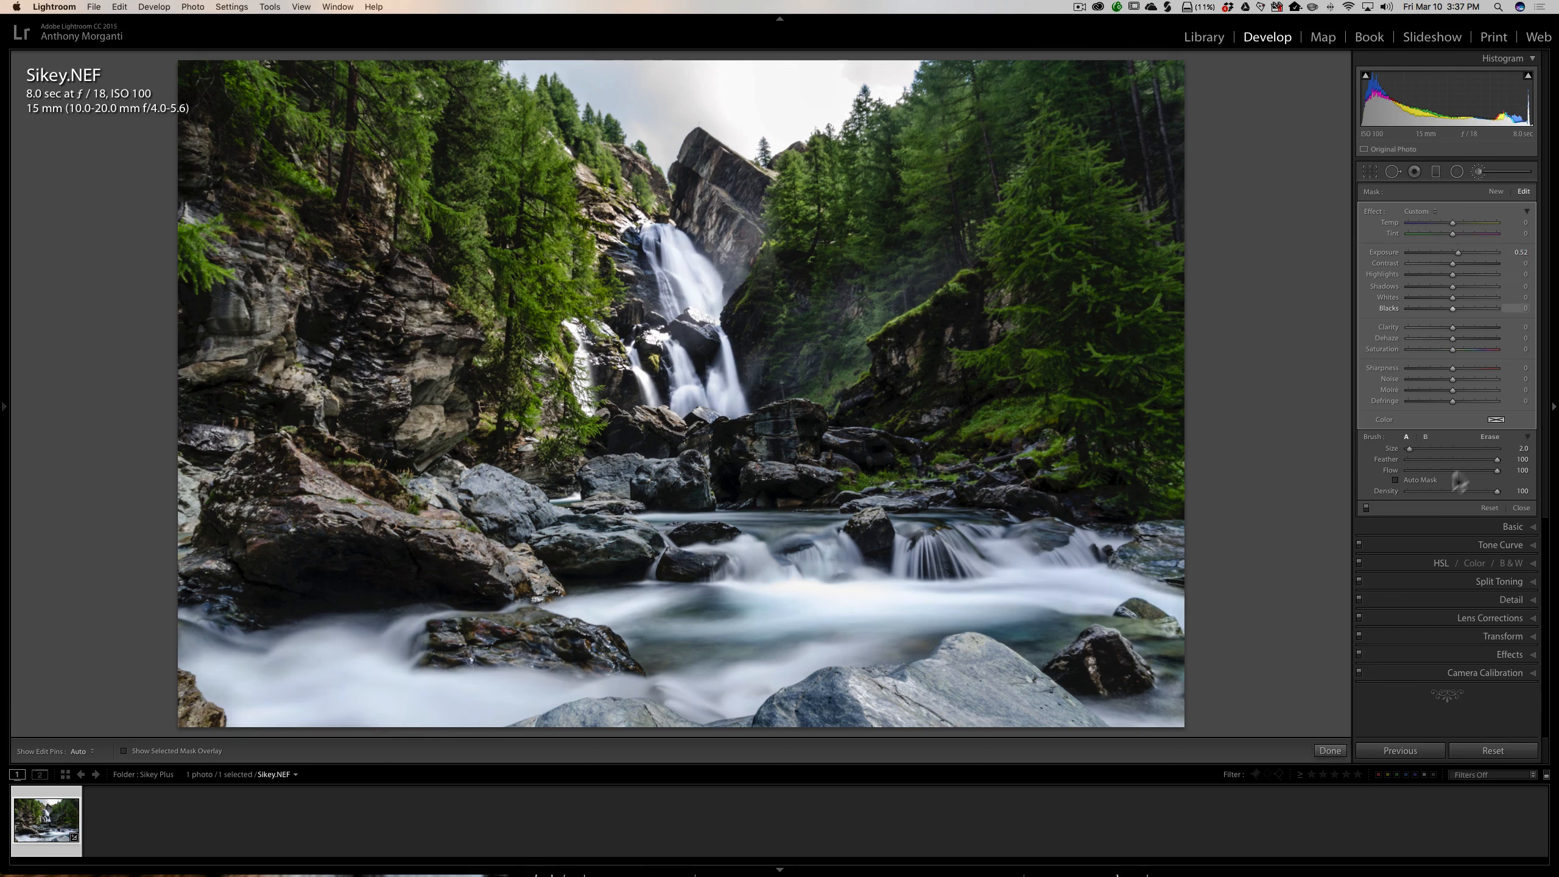
click(1367, 508)
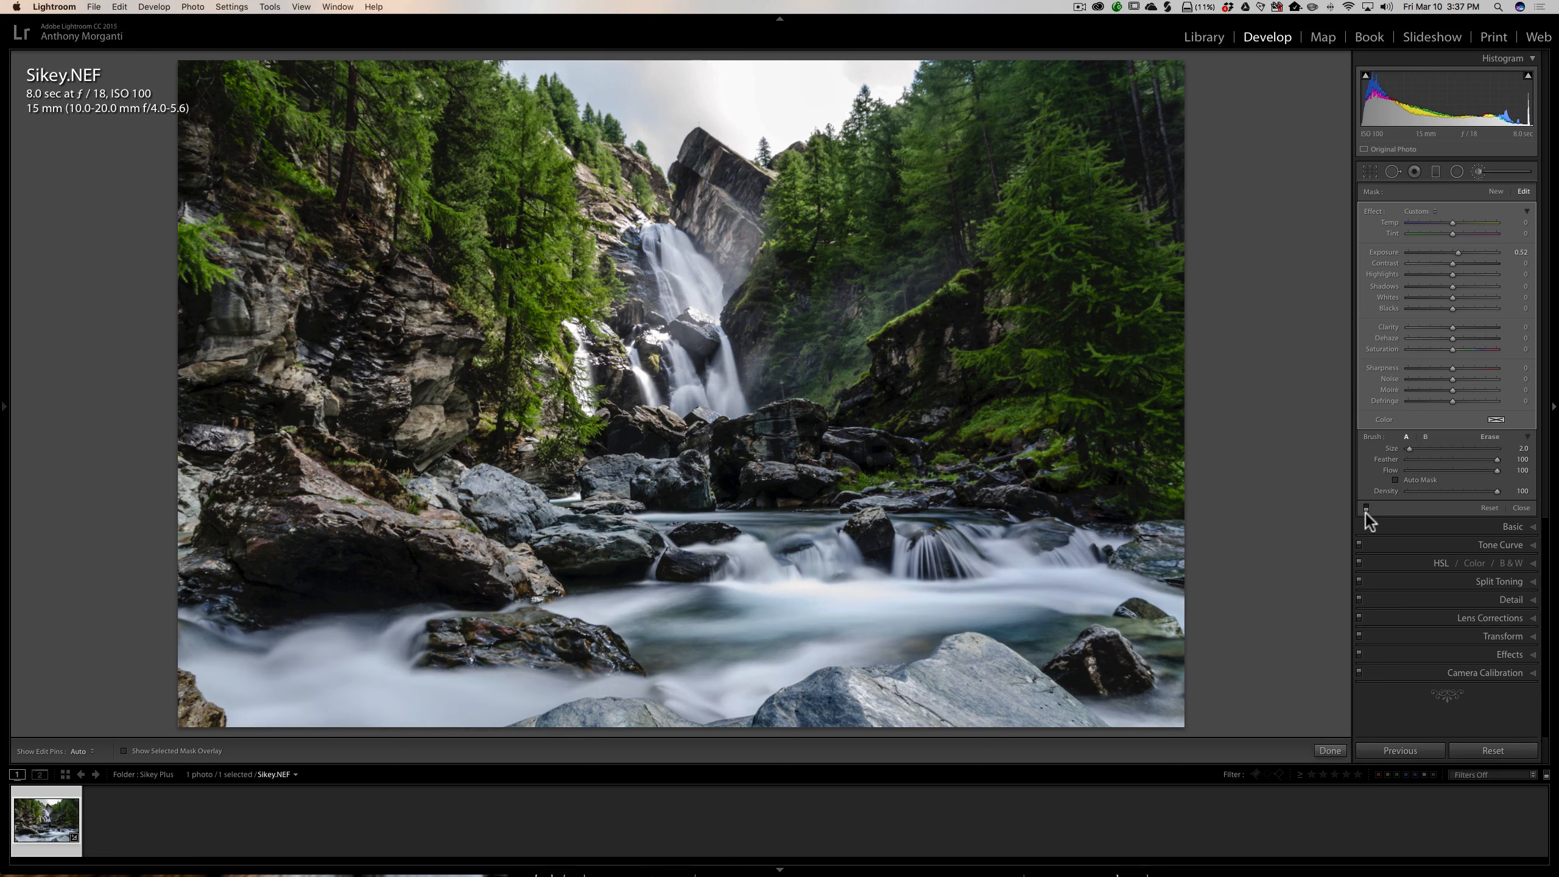
click(1366, 505)
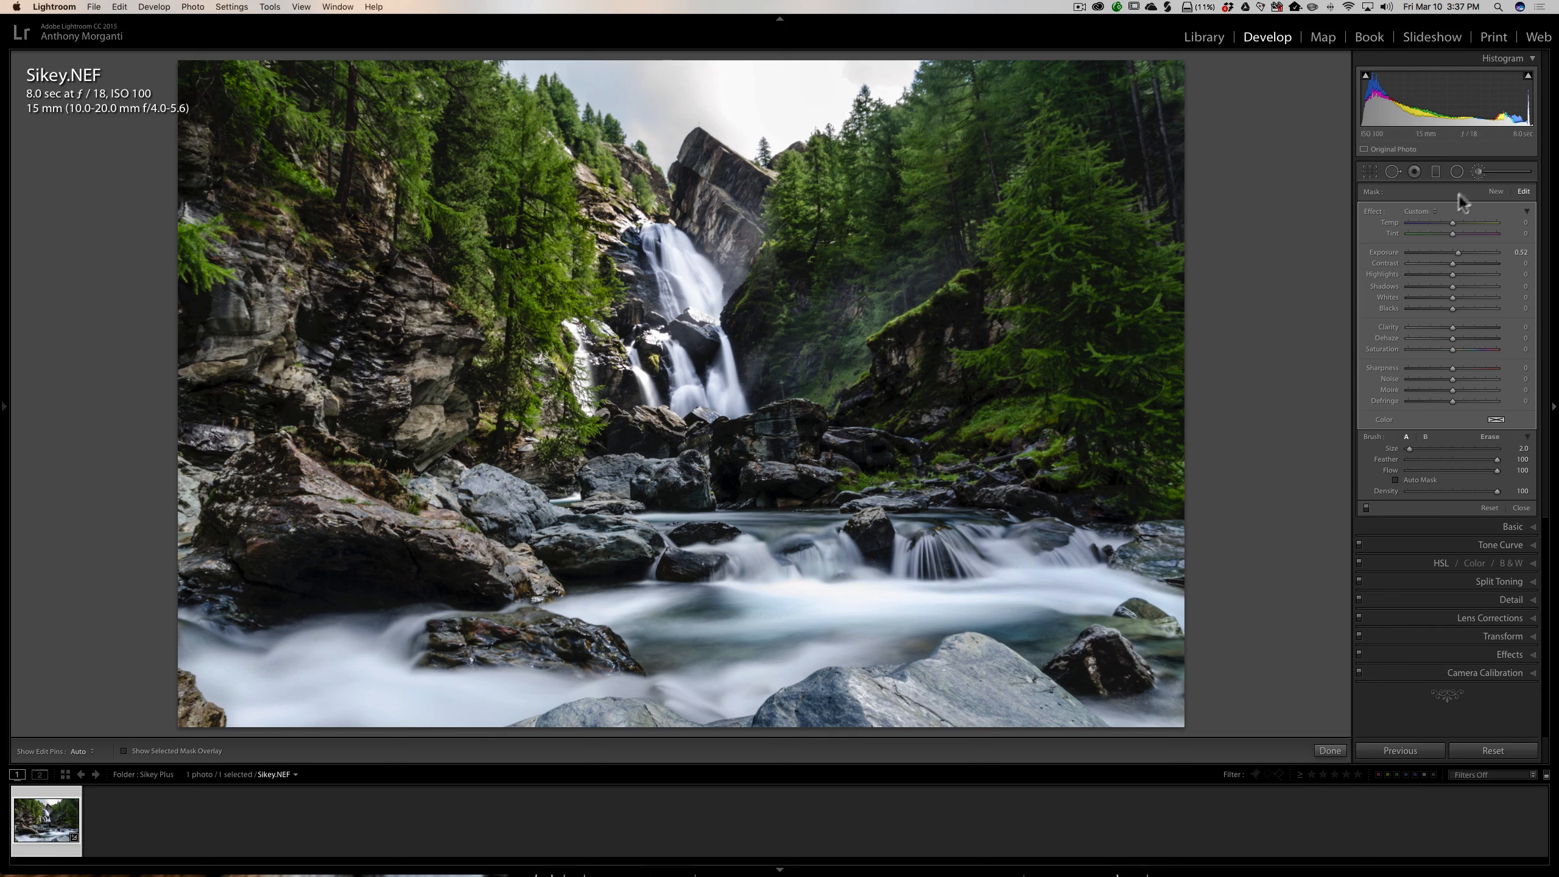
click(1479, 170)
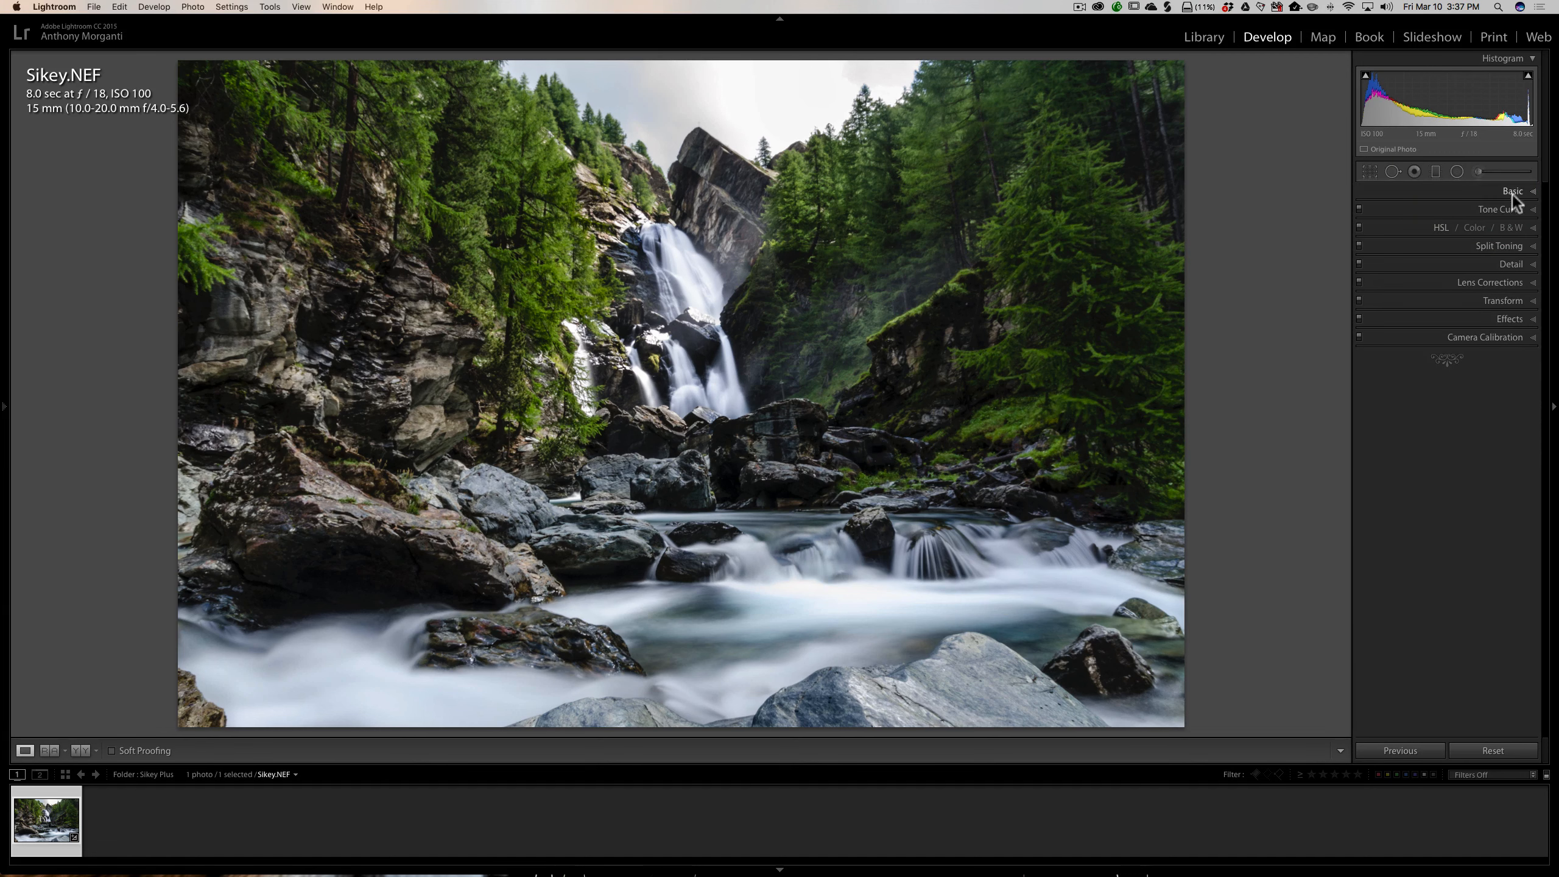
Brighten the foliage with HSL Luminance set to Yellow +100 and Green +73, leaving the color saturation sliders alone.
click(1533, 233)
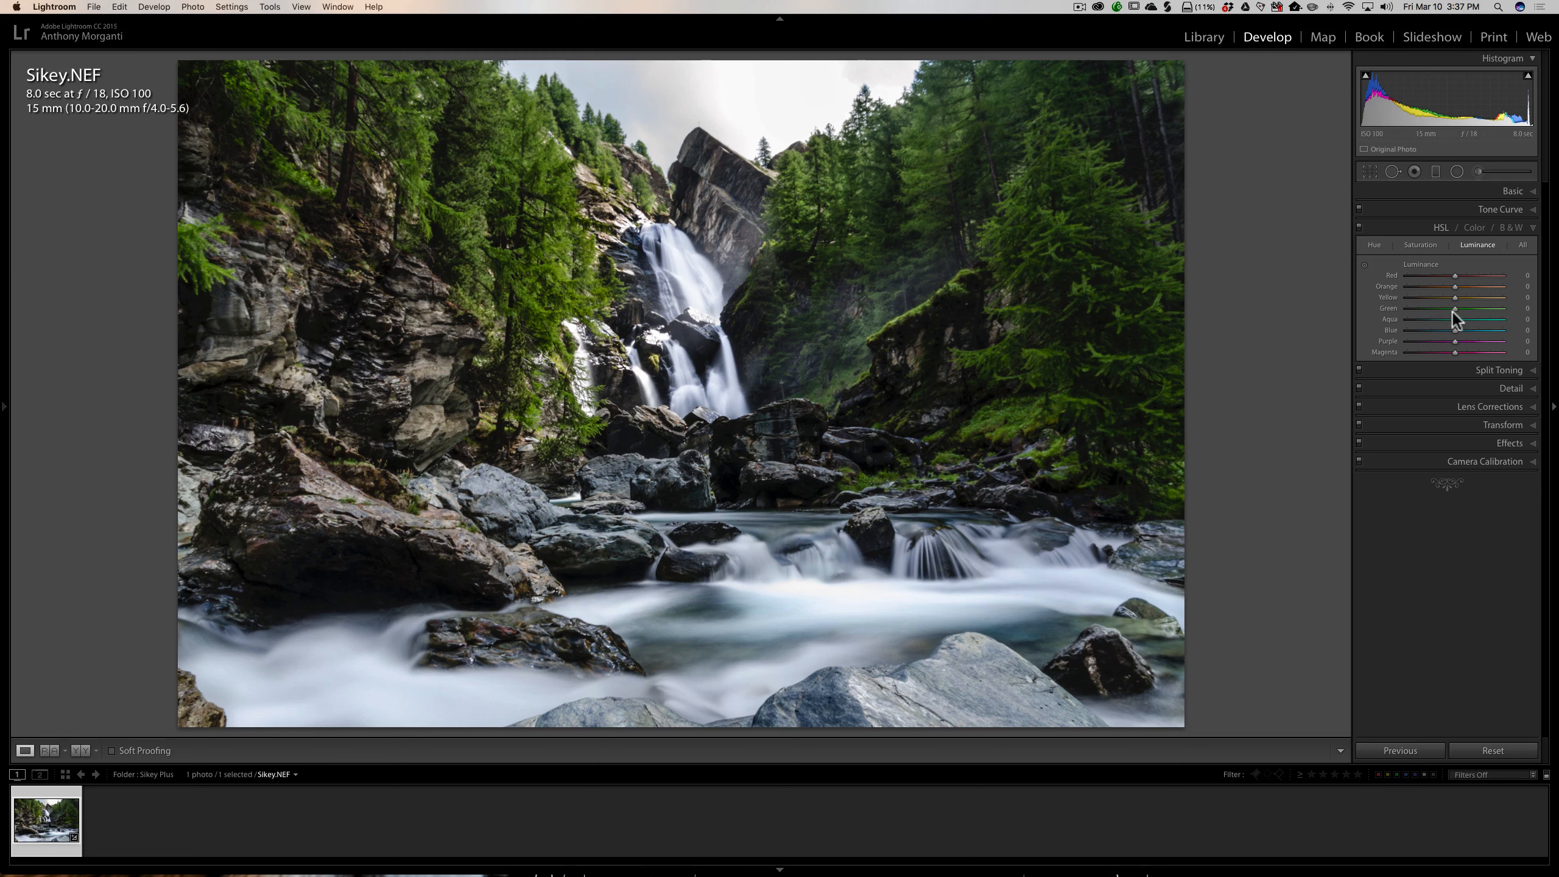
drag(1457, 298, 1557, 298)
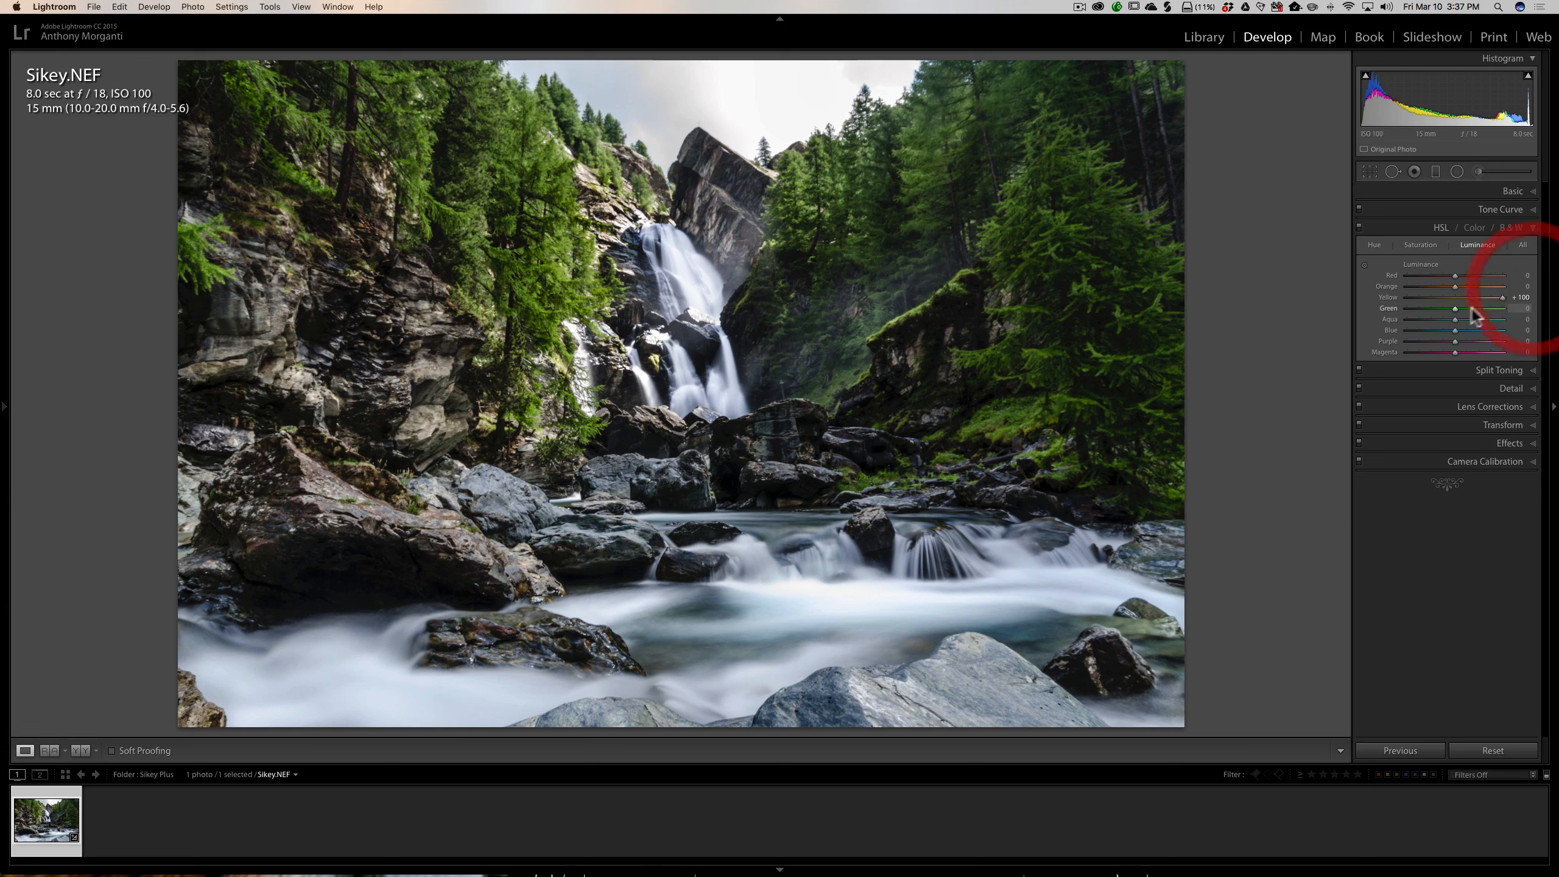
drag(1455, 308, 1491, 309)
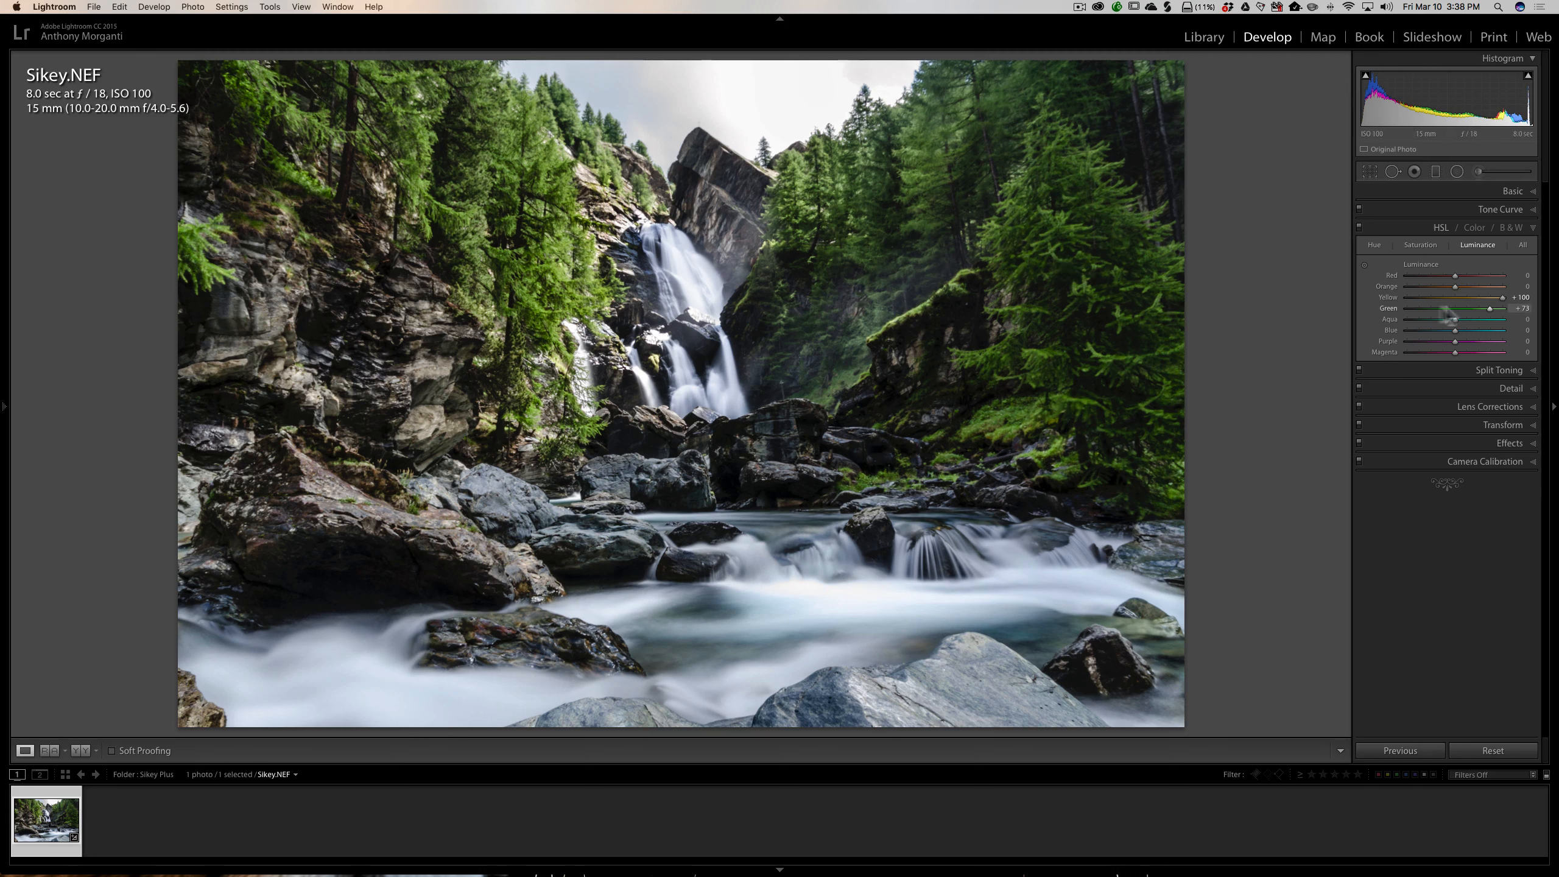
click(1423, 243)
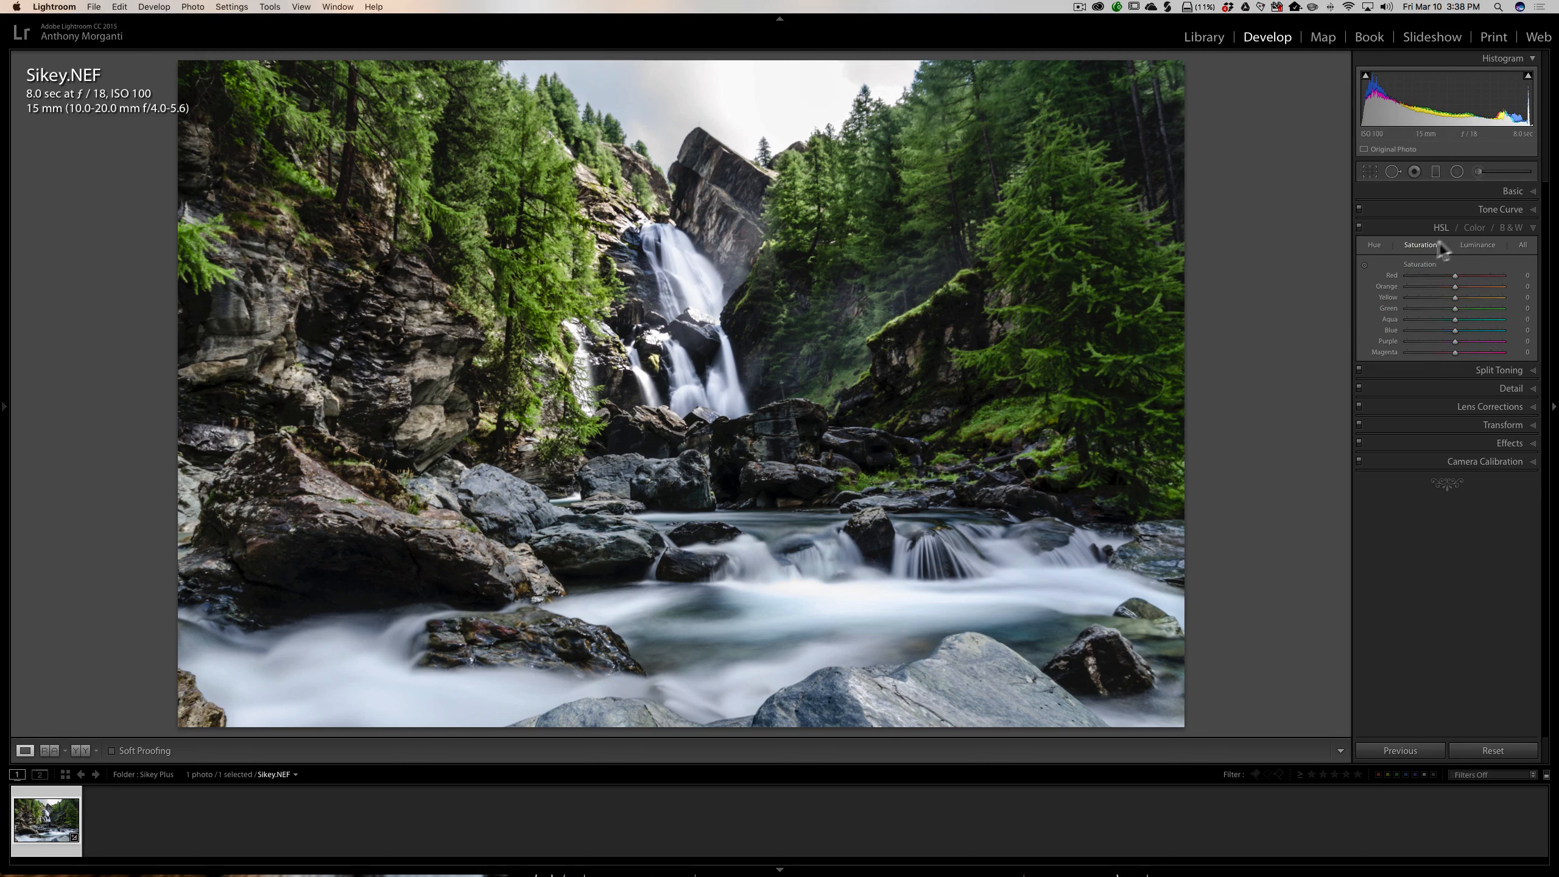
click(1532, 228)
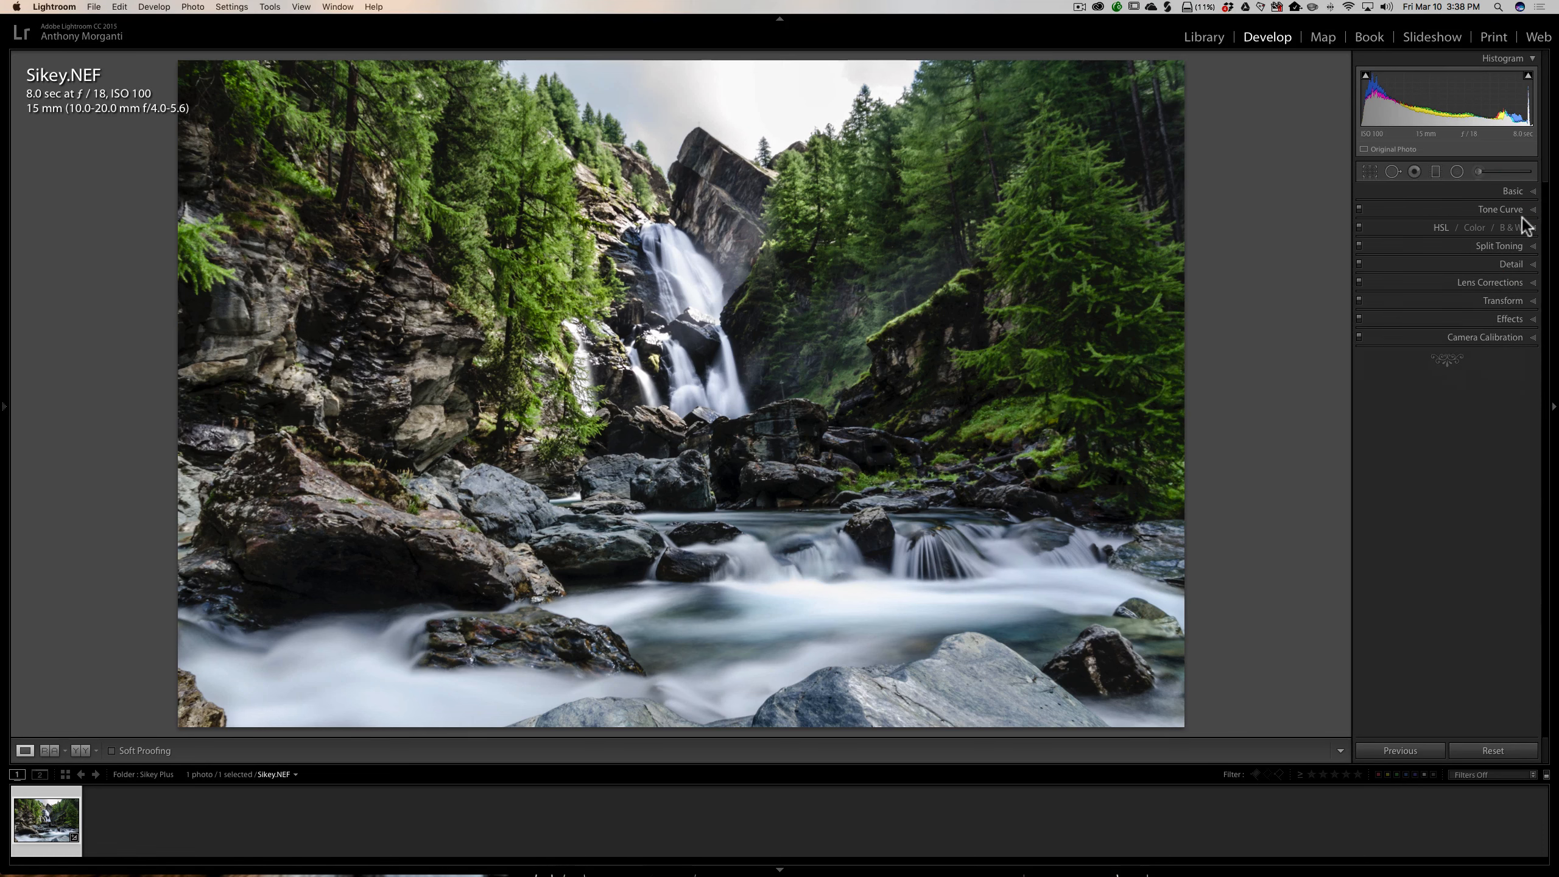
Set the Noise Reduction Luminance to 30 while inspecting the sky and the rock above the waterfall at close range.
click(1526, 261)
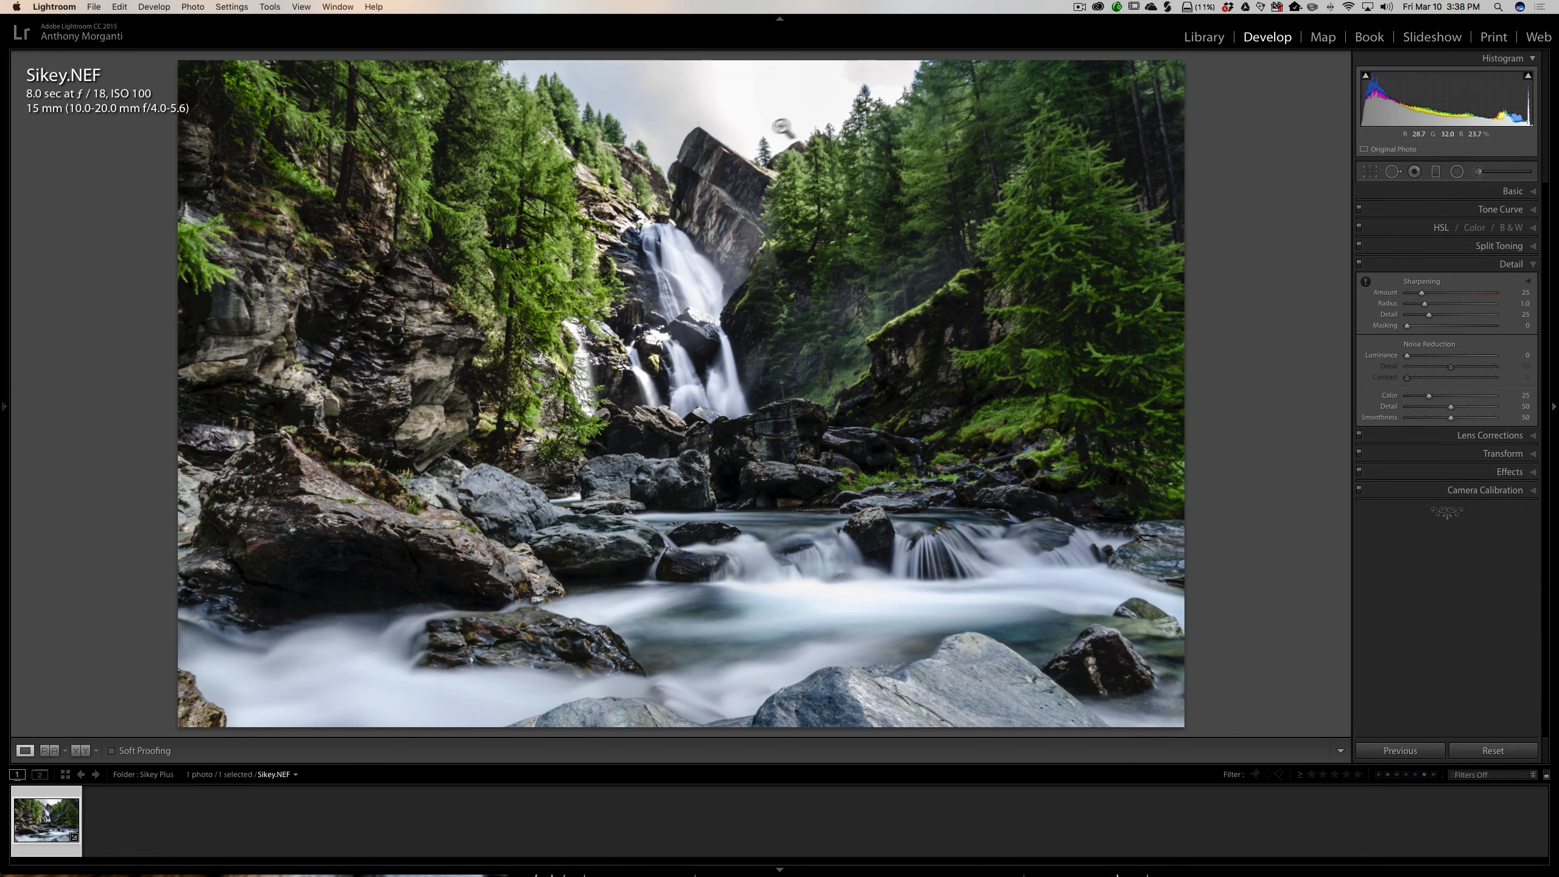
click(743, 123)
drag(661, 153, 730, 282)
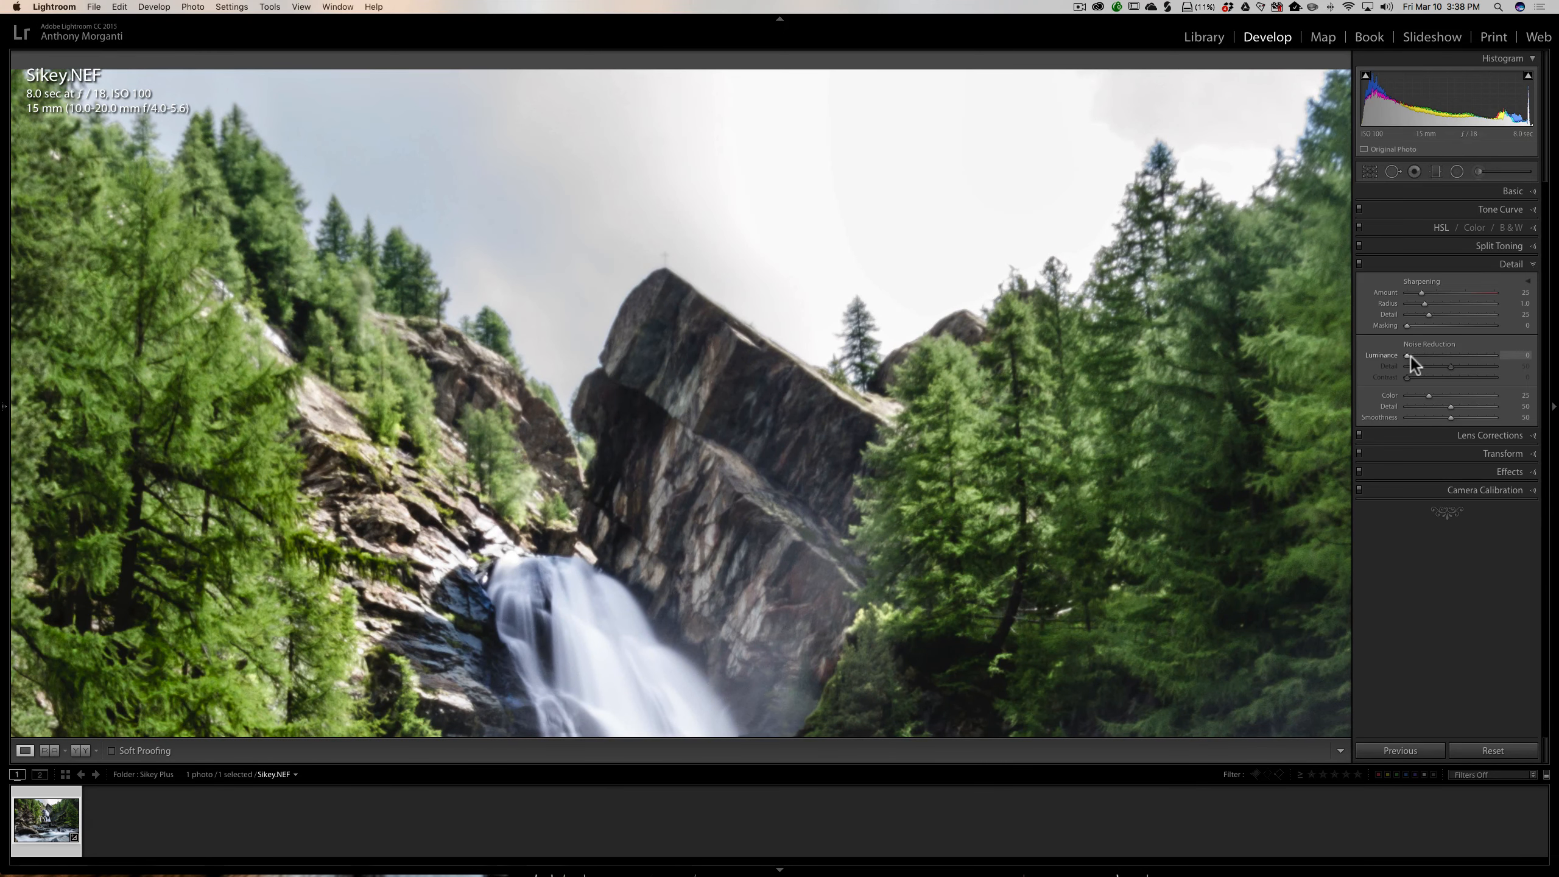
drag(1408, 357, 1433, 362)
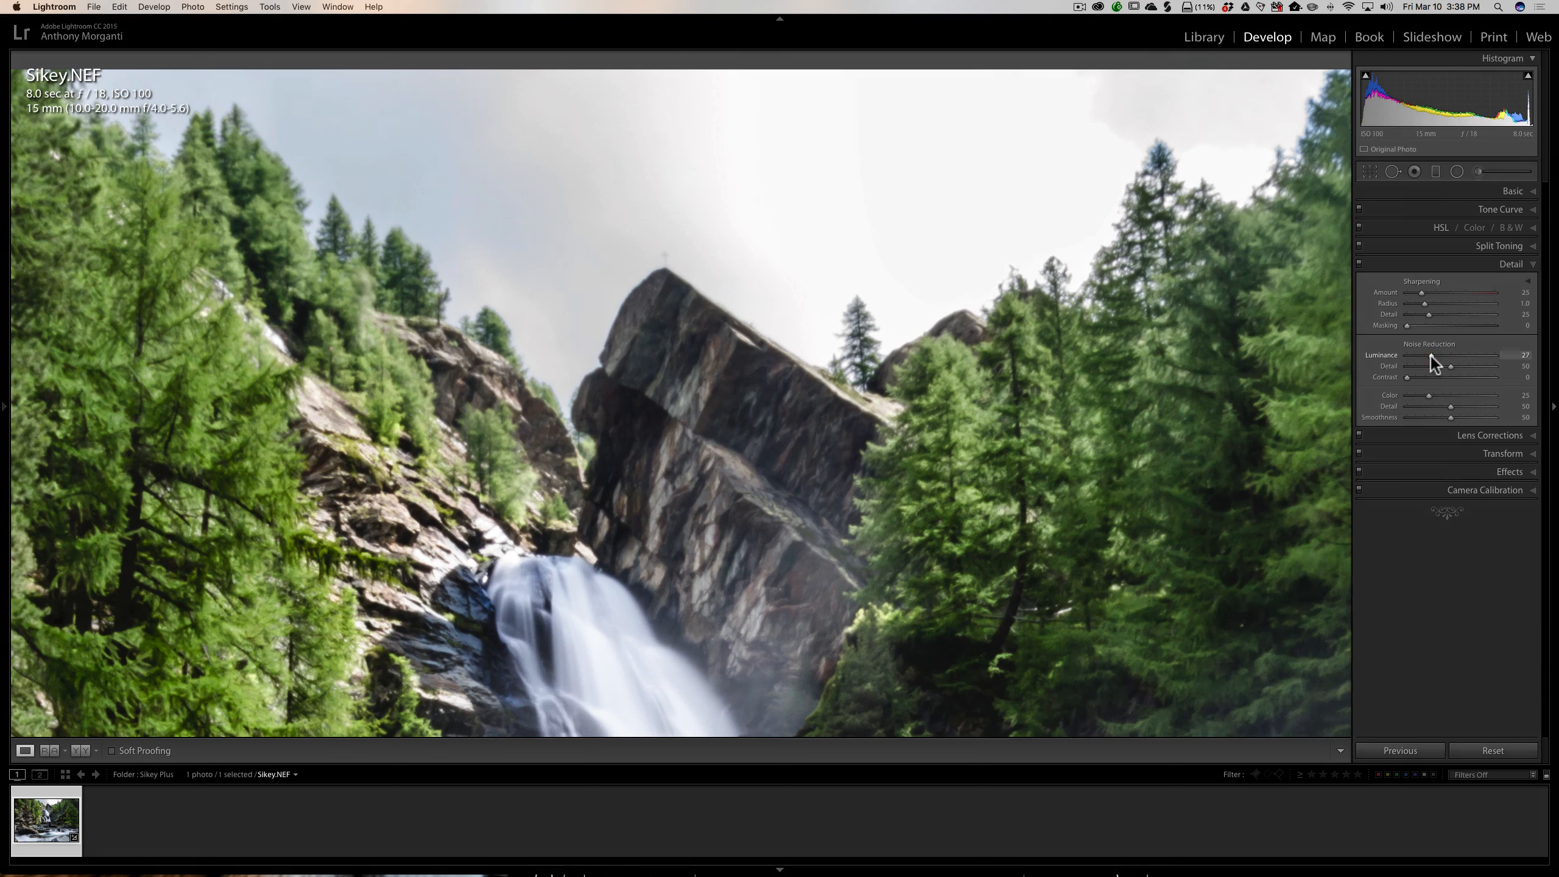
click(1434, 357)
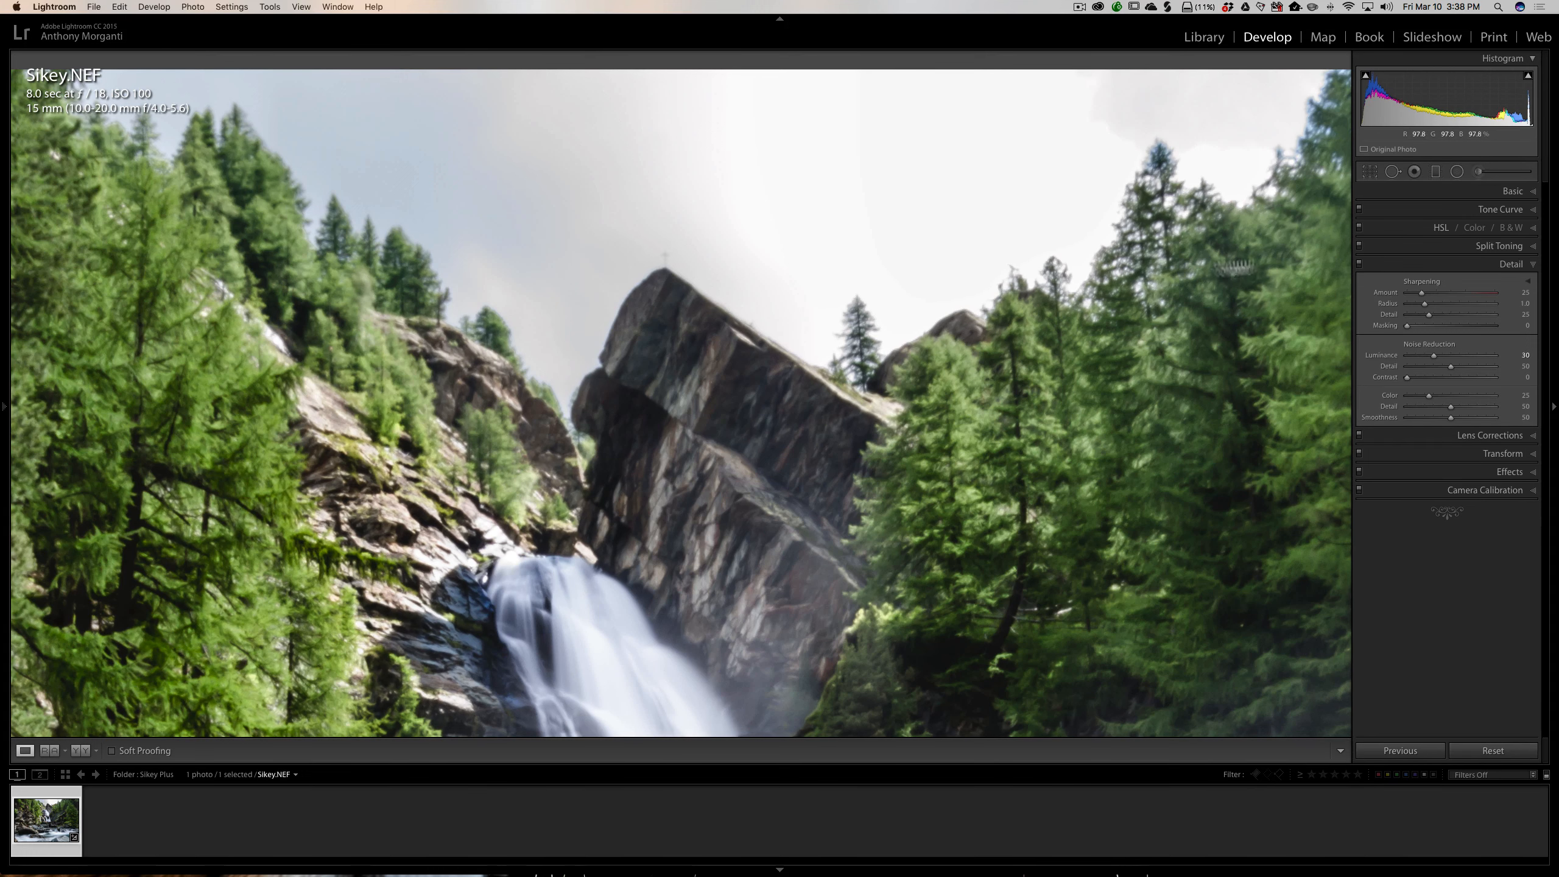
Set the Sharpening Amount to 88, checking the rocks around the waterfall up close, and close the Detail settings.
drag(767, 451, 950, 90)
drag(794, 526, 960, 209)
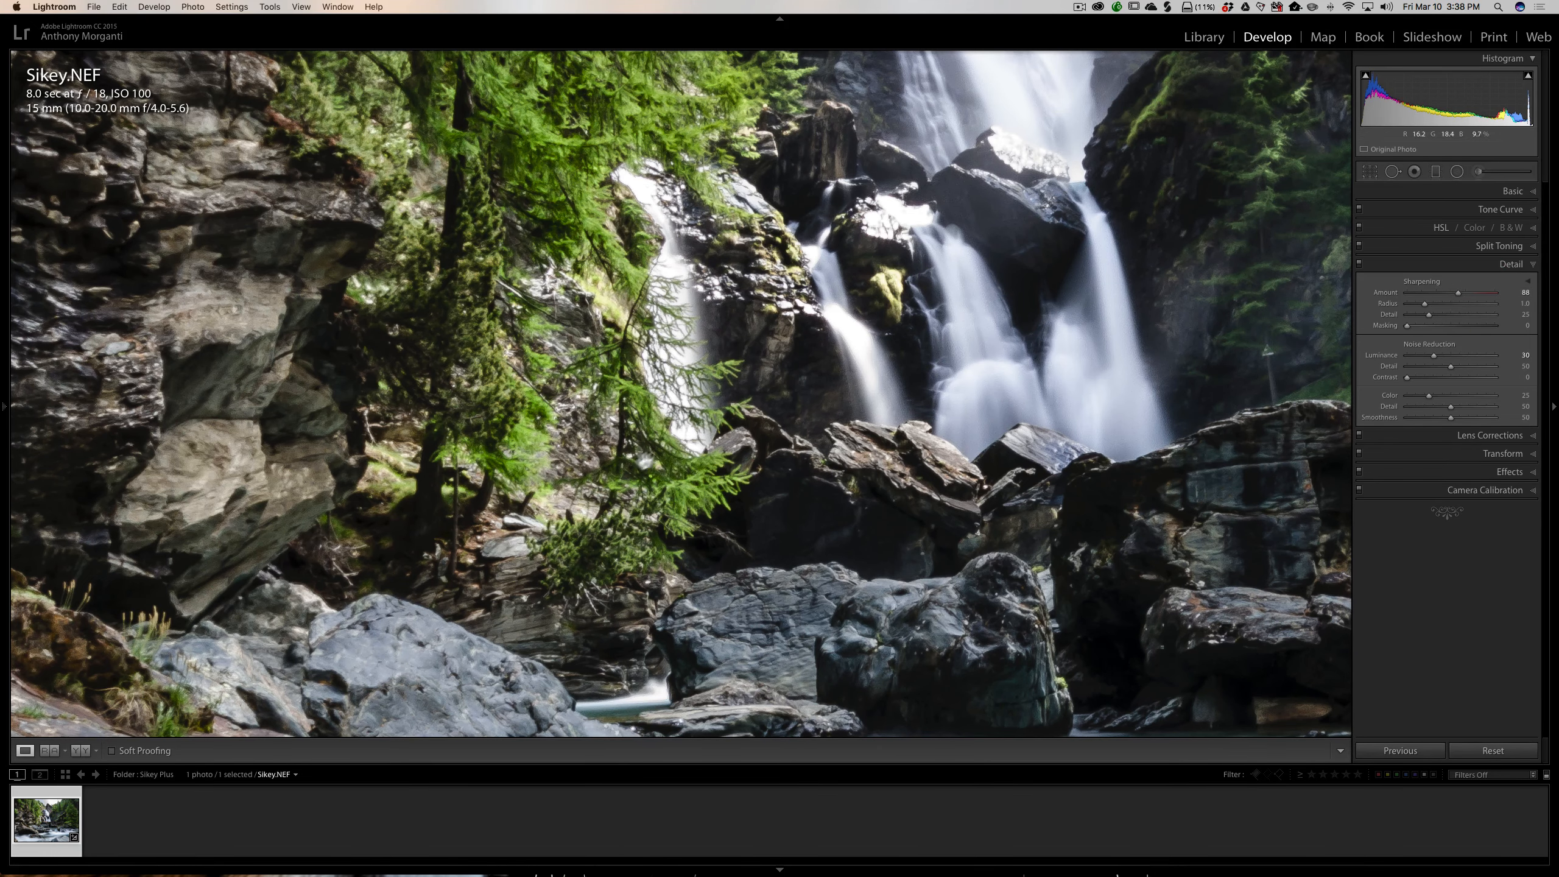
click(747, 404)
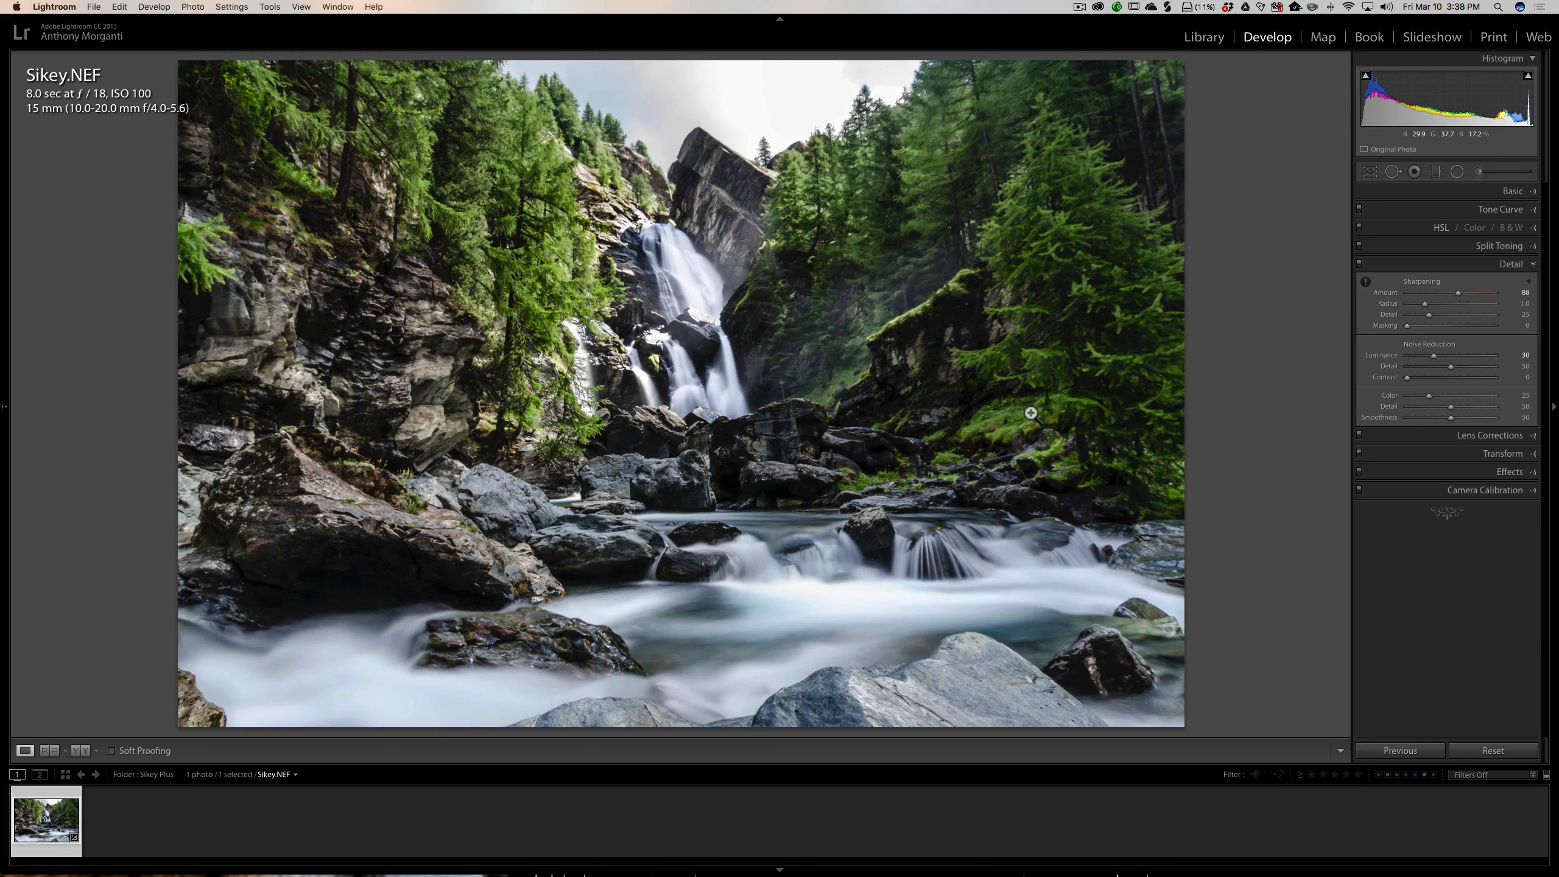
click(1513, 265)
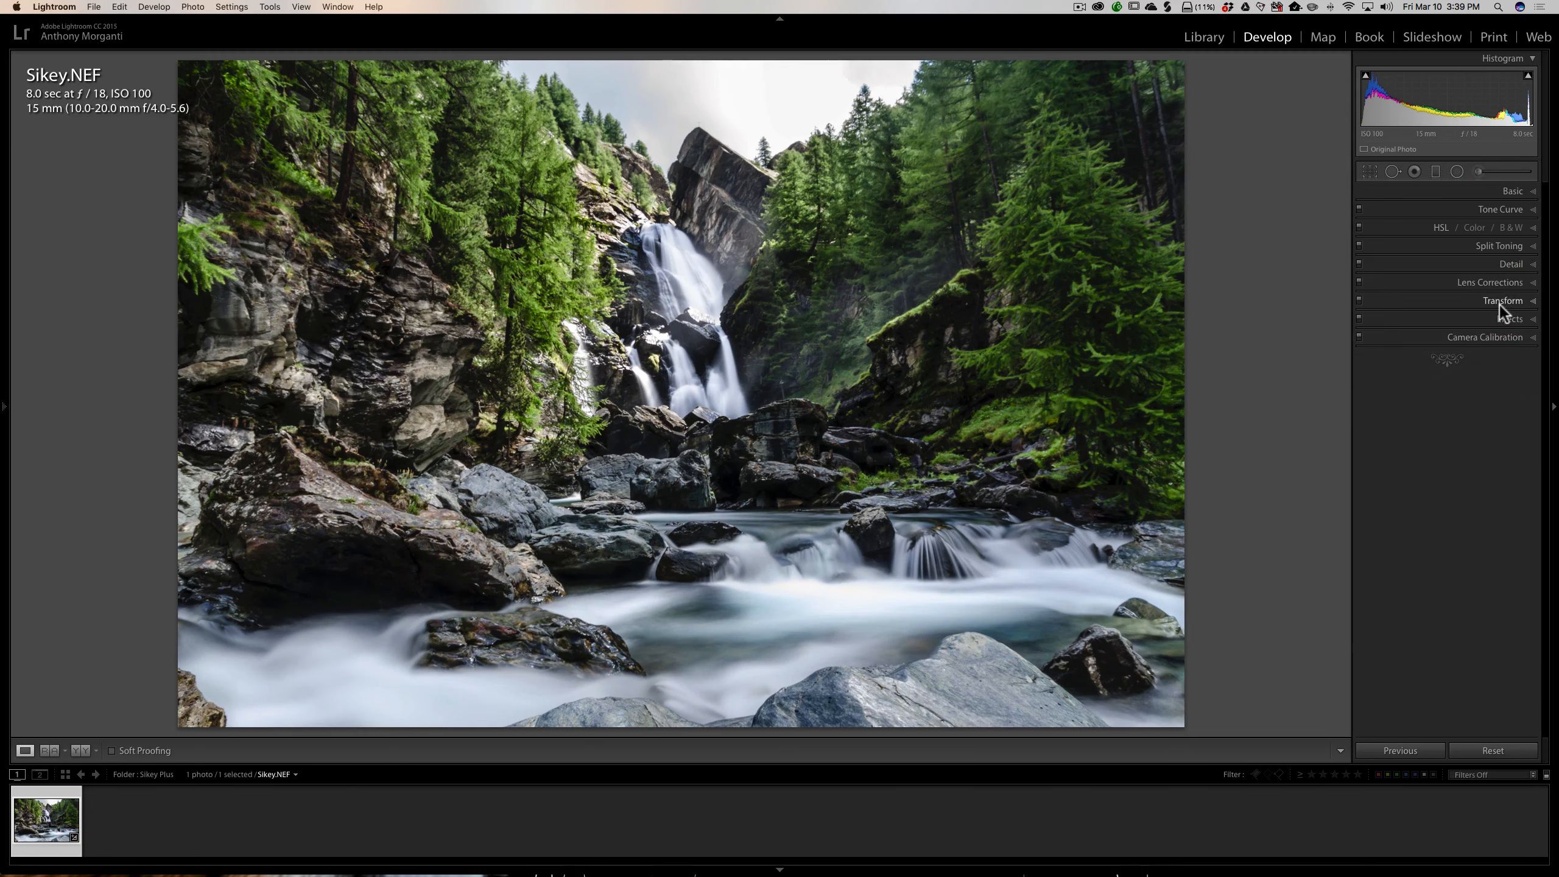
Add a post-crop vignette with Amount -10 and close the Effects settings.
click(1504, 318)
mouse_move(1452, 357)
mouse_down()
mouse_move(1465, 358)
mouse_move(1448, 359)
mouse_up()
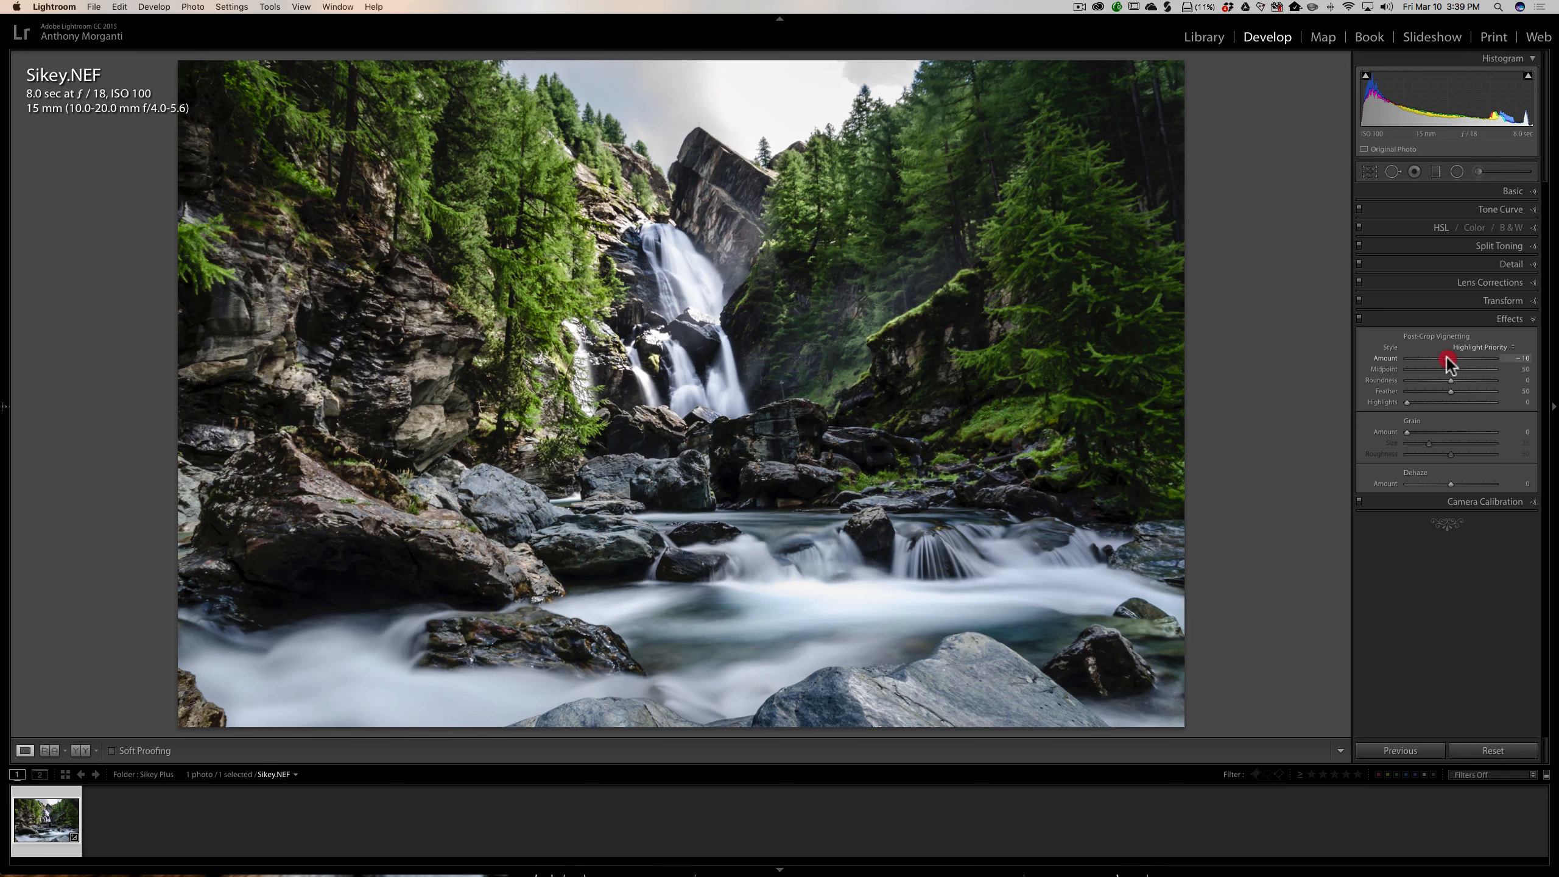
click(1506, 318)
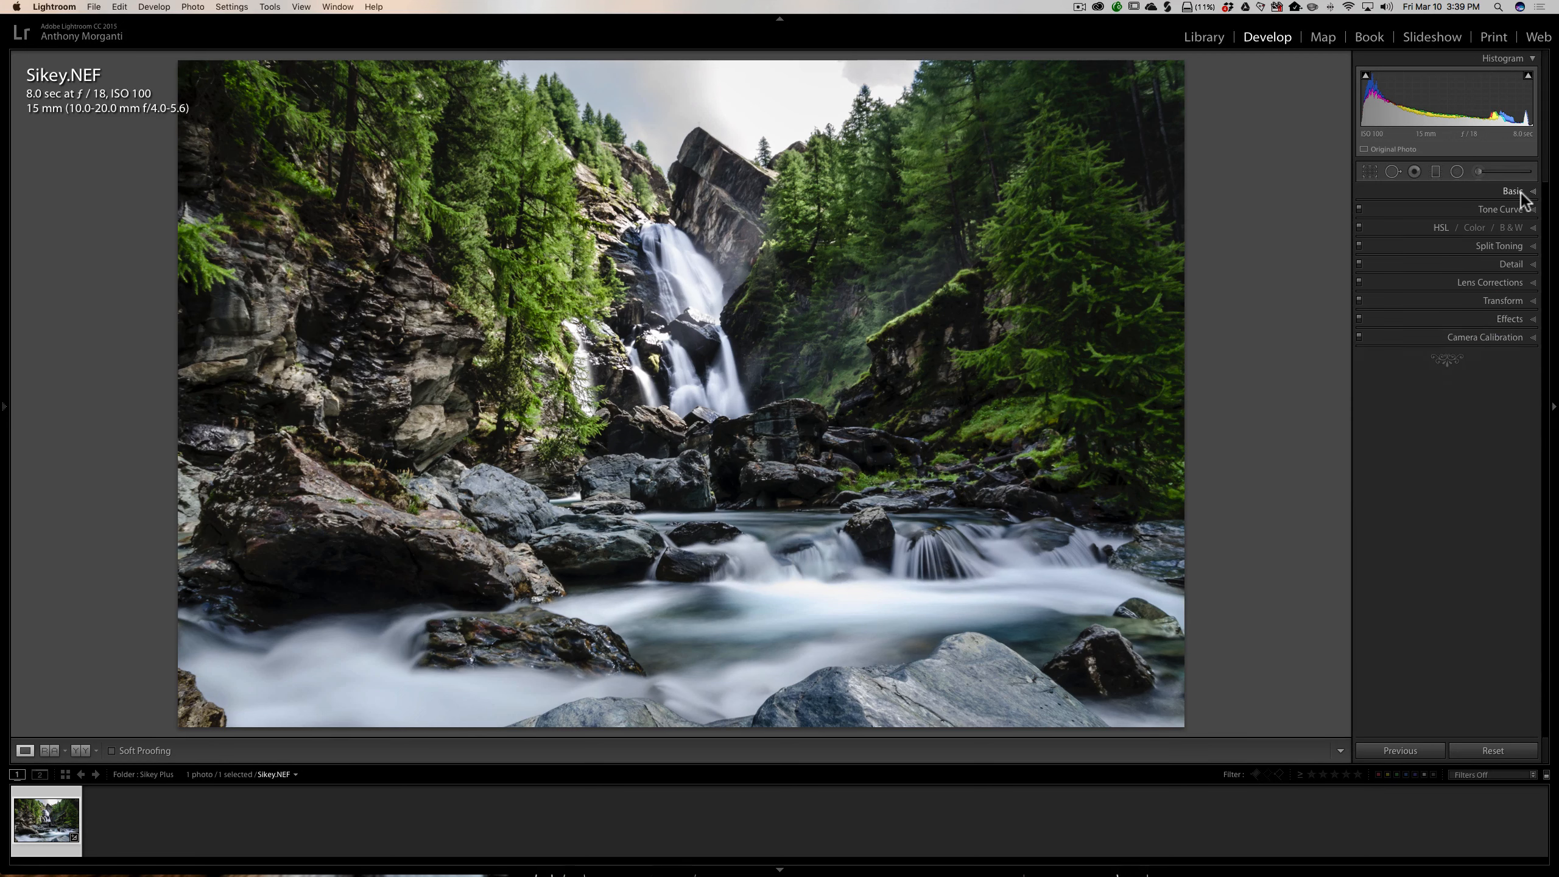
Compare the edited photo with its original Before version twice and return to the edited view.
key(backslash)
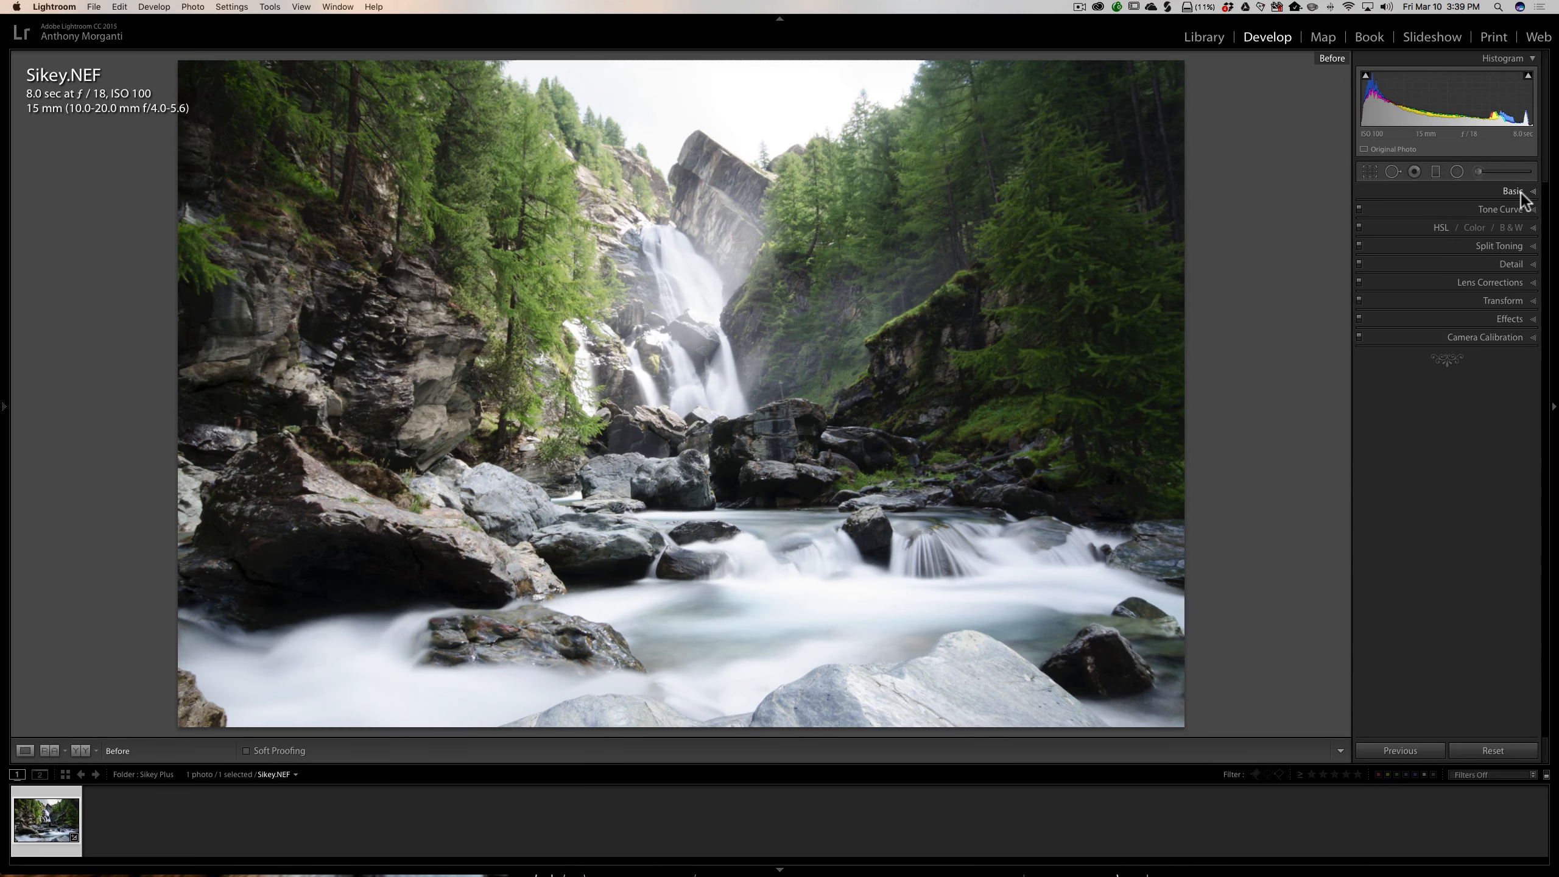
key(backslash)
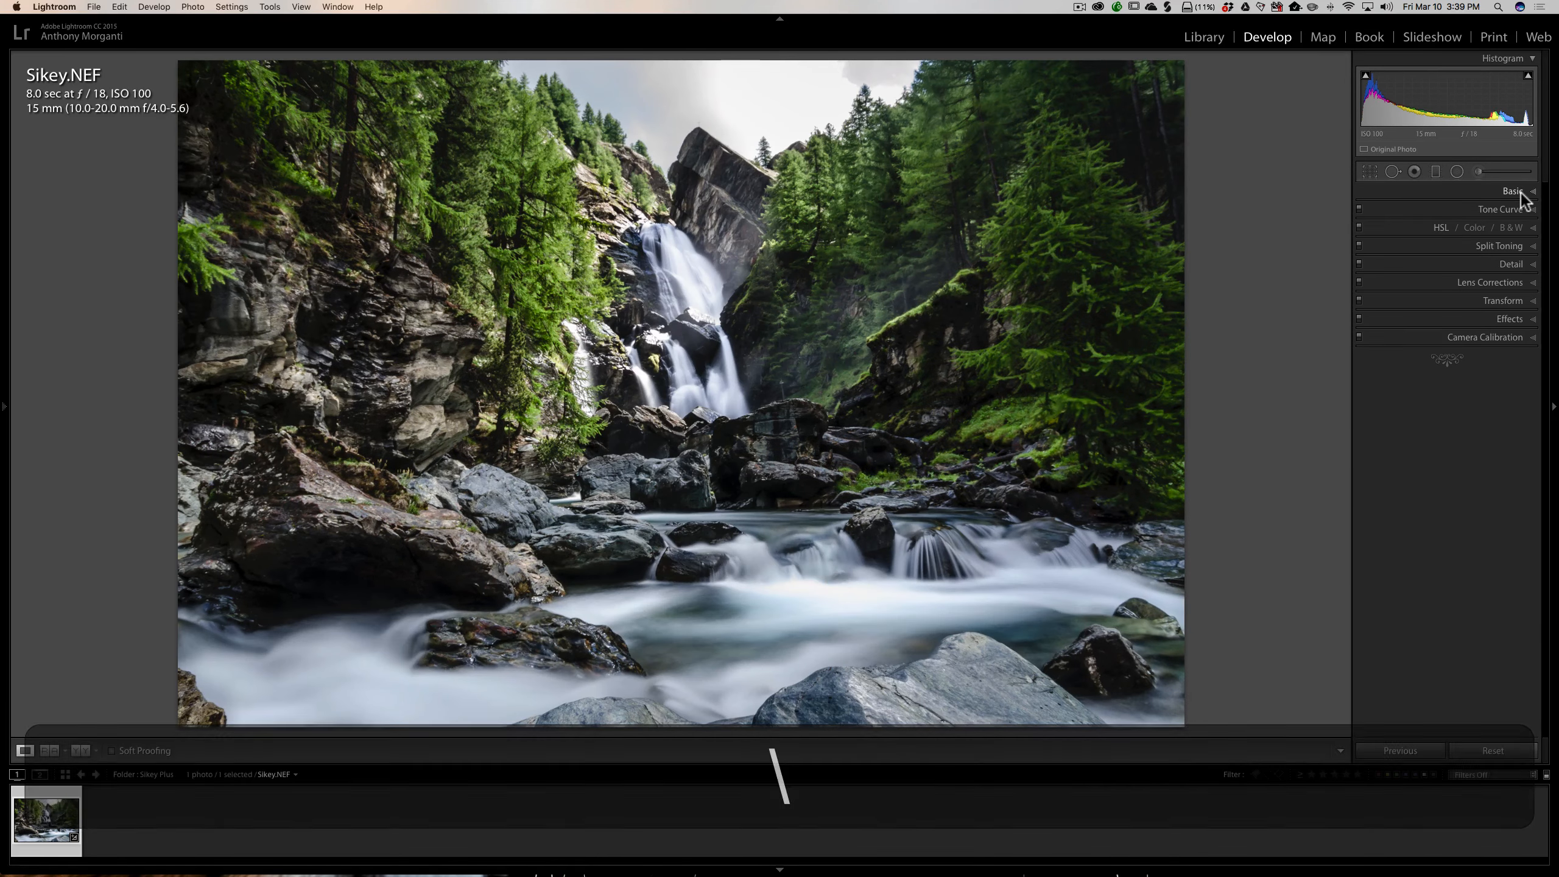
key(backslash)
key(backslash)
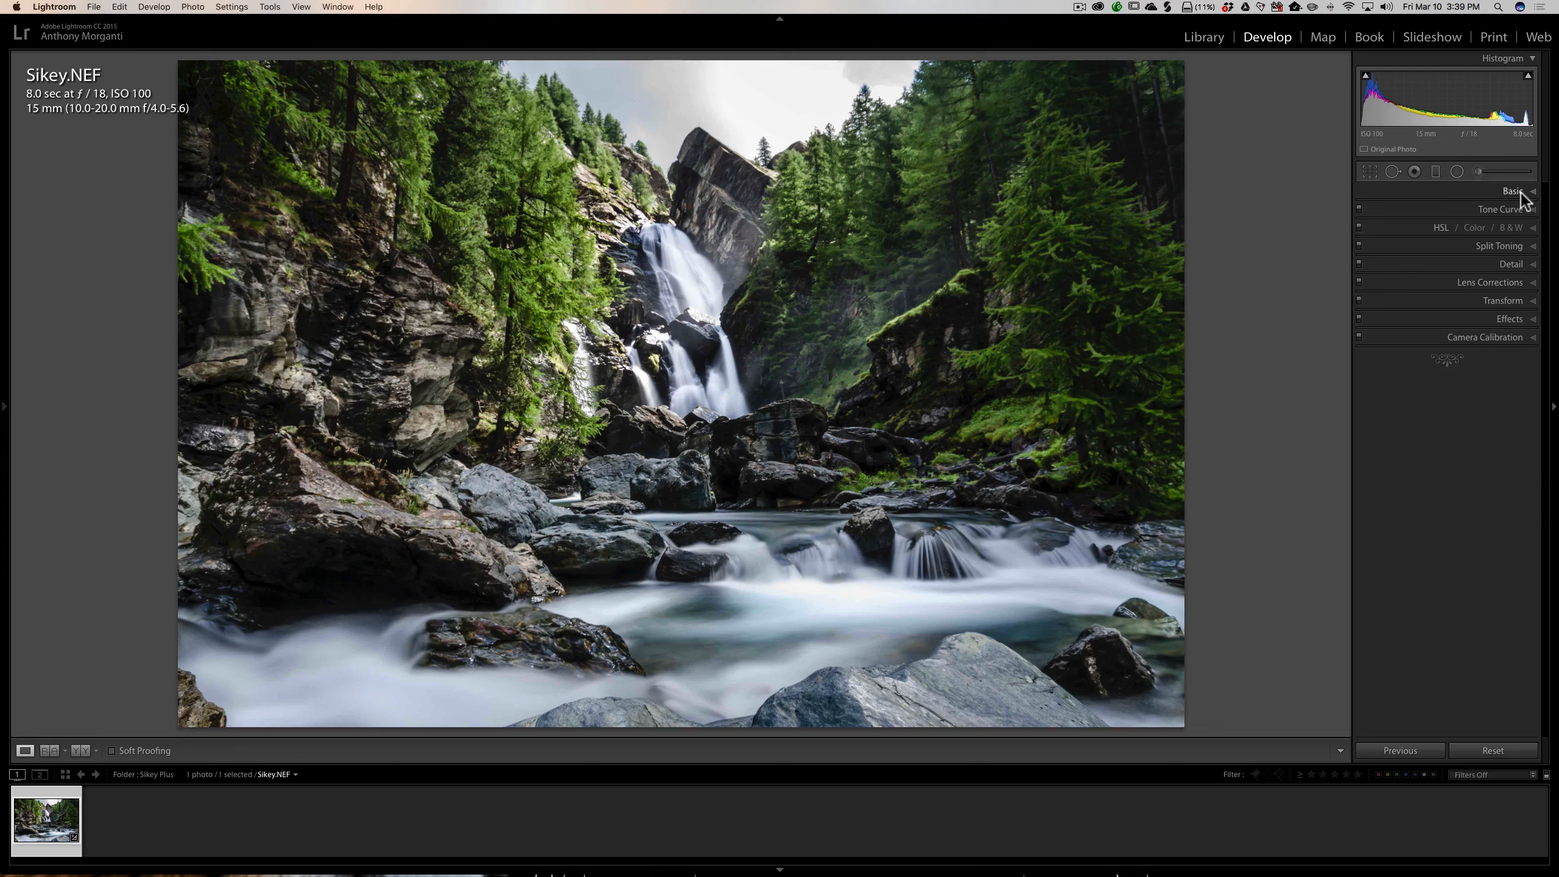
Try a Saturation of +29 and reset it, set Vibrance to +22 instead, and close the Basic settings.
click(1519, 192)
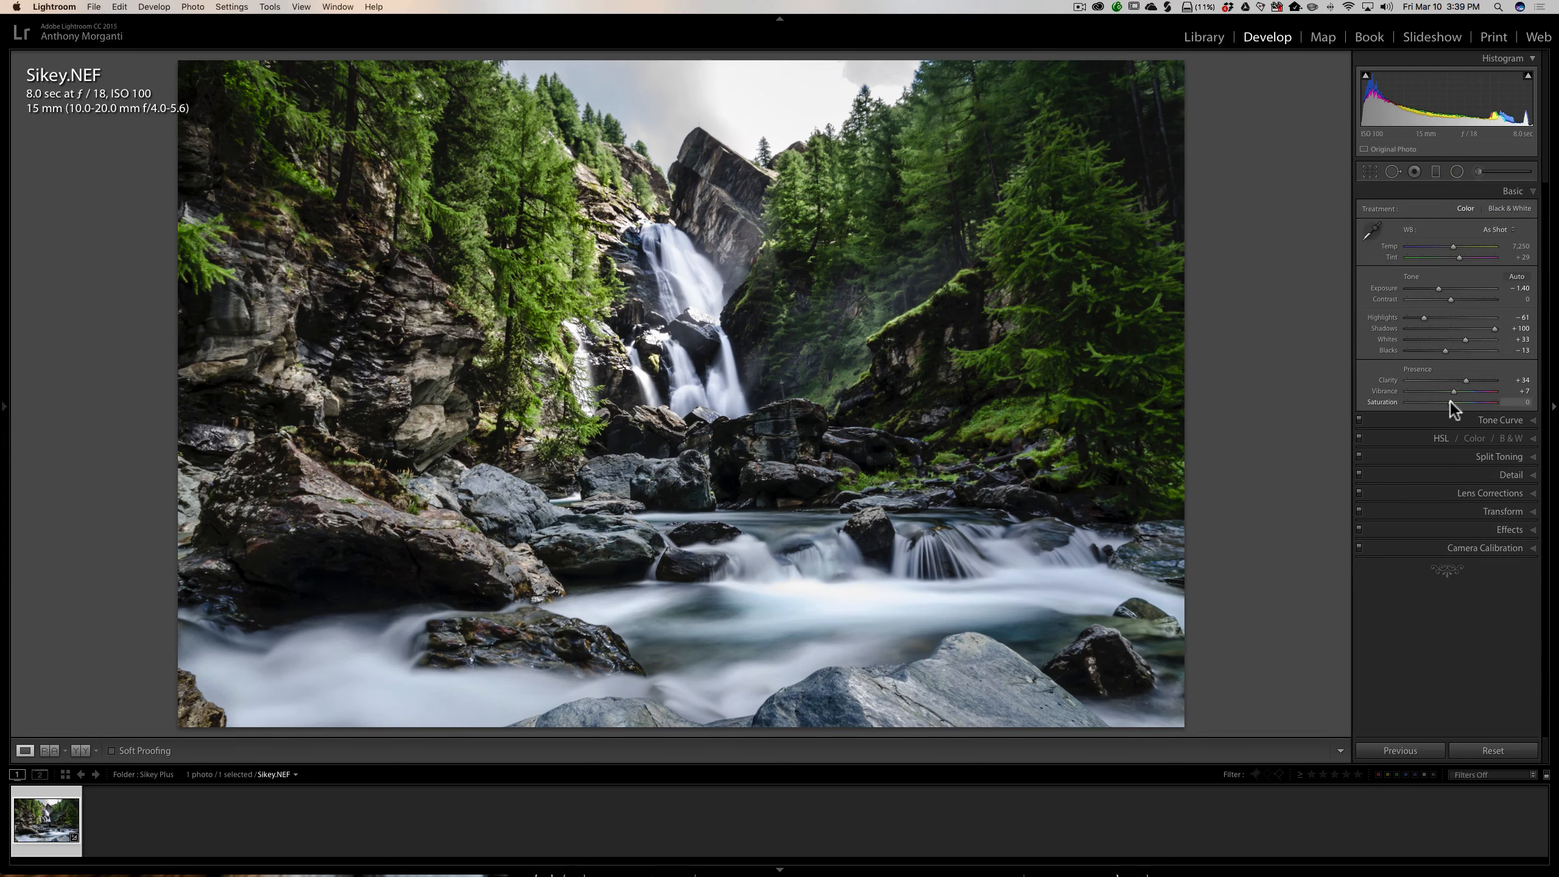
drag(1455, 402, 1464, 401)
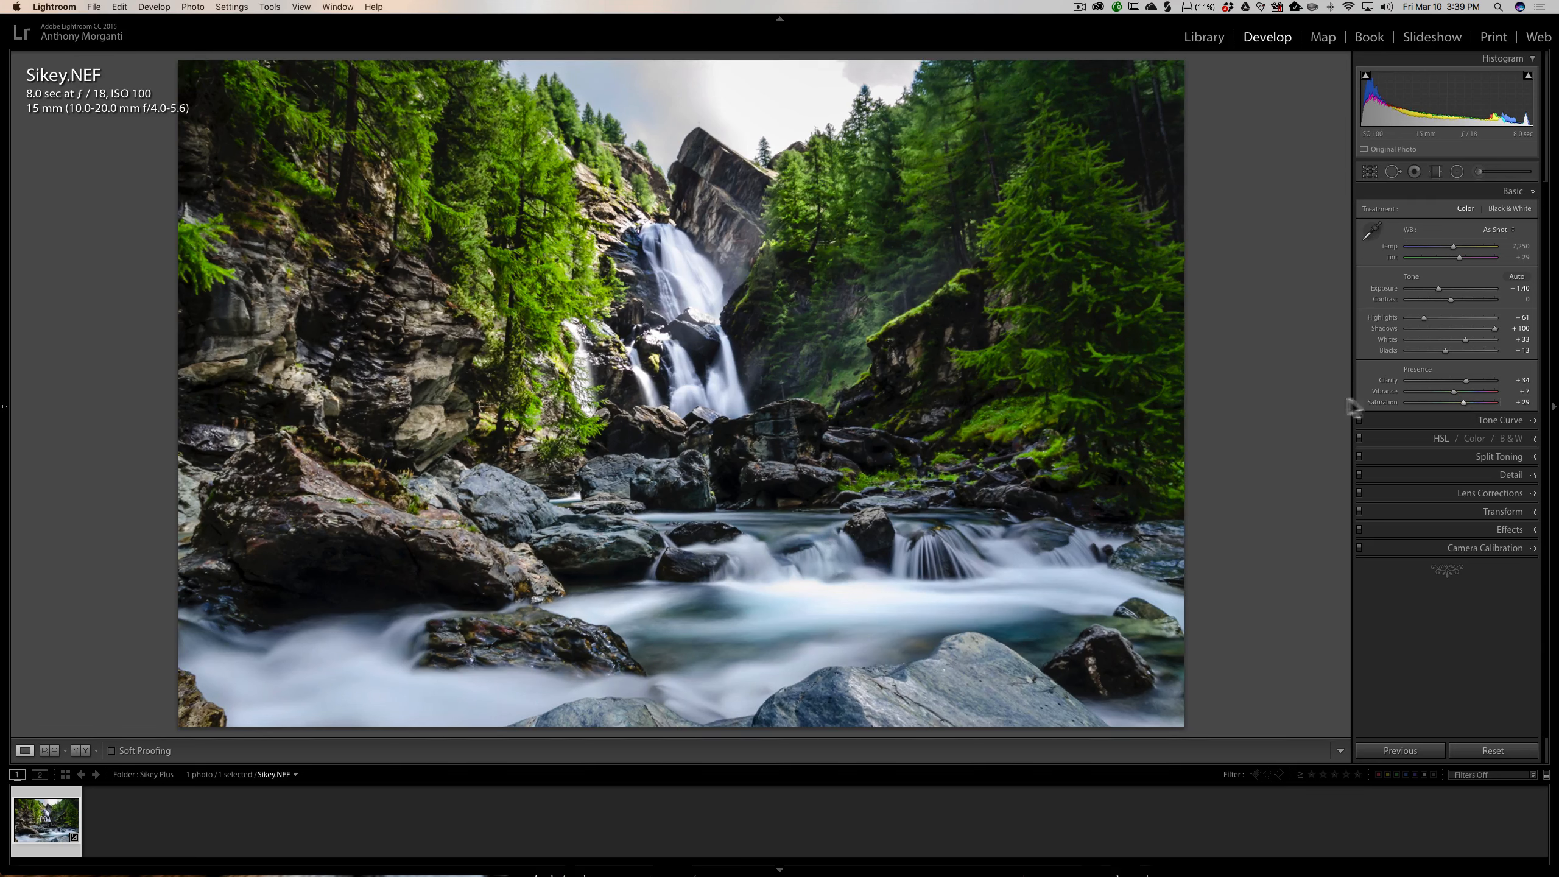
double_click(1380, 400)
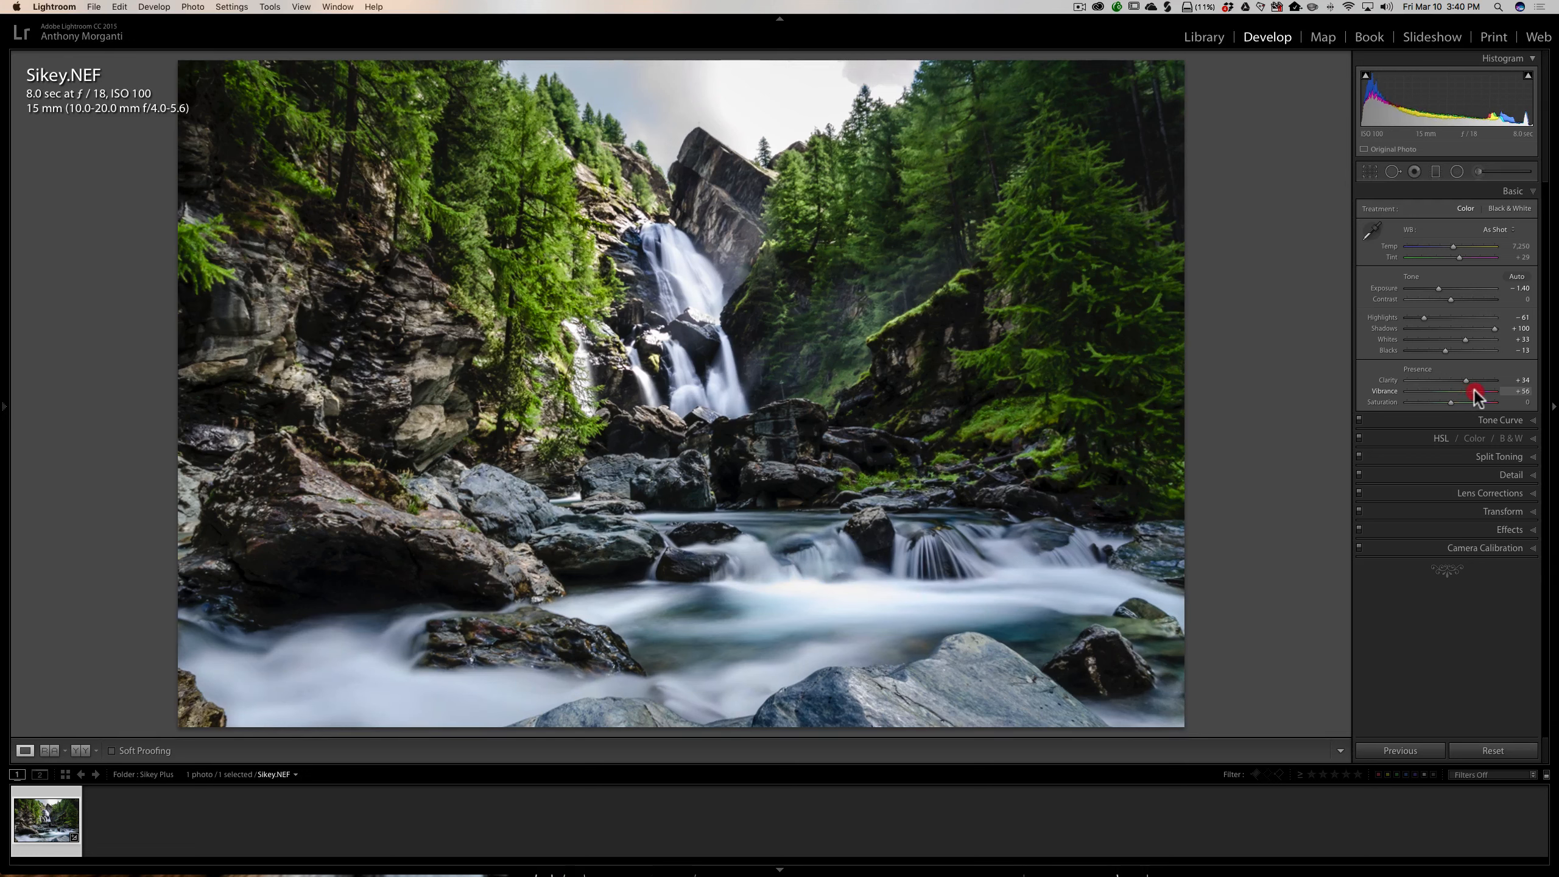
drag(1474, 389, 1459, 391)
double_click(1459, 391)
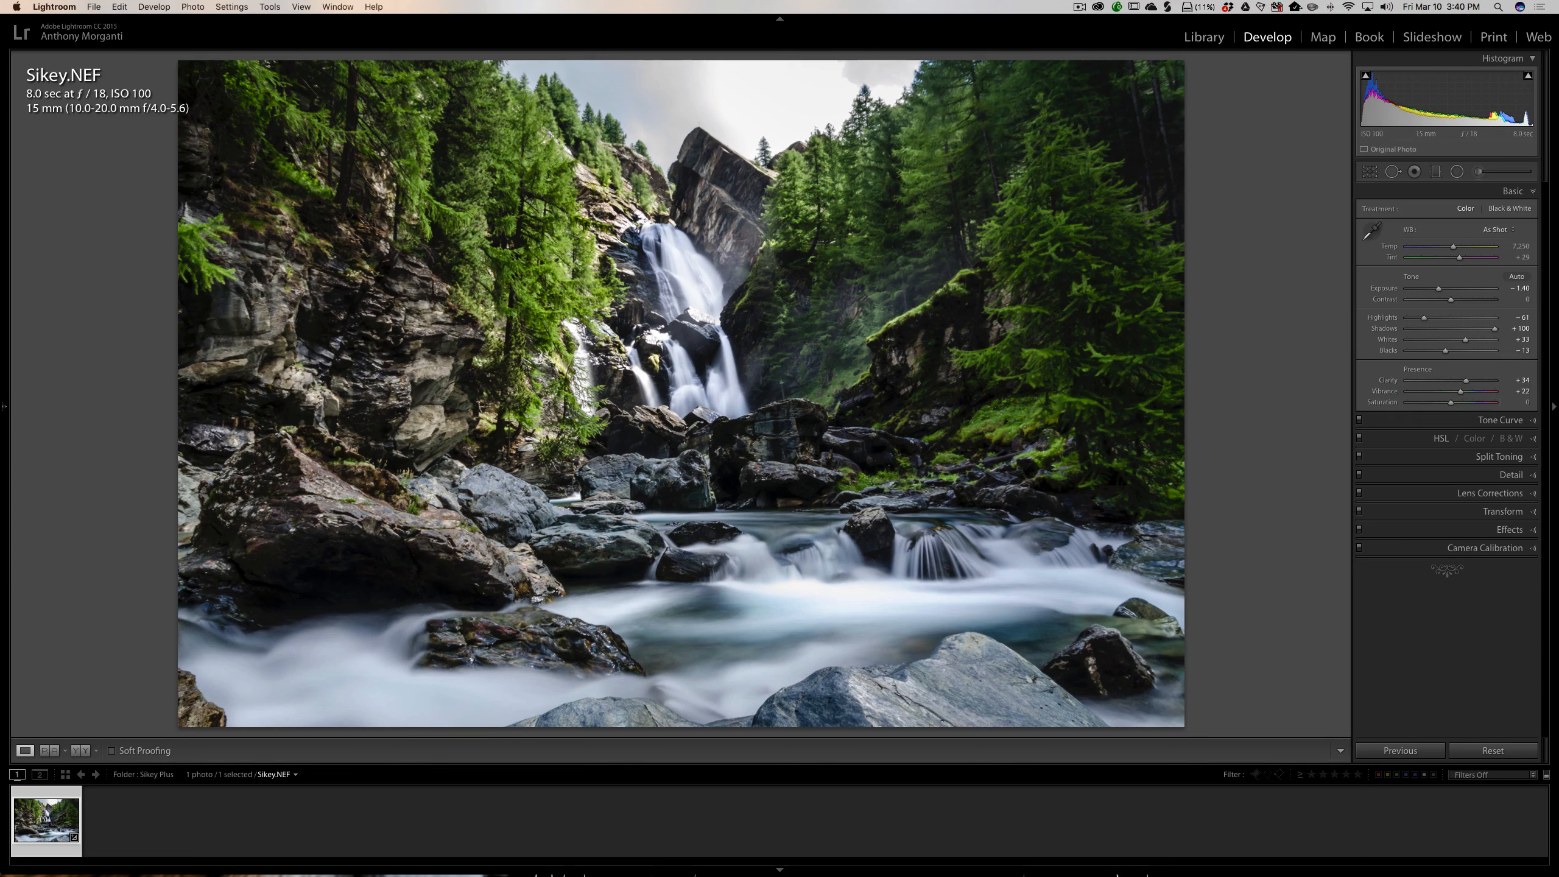
click(1506, 191)
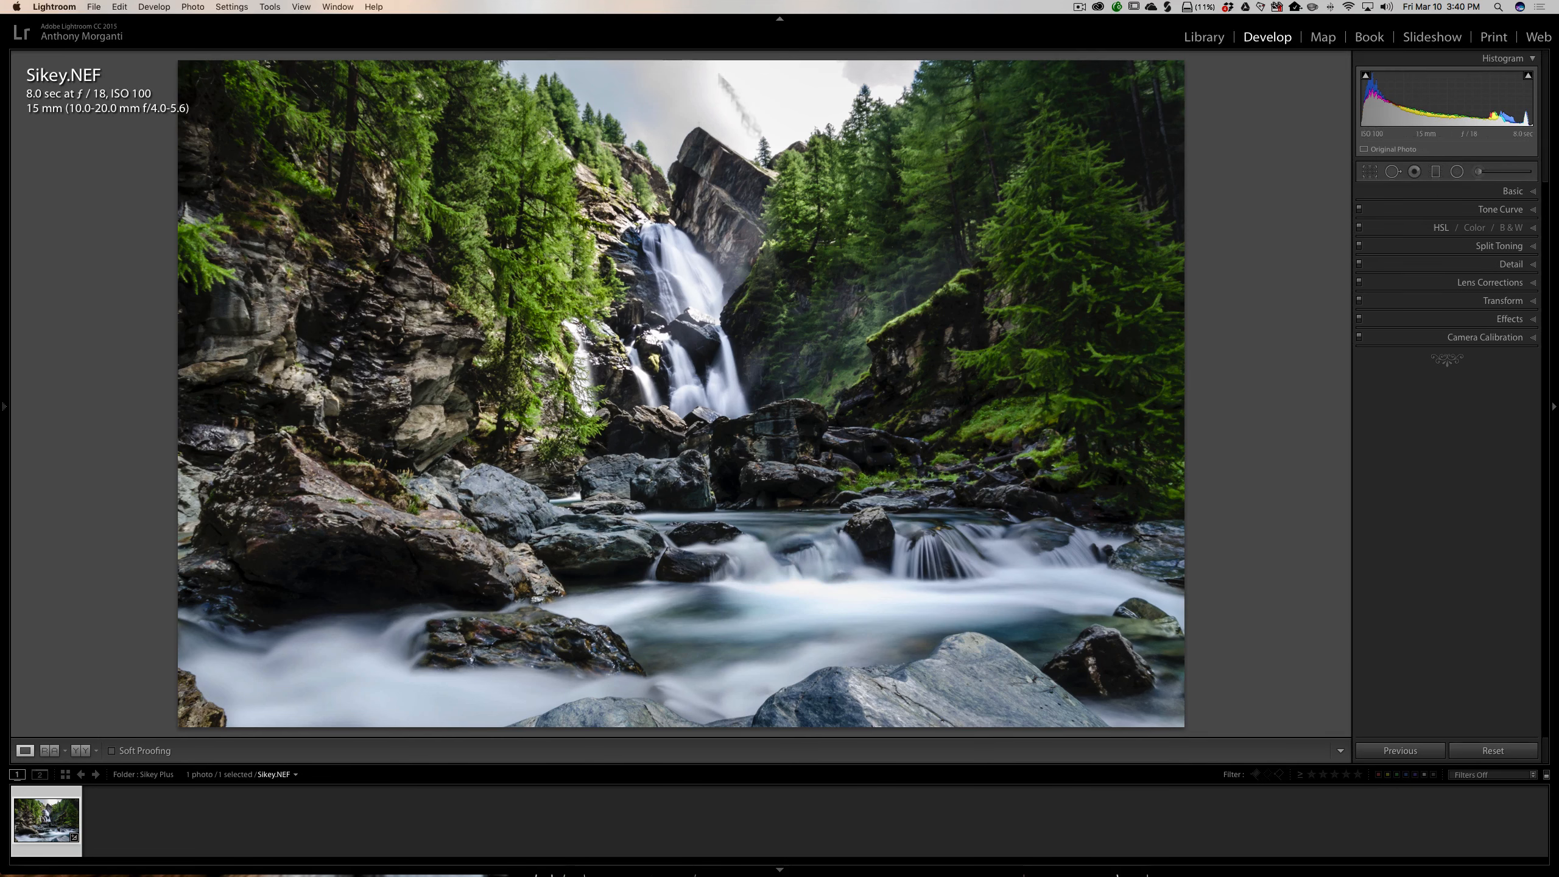
Show the before and after versions of the waterfall photo side by side.
key(y)
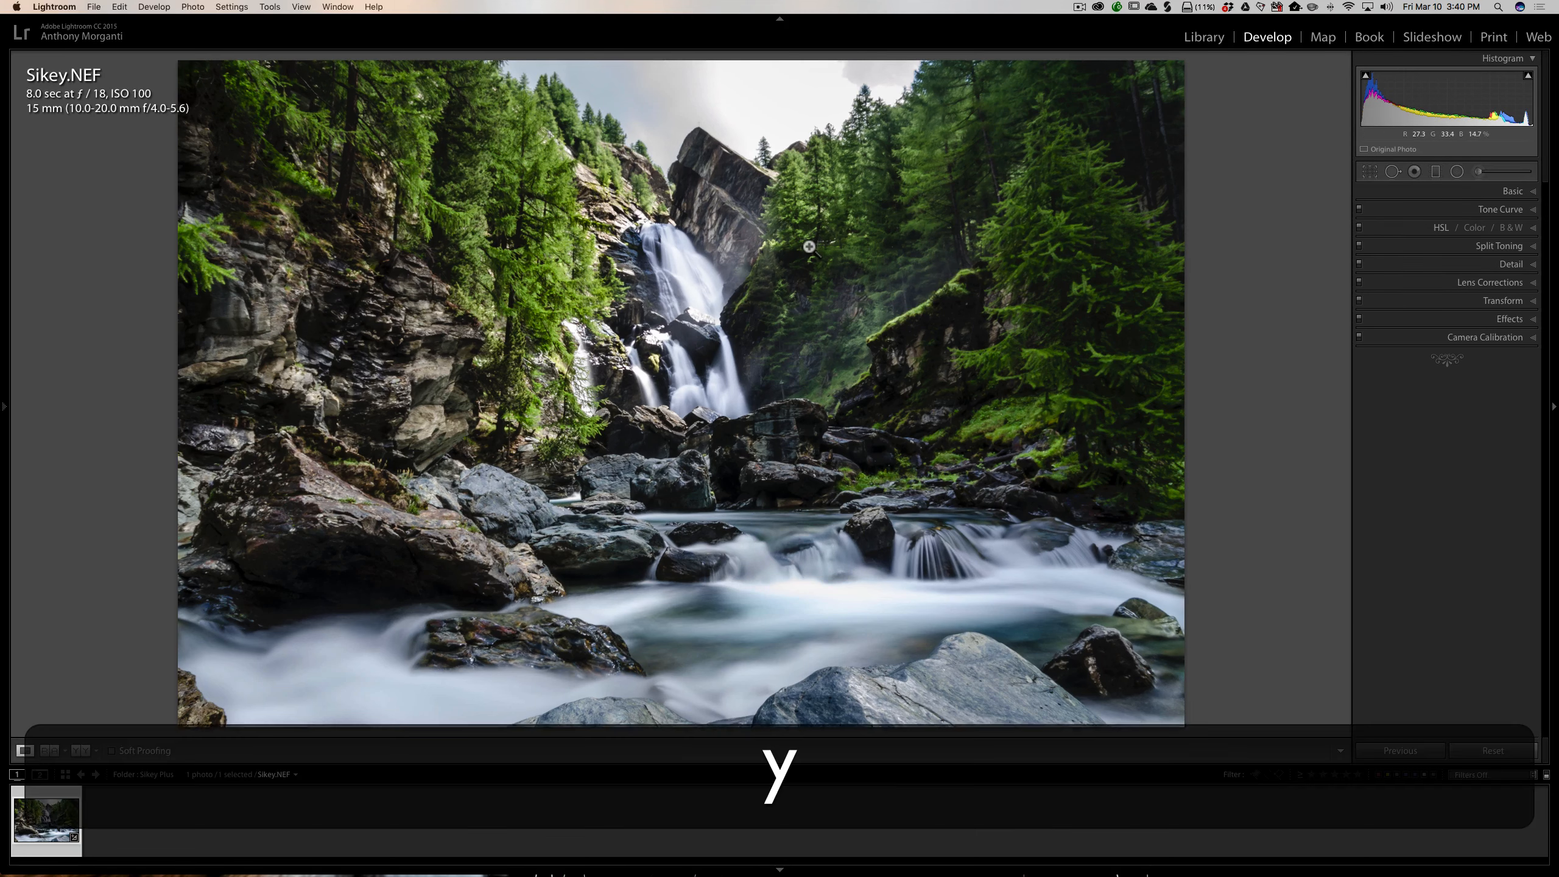